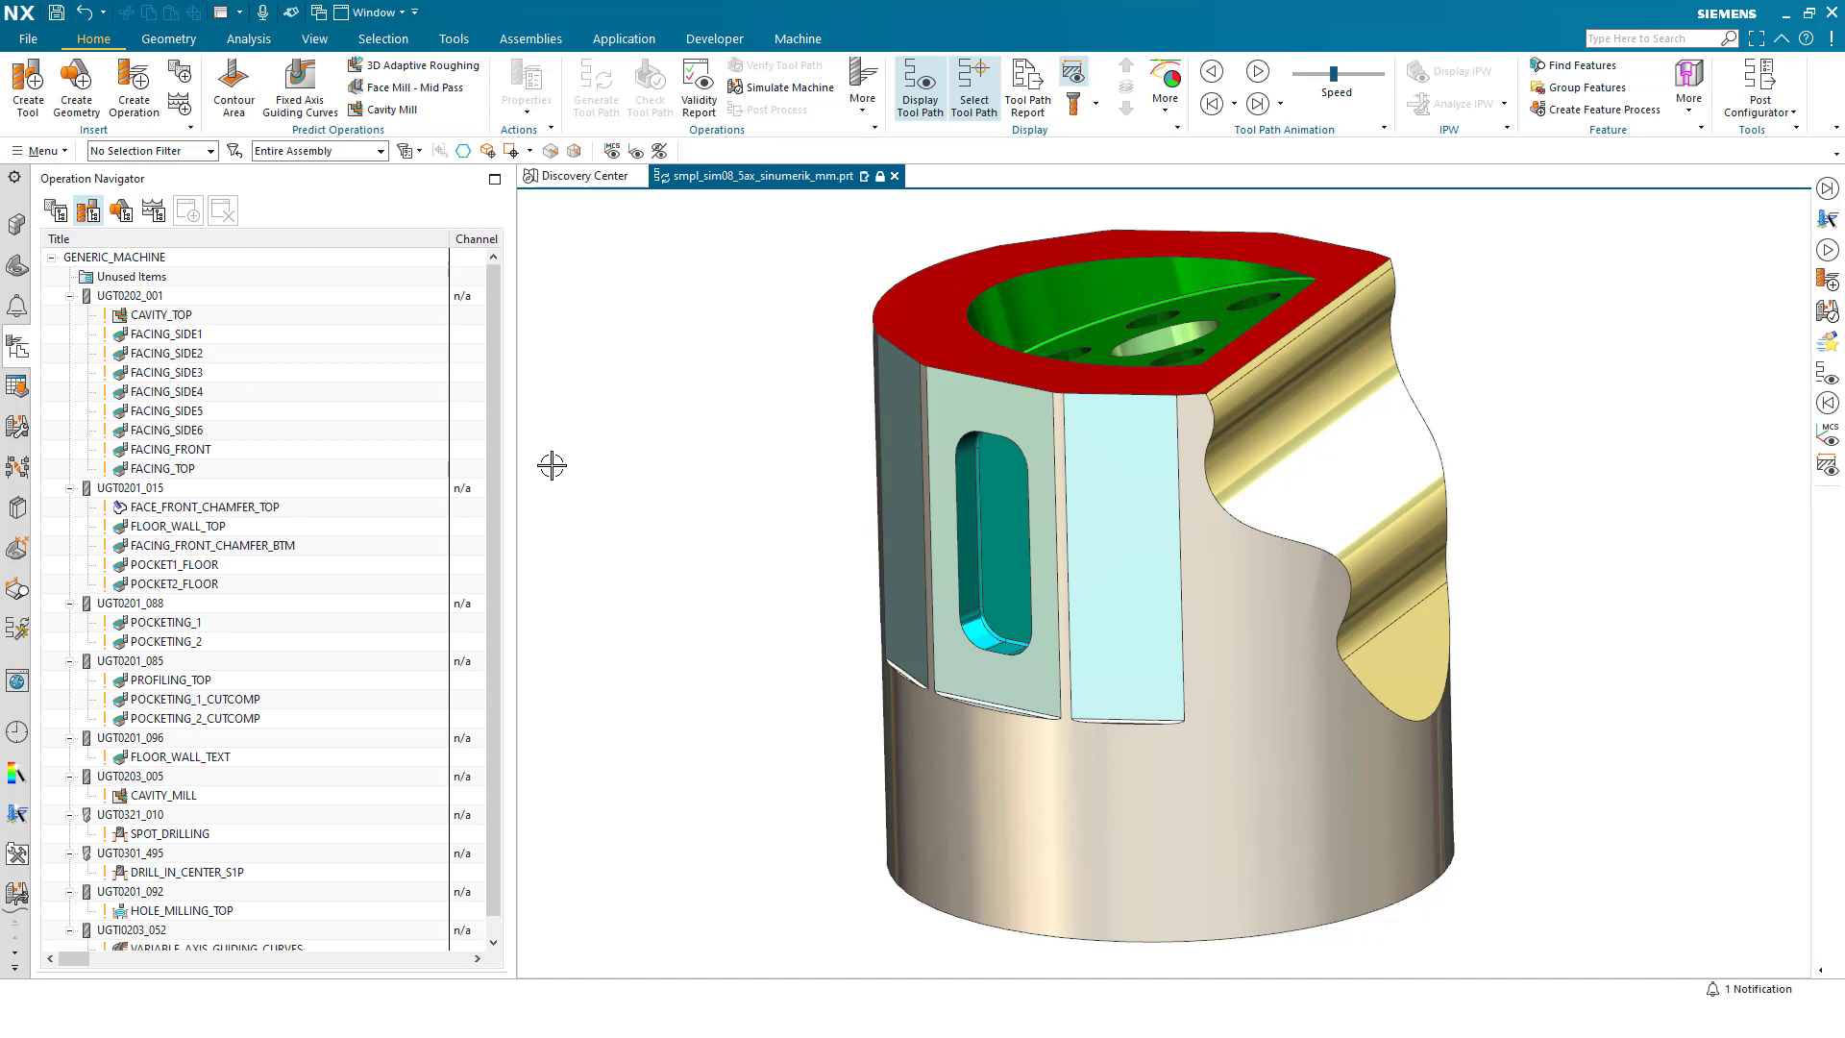
# Step: Load the sim01_mill_3ax_fanuc machine from the MILL class of the machine library
pyautogui.doubleClick(131, 259)
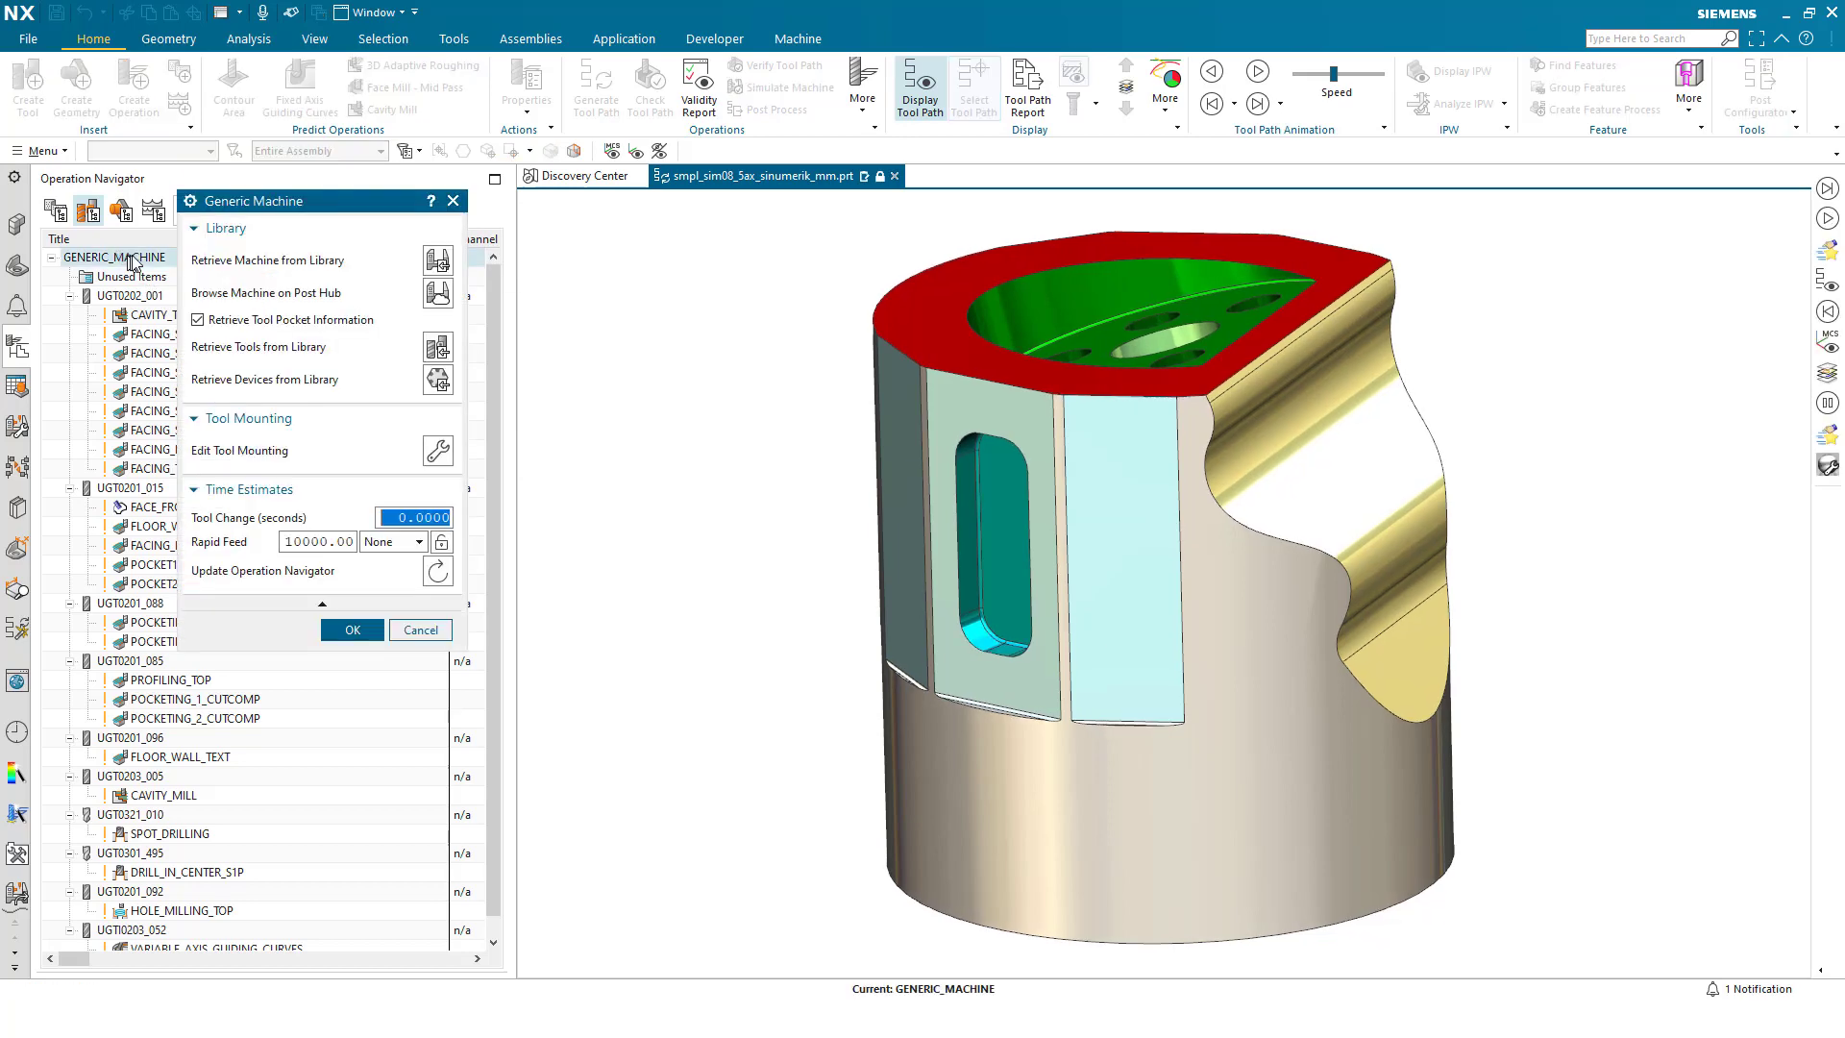
pyautogui.click(438, 265)
pyautogui.doubleClick(279, 275)
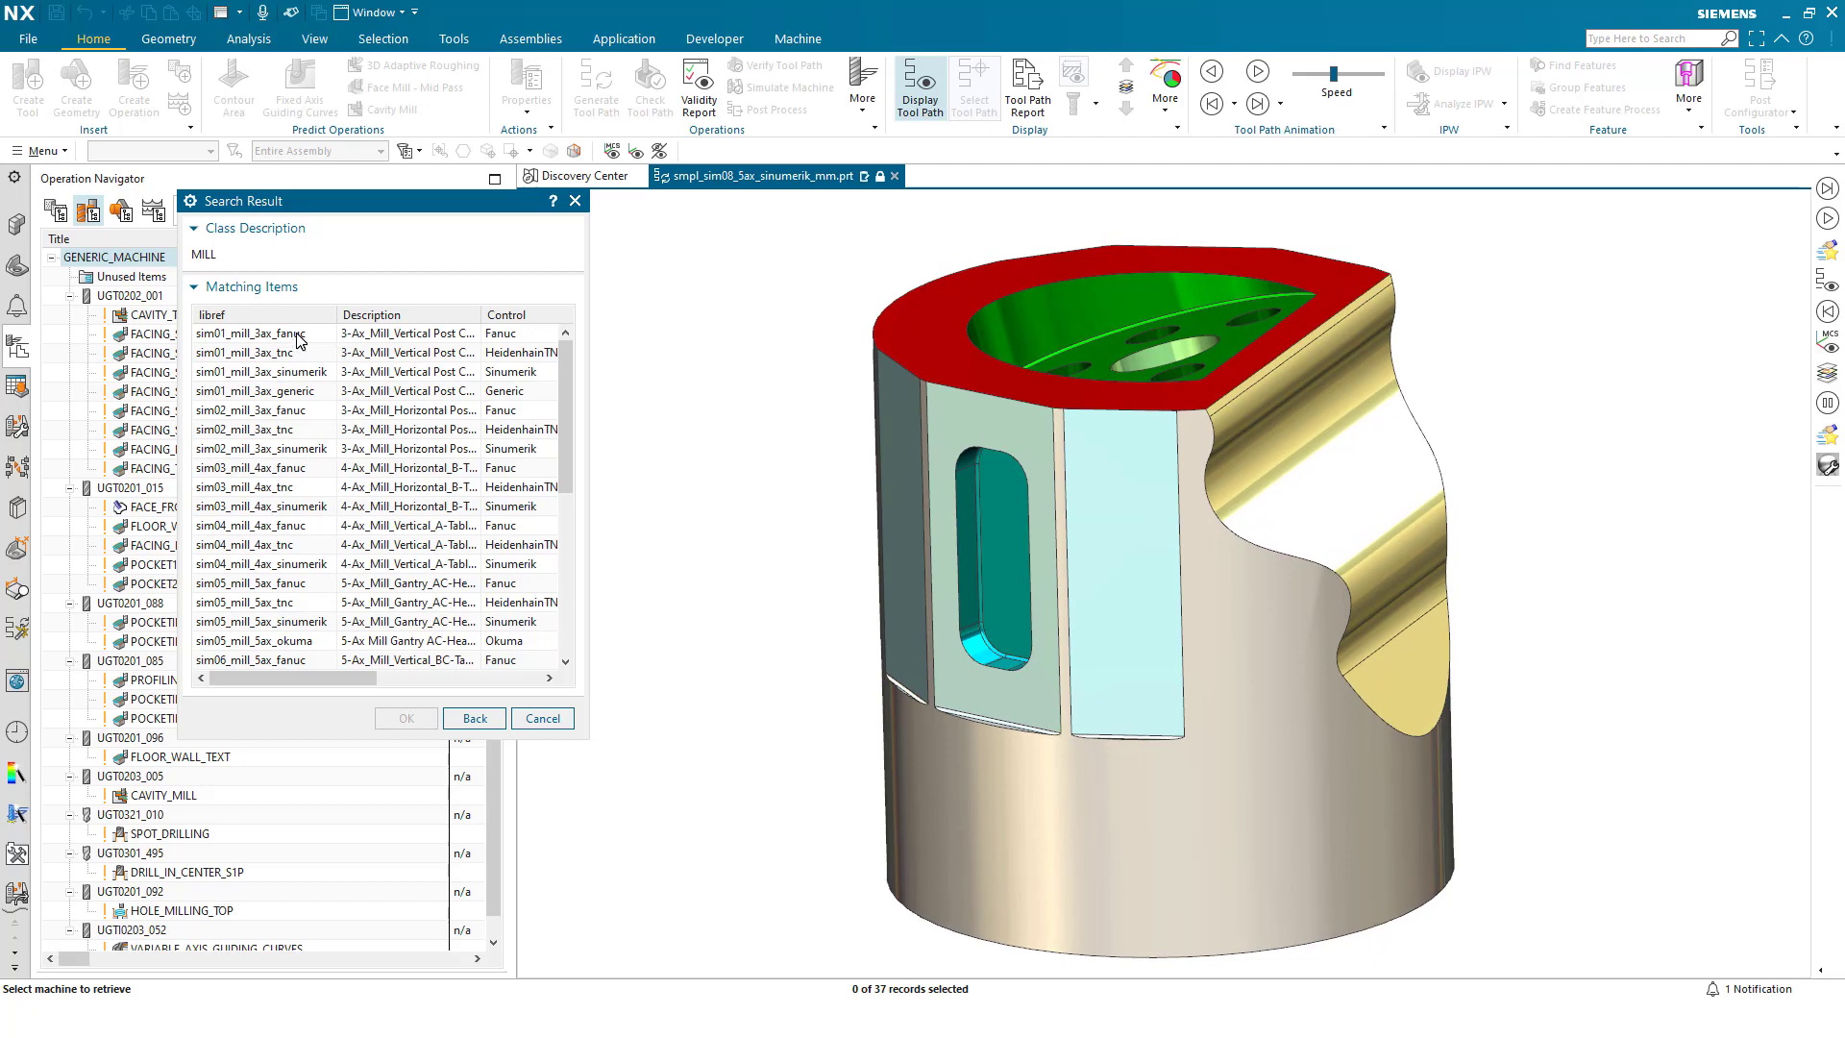
pyautogui.doubleClick(298, 335)
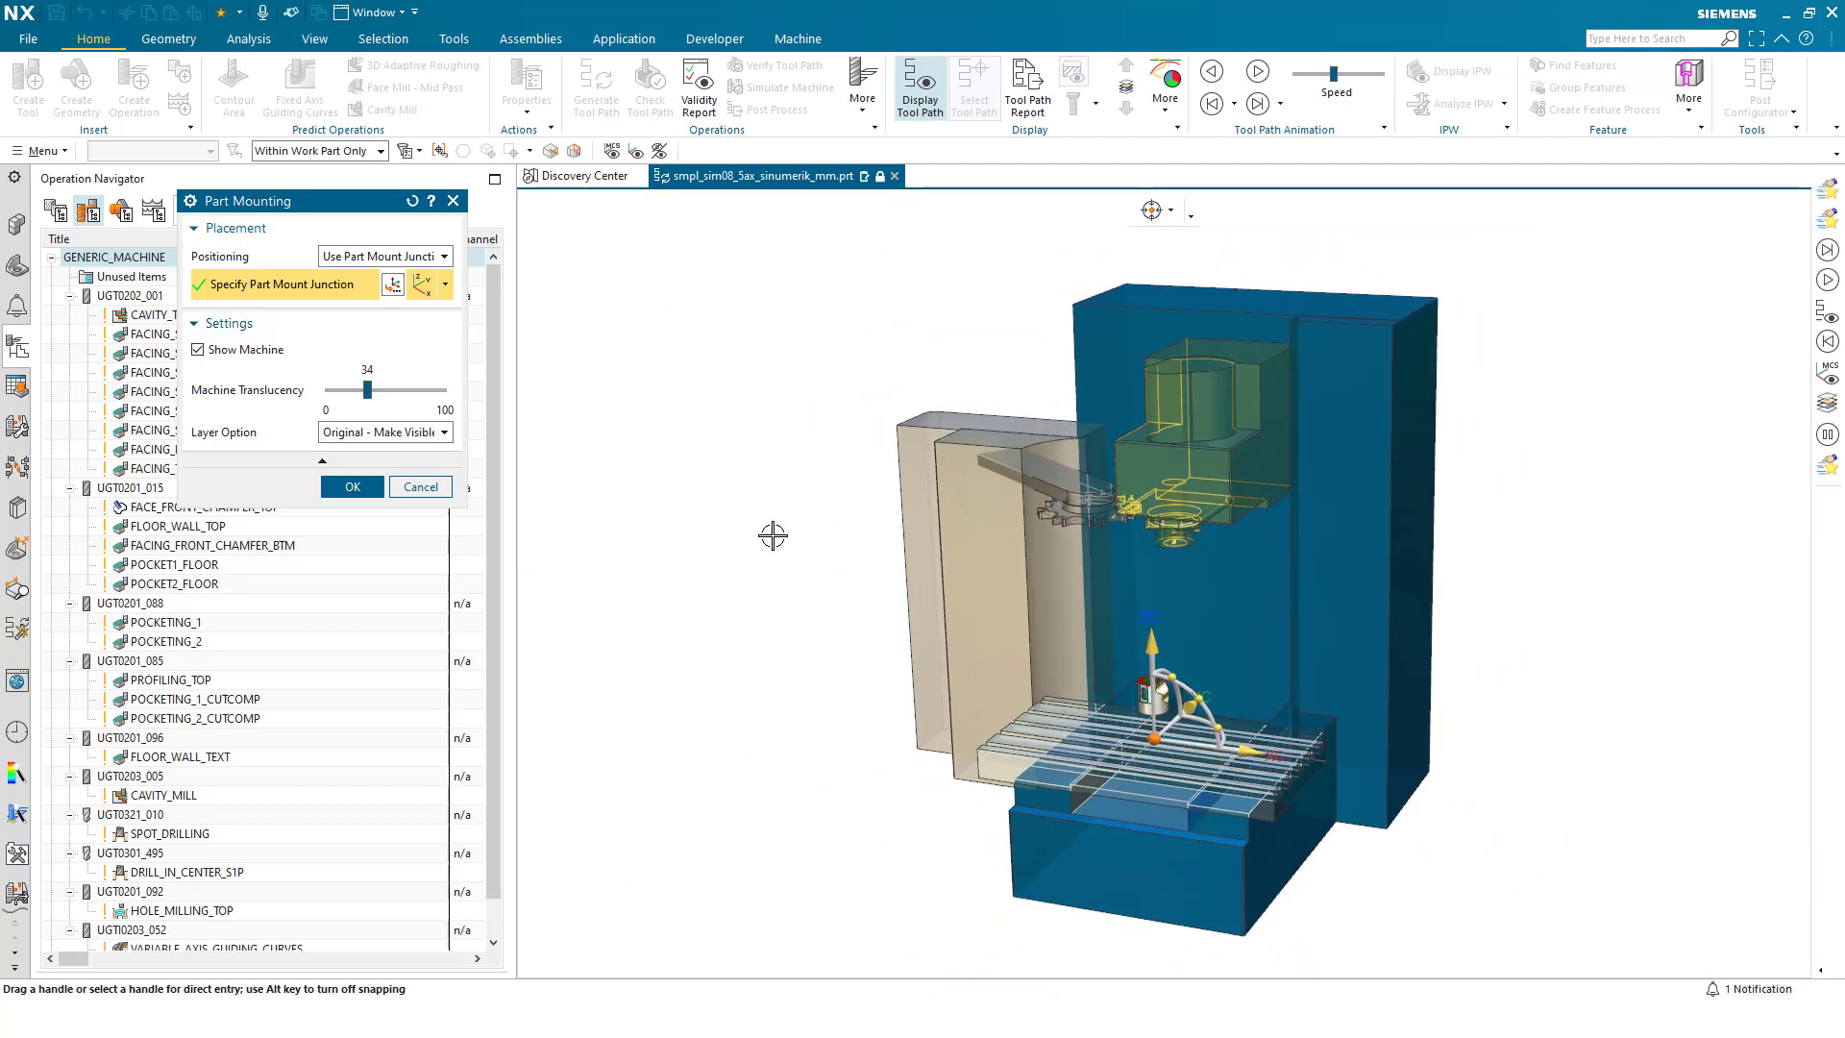
# Step: Hide and reshow the machine model, then set its translucency to 31
pyautogui.click(199, 350)
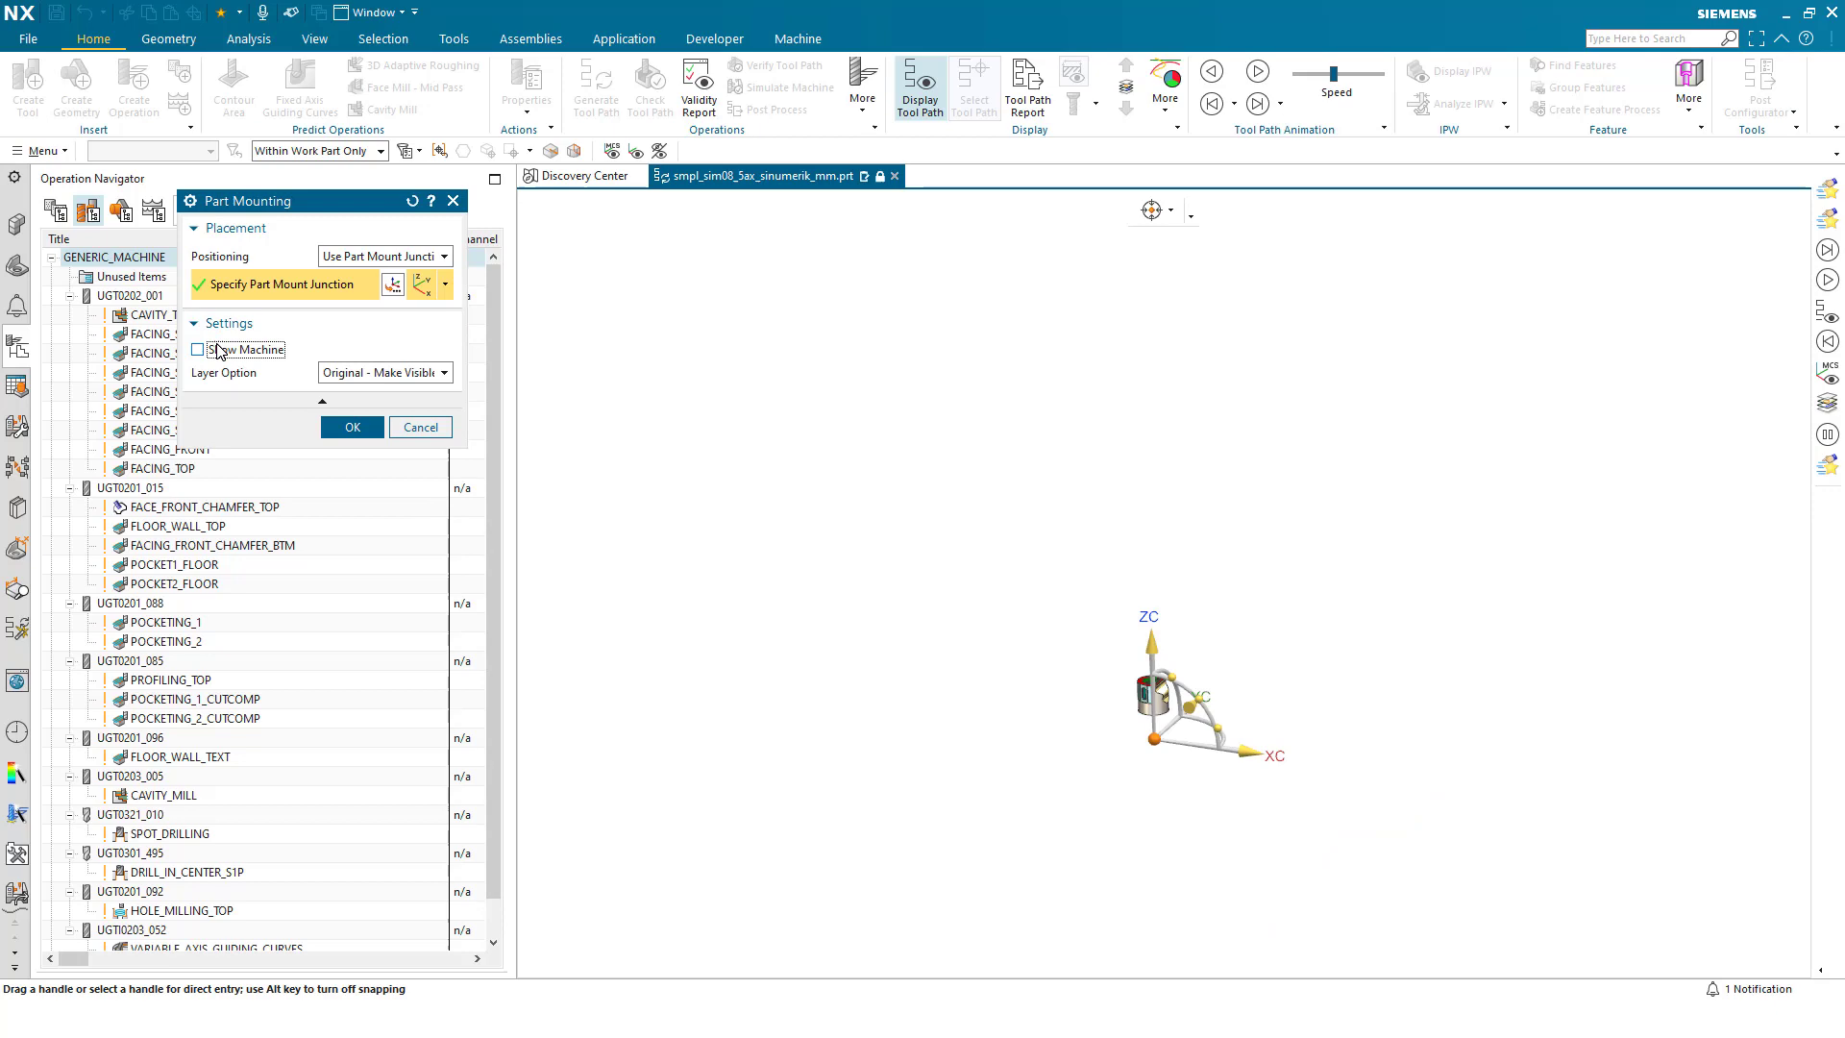
pyautogui.click(219, 351)
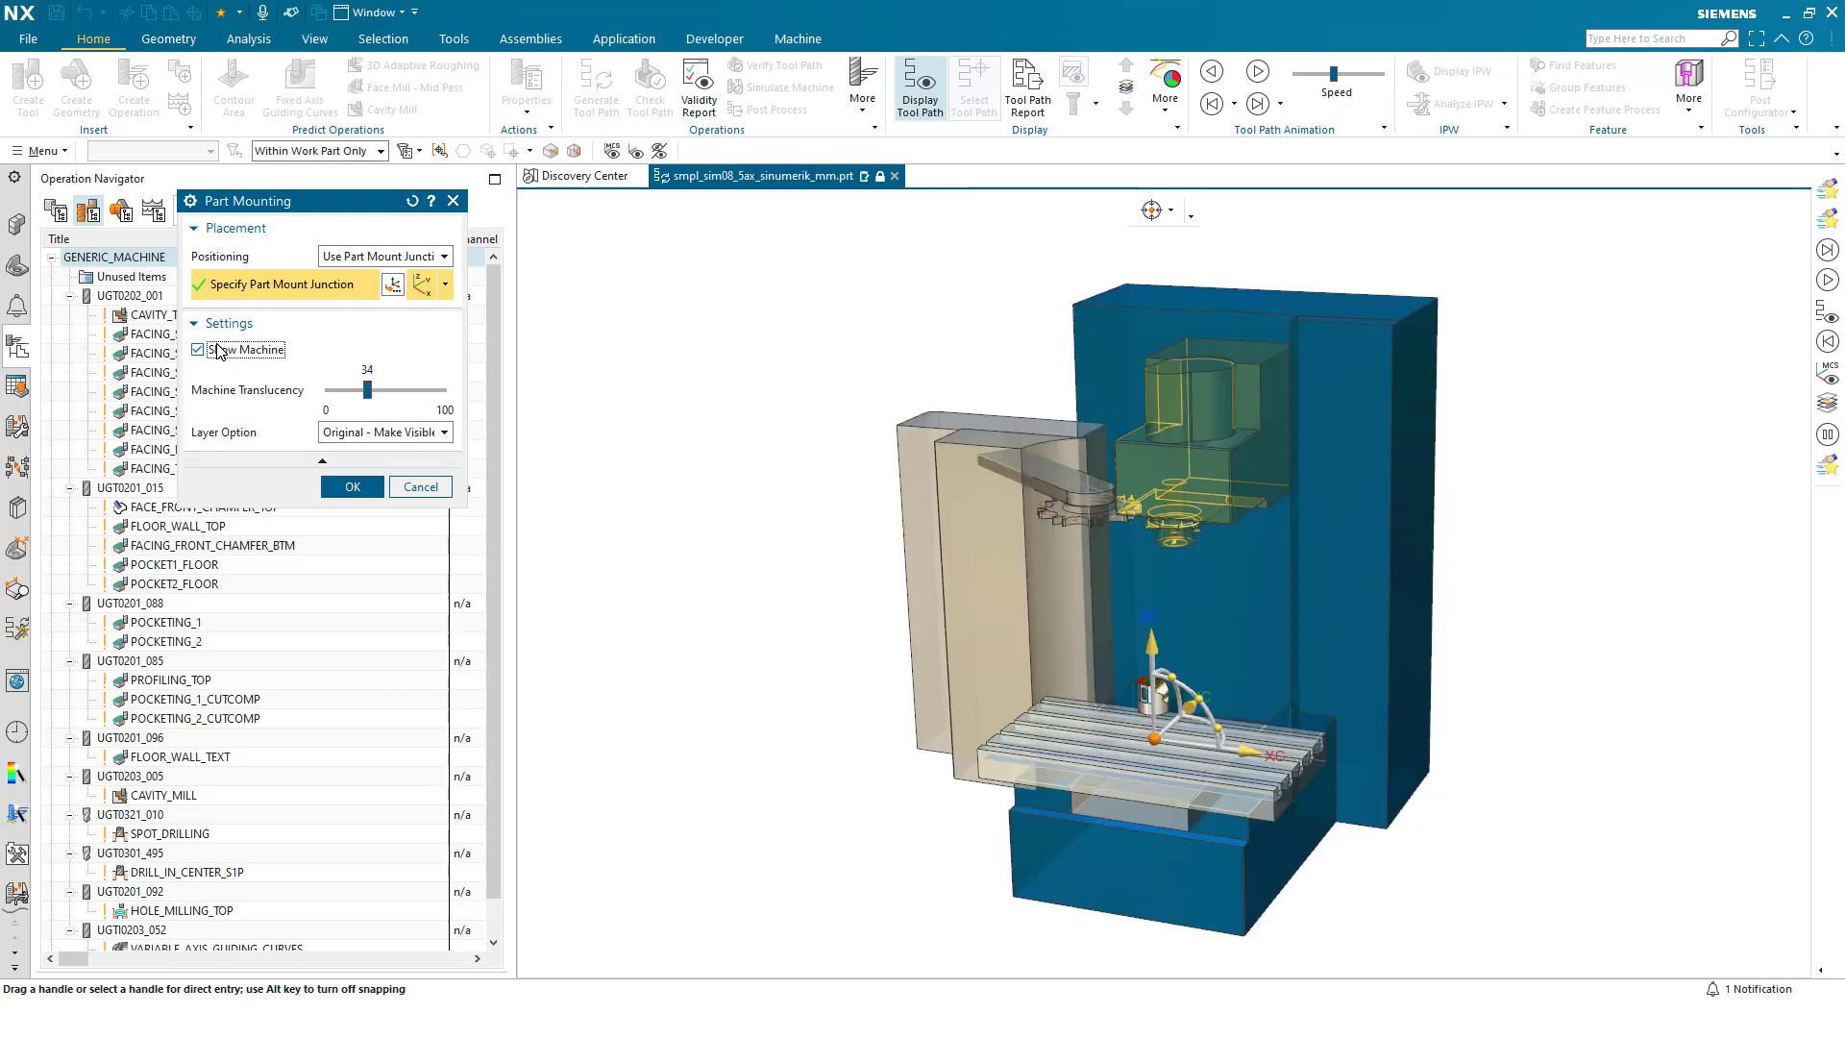
pyautogui.moveTo(367, 402)
pyautogui.mouseDown()
pyautogui.moveTo(432, 402)
pyautogui.moveTo(364, 411)
pyautogui.mouseUp()
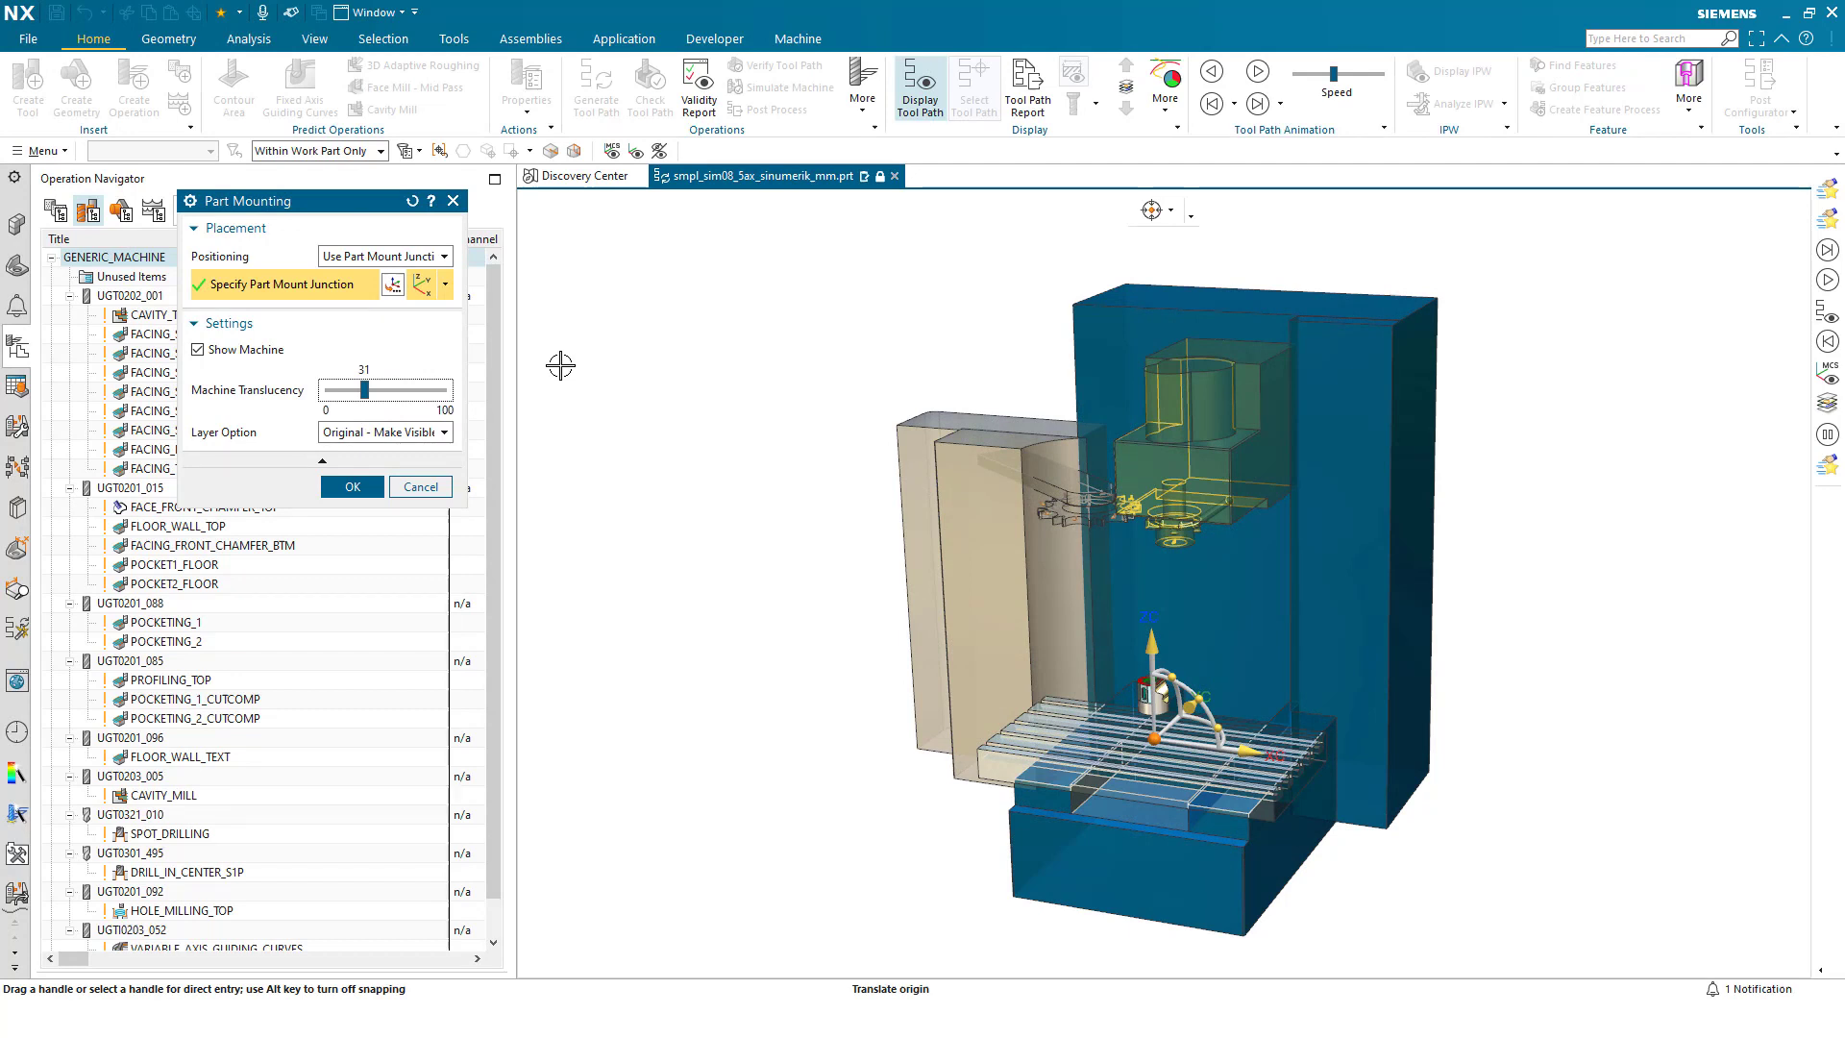
# Step: Set positioning to Position Part on Machine with an On Bounding Cylinder reference point
pyautogui.click(368, 262)
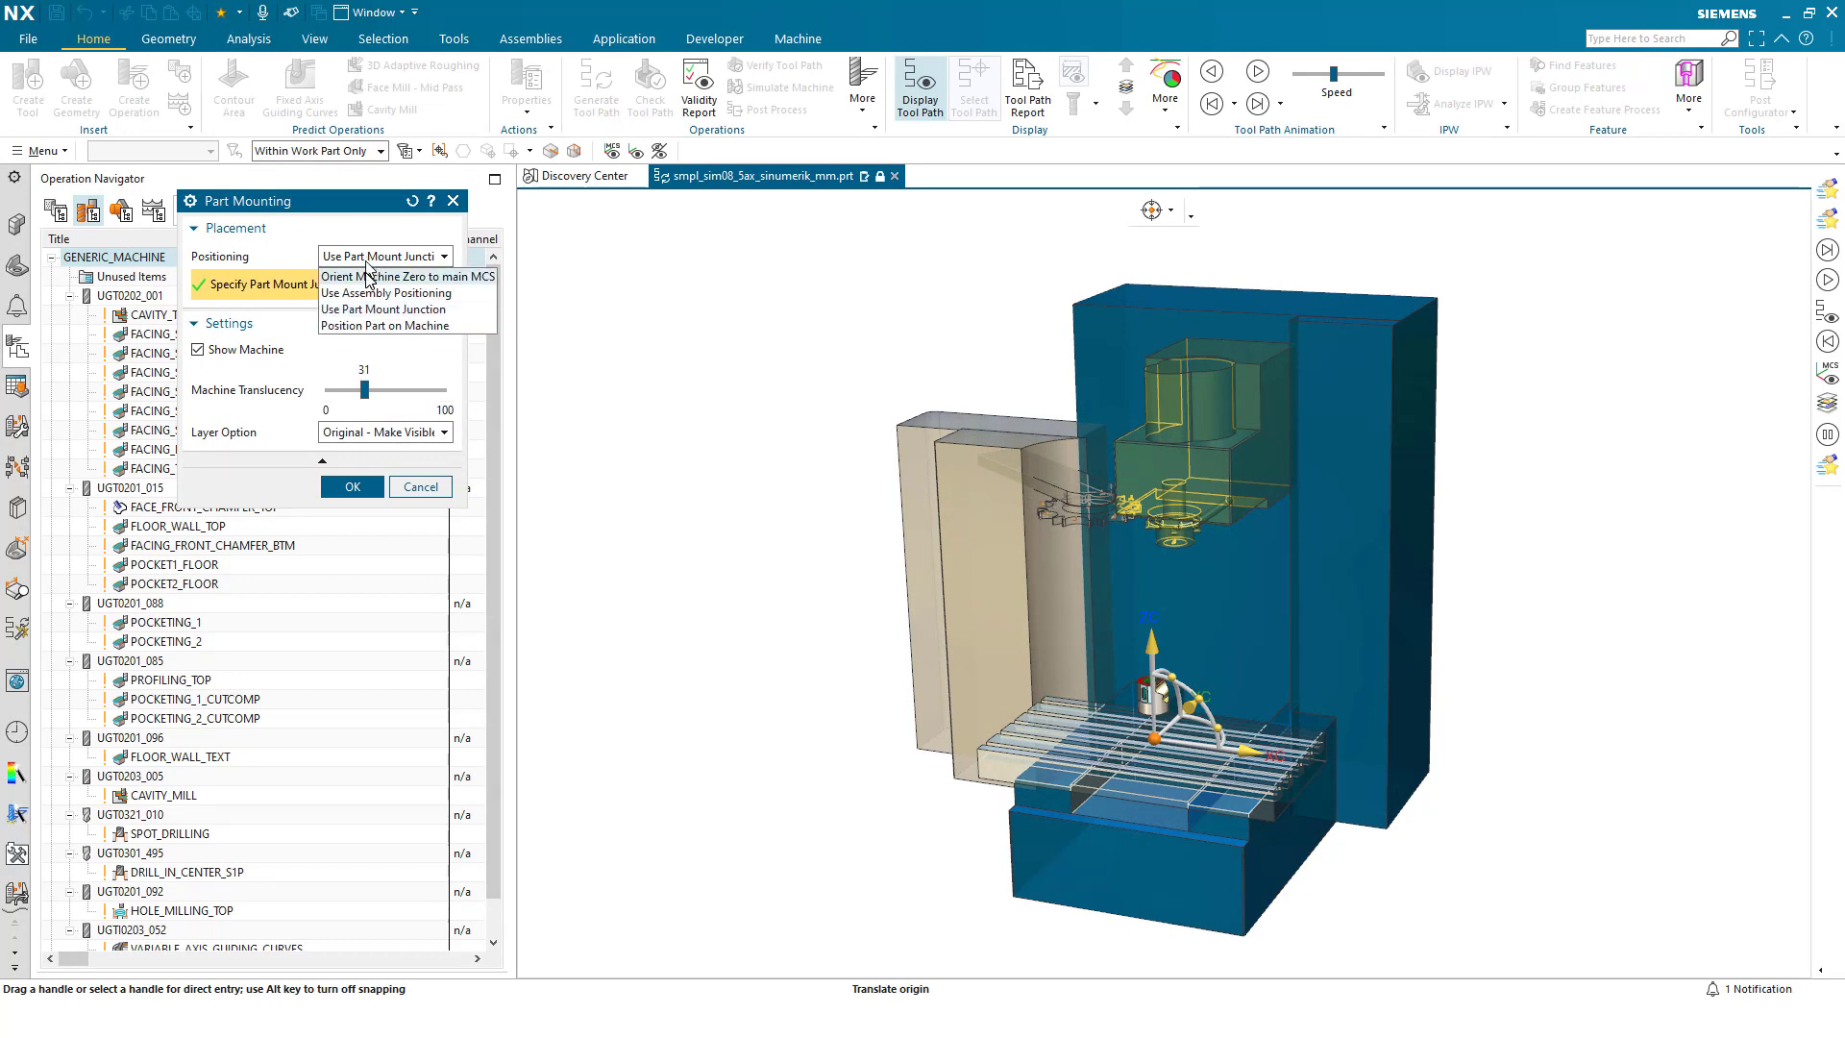
pyautogui.click(368, 323)
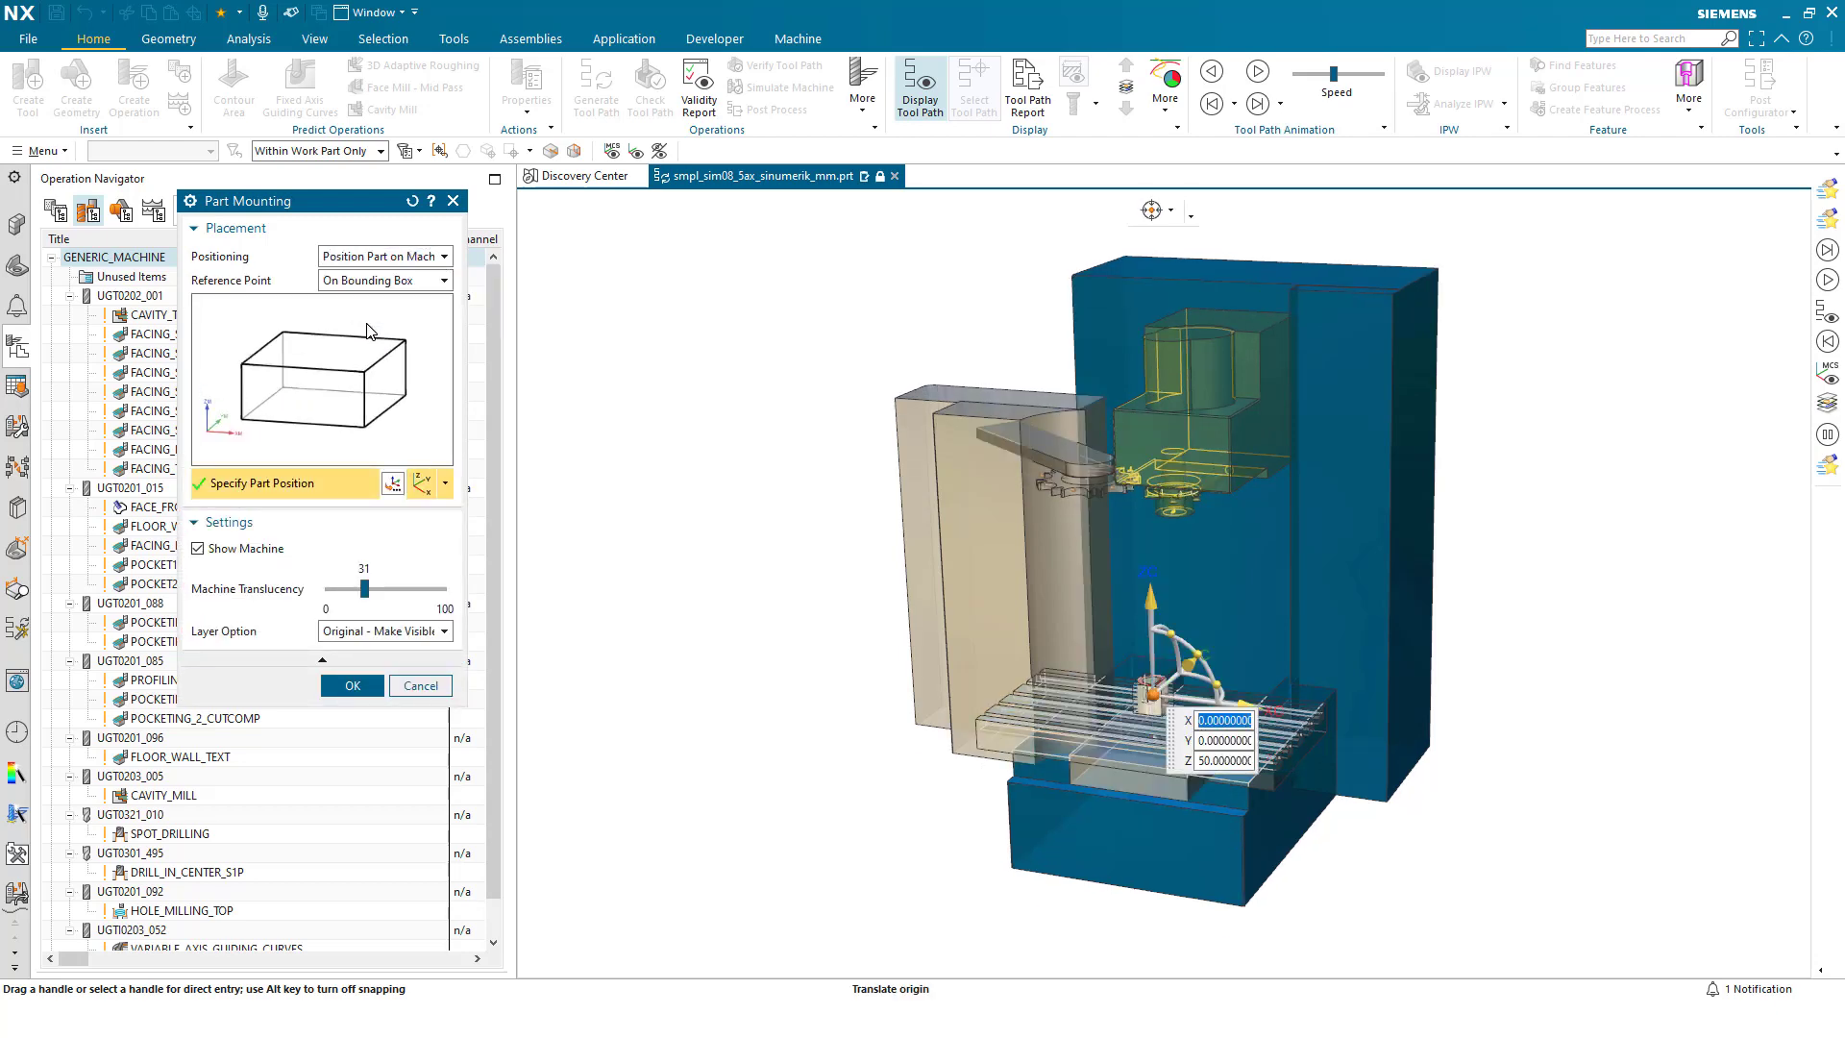
pyautogui.scroll(8, 740, 530)
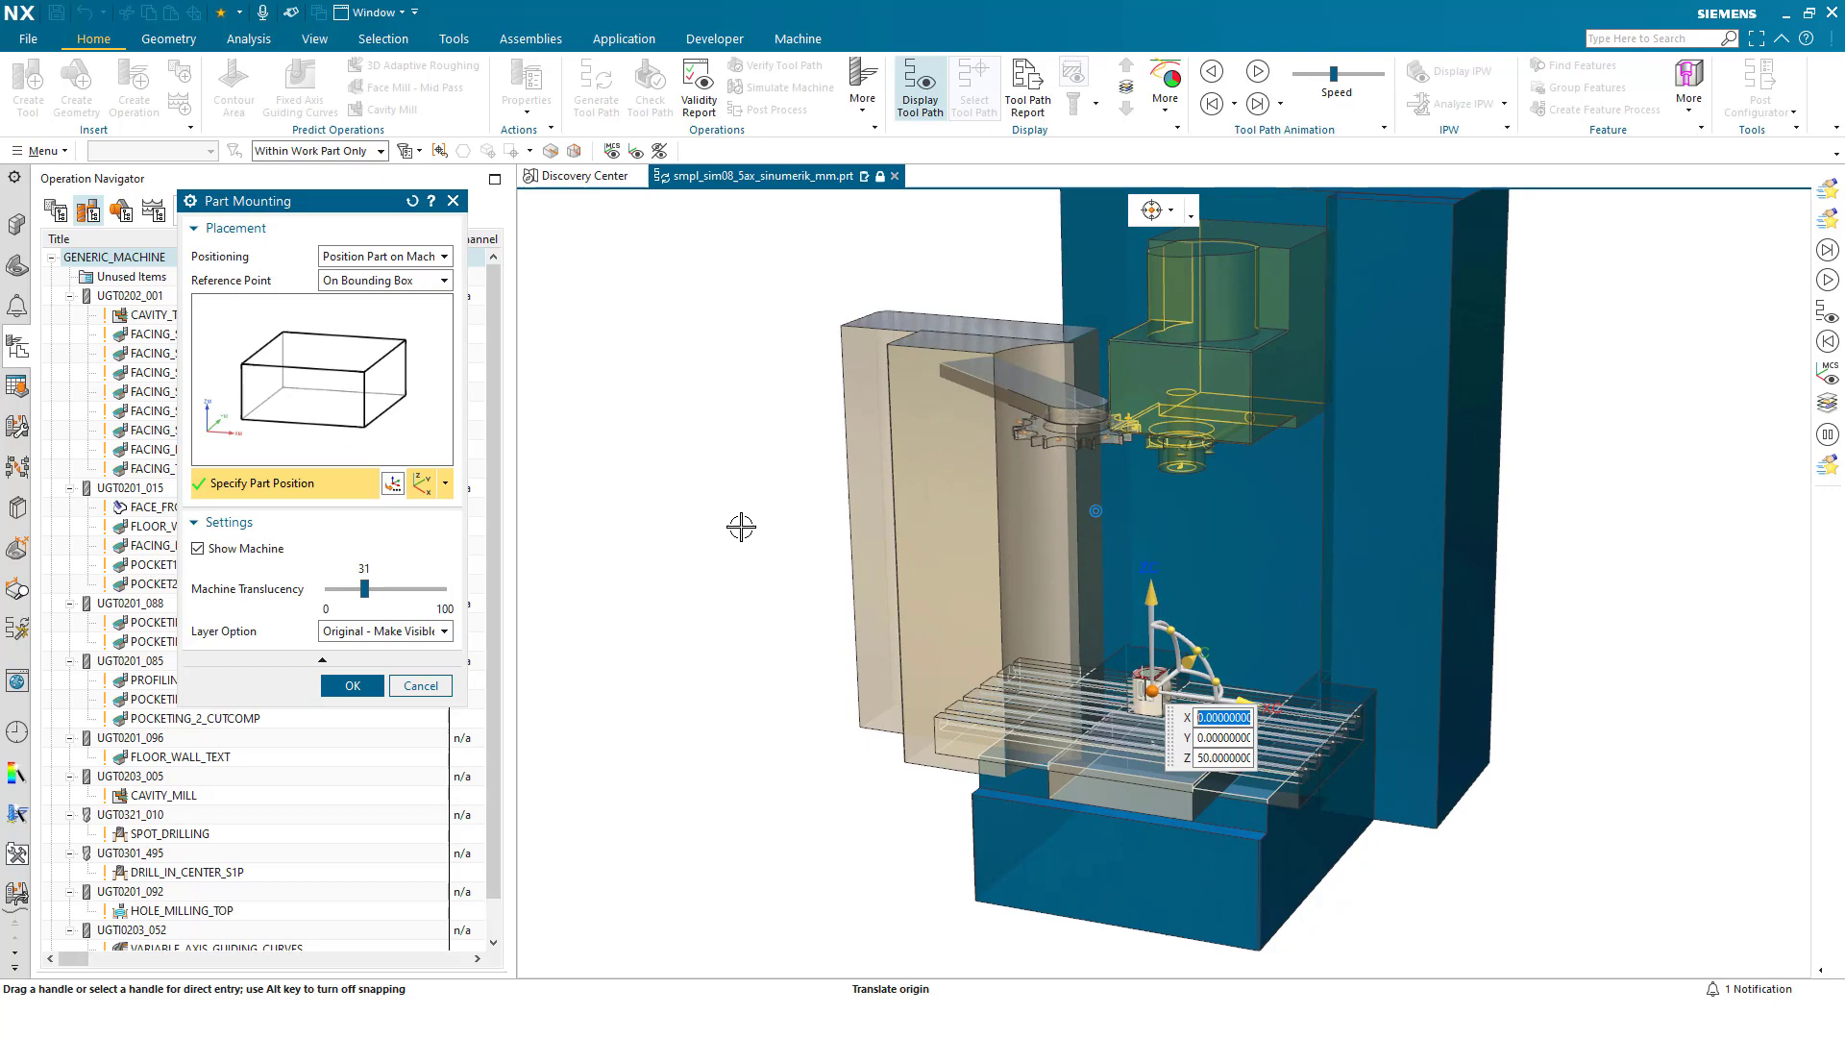
pyautogui.scroll(6, 741, 530)
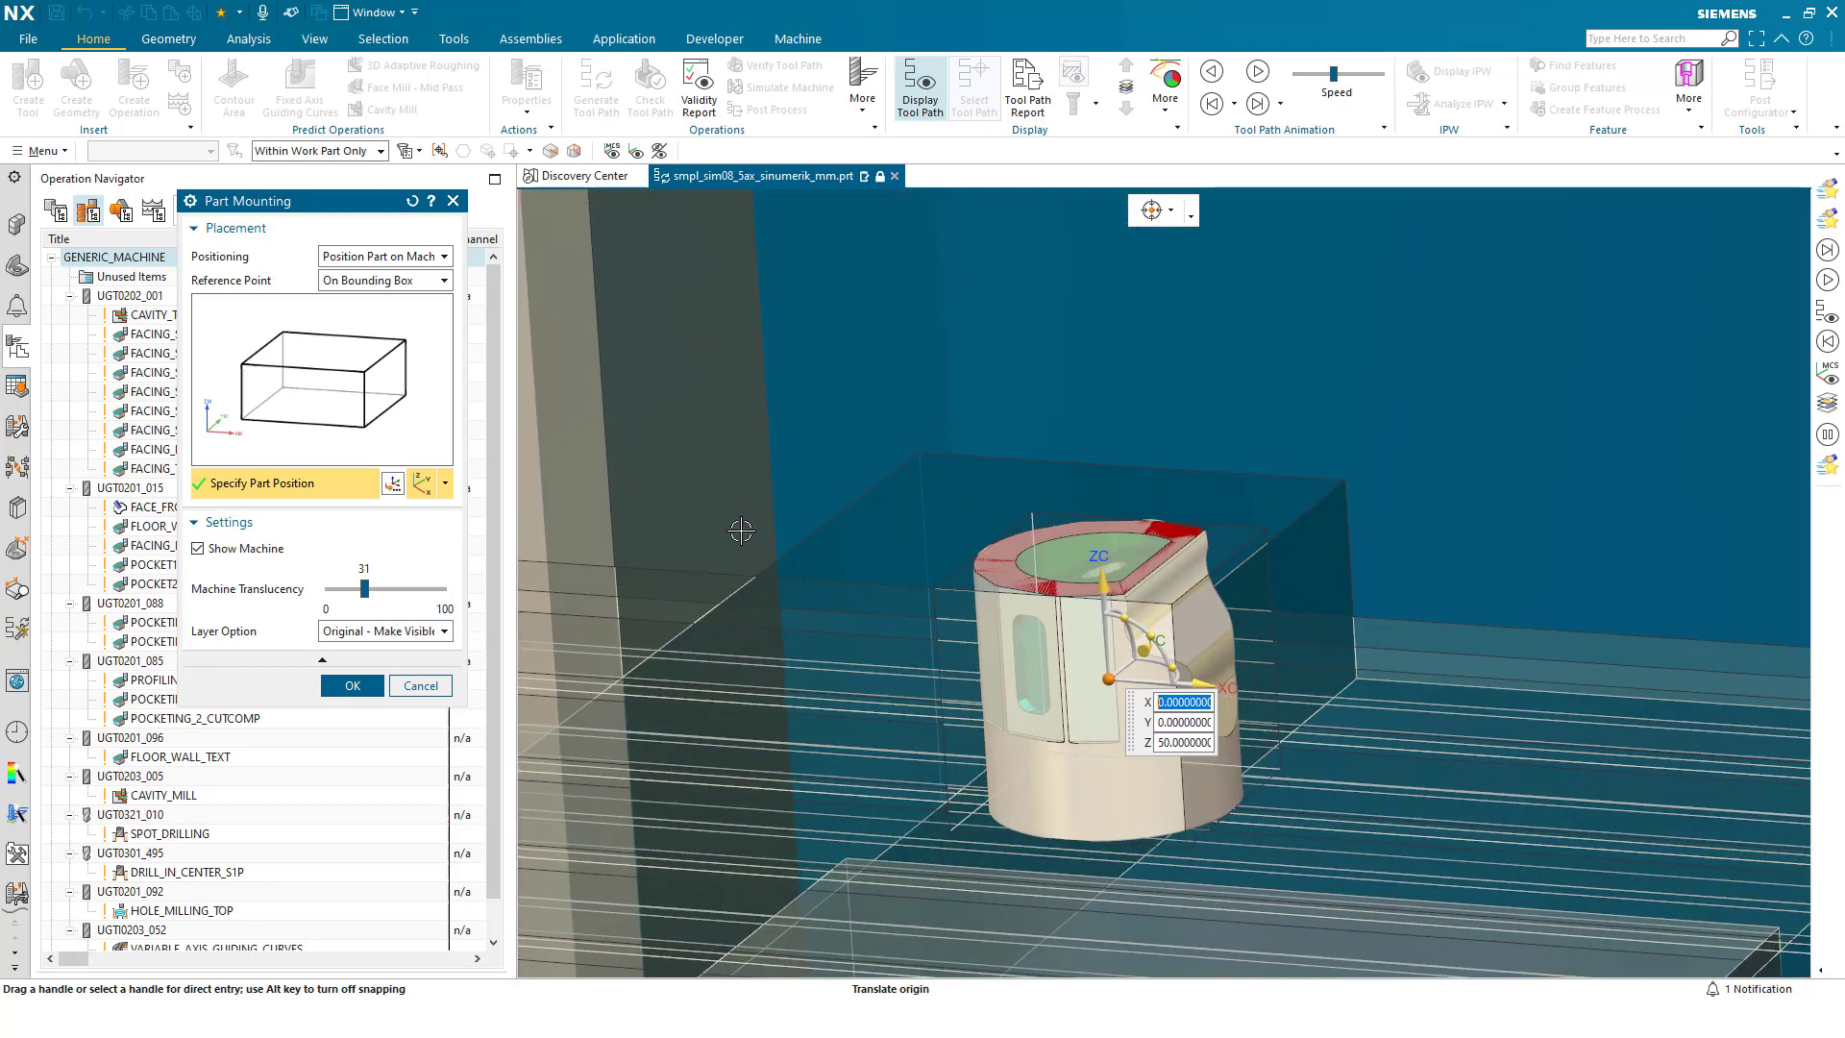
pyautogui.click(410, 283)
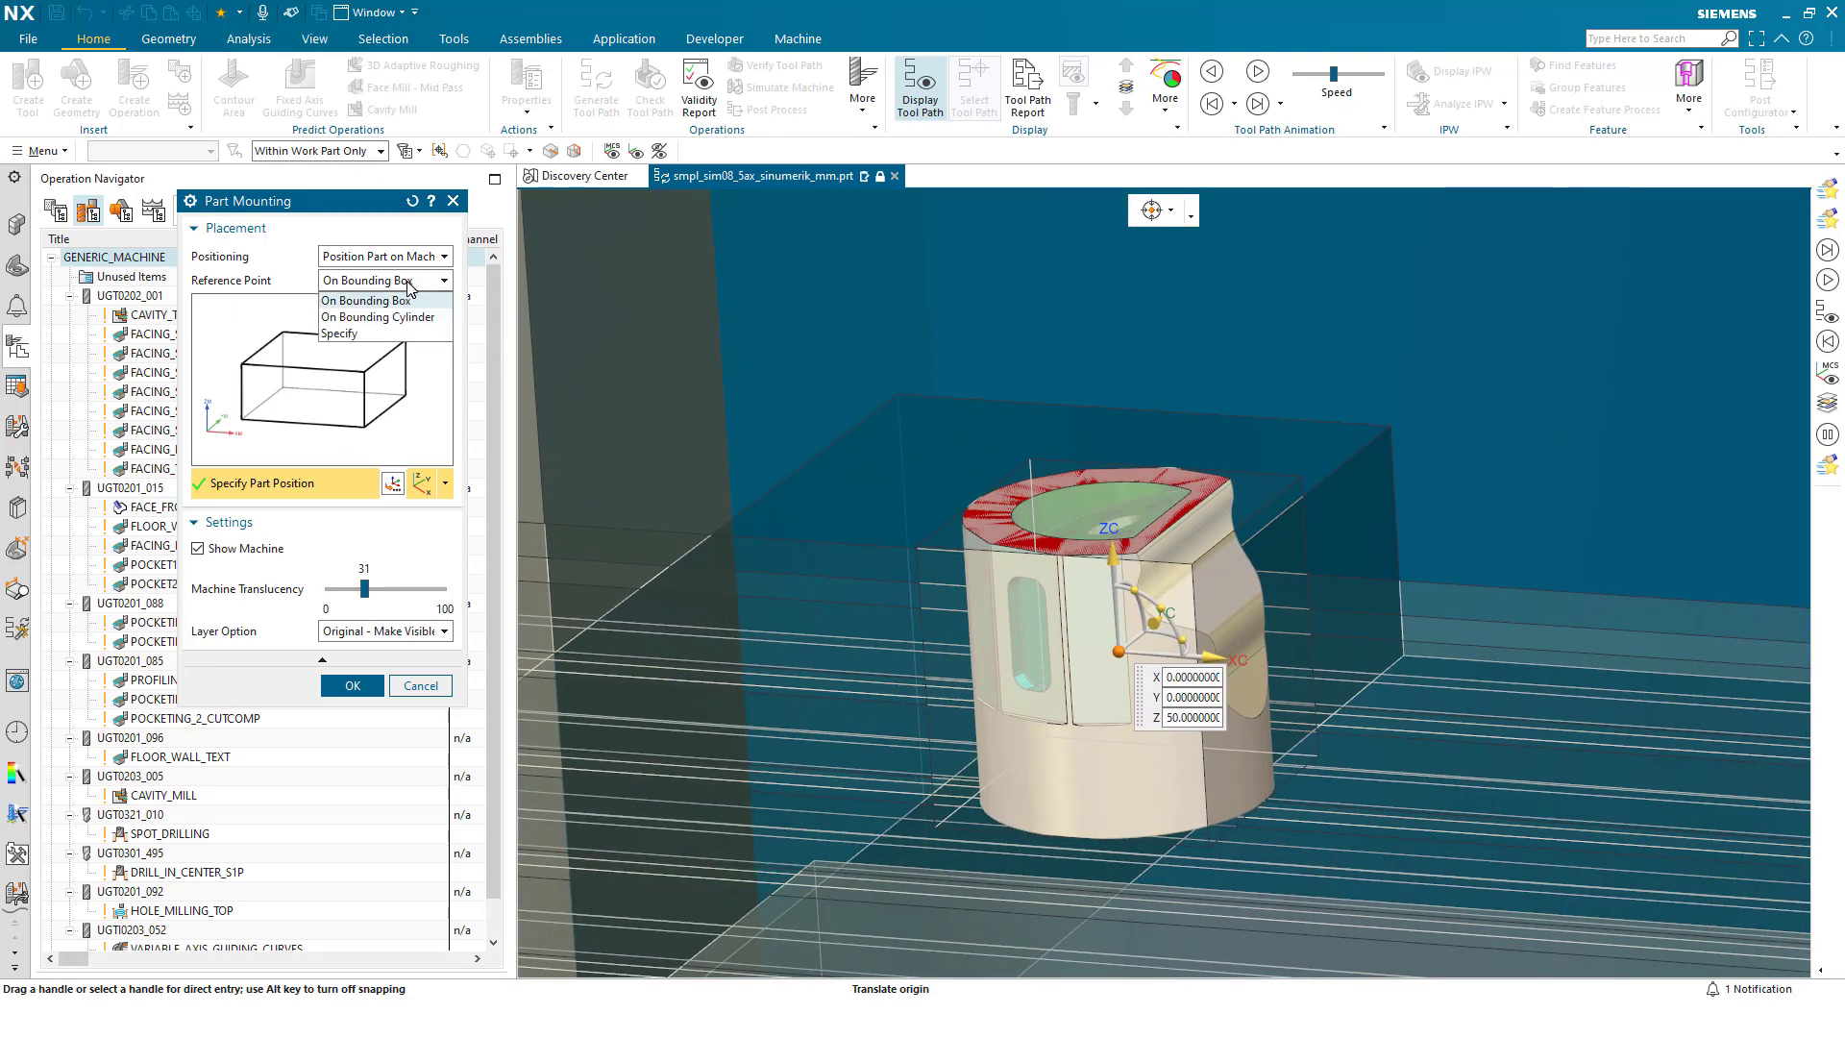
pyautogui.click(416, 317)
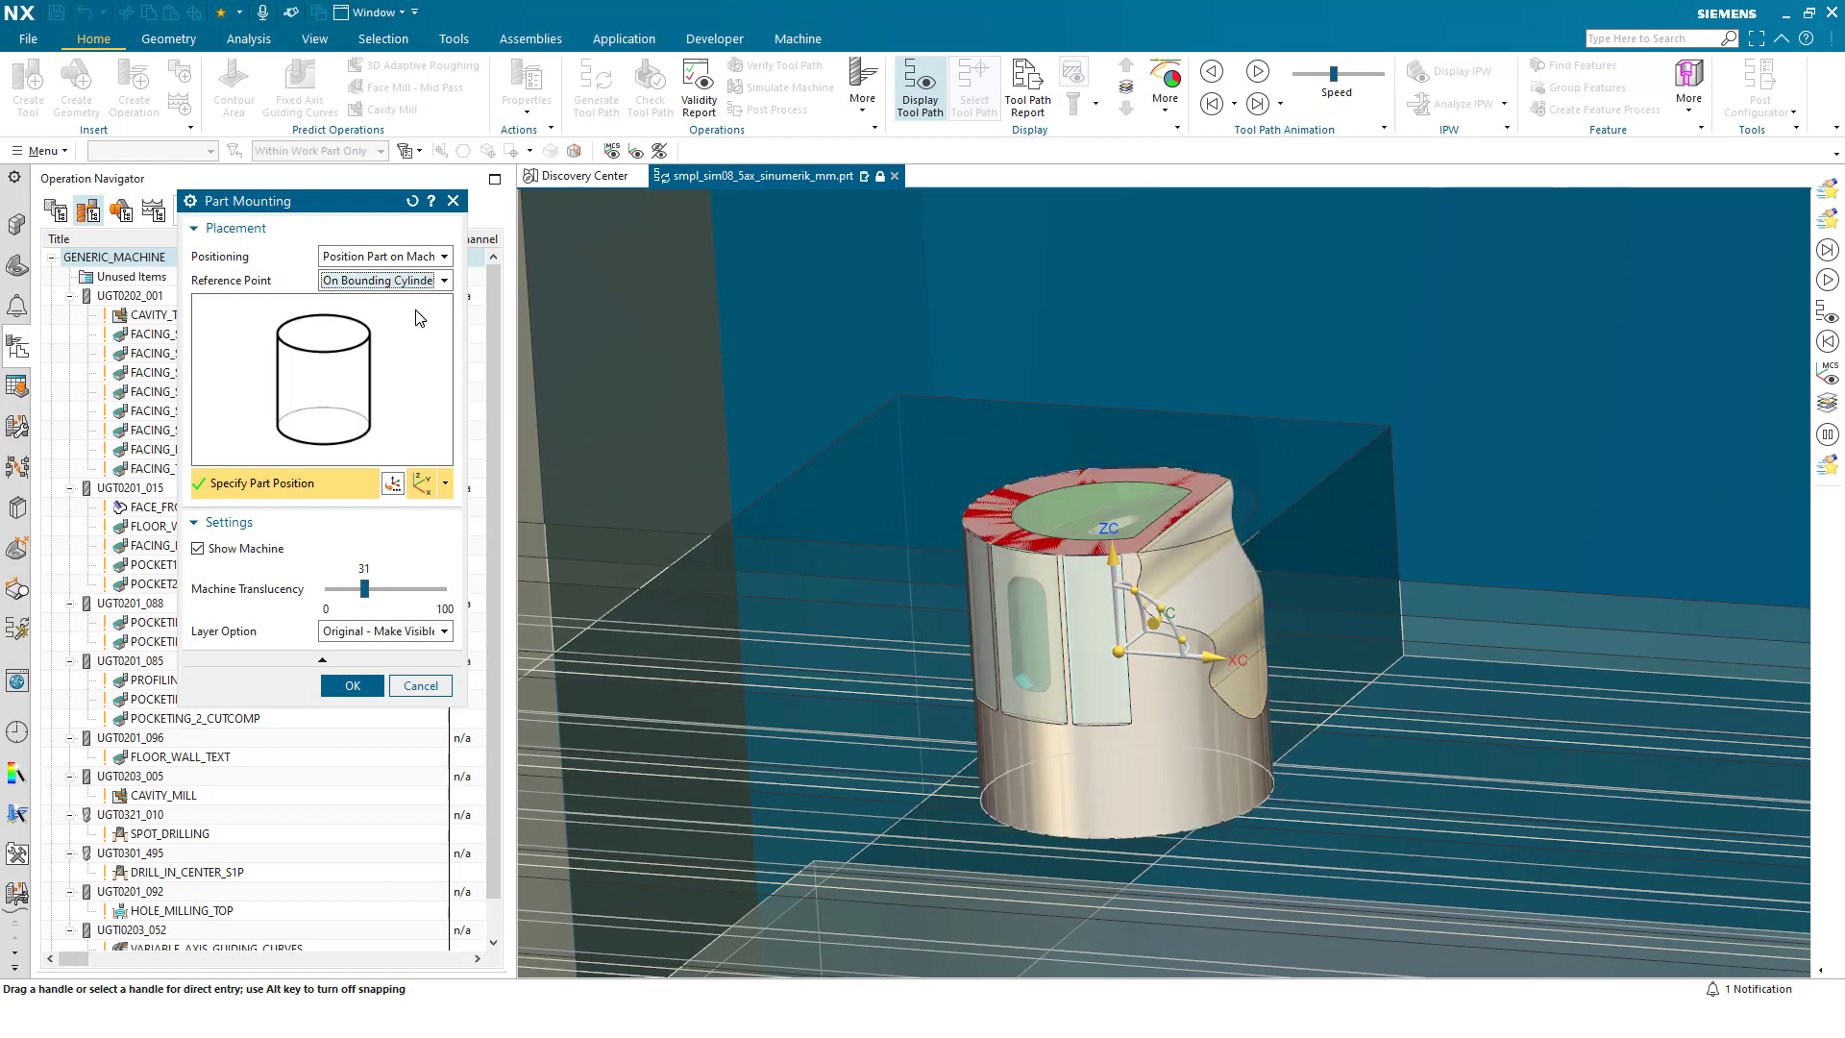
# Step: Reference the bounding cylinder's bottom face and move the part's origin onto the table
pyautogui.click(321, 337)
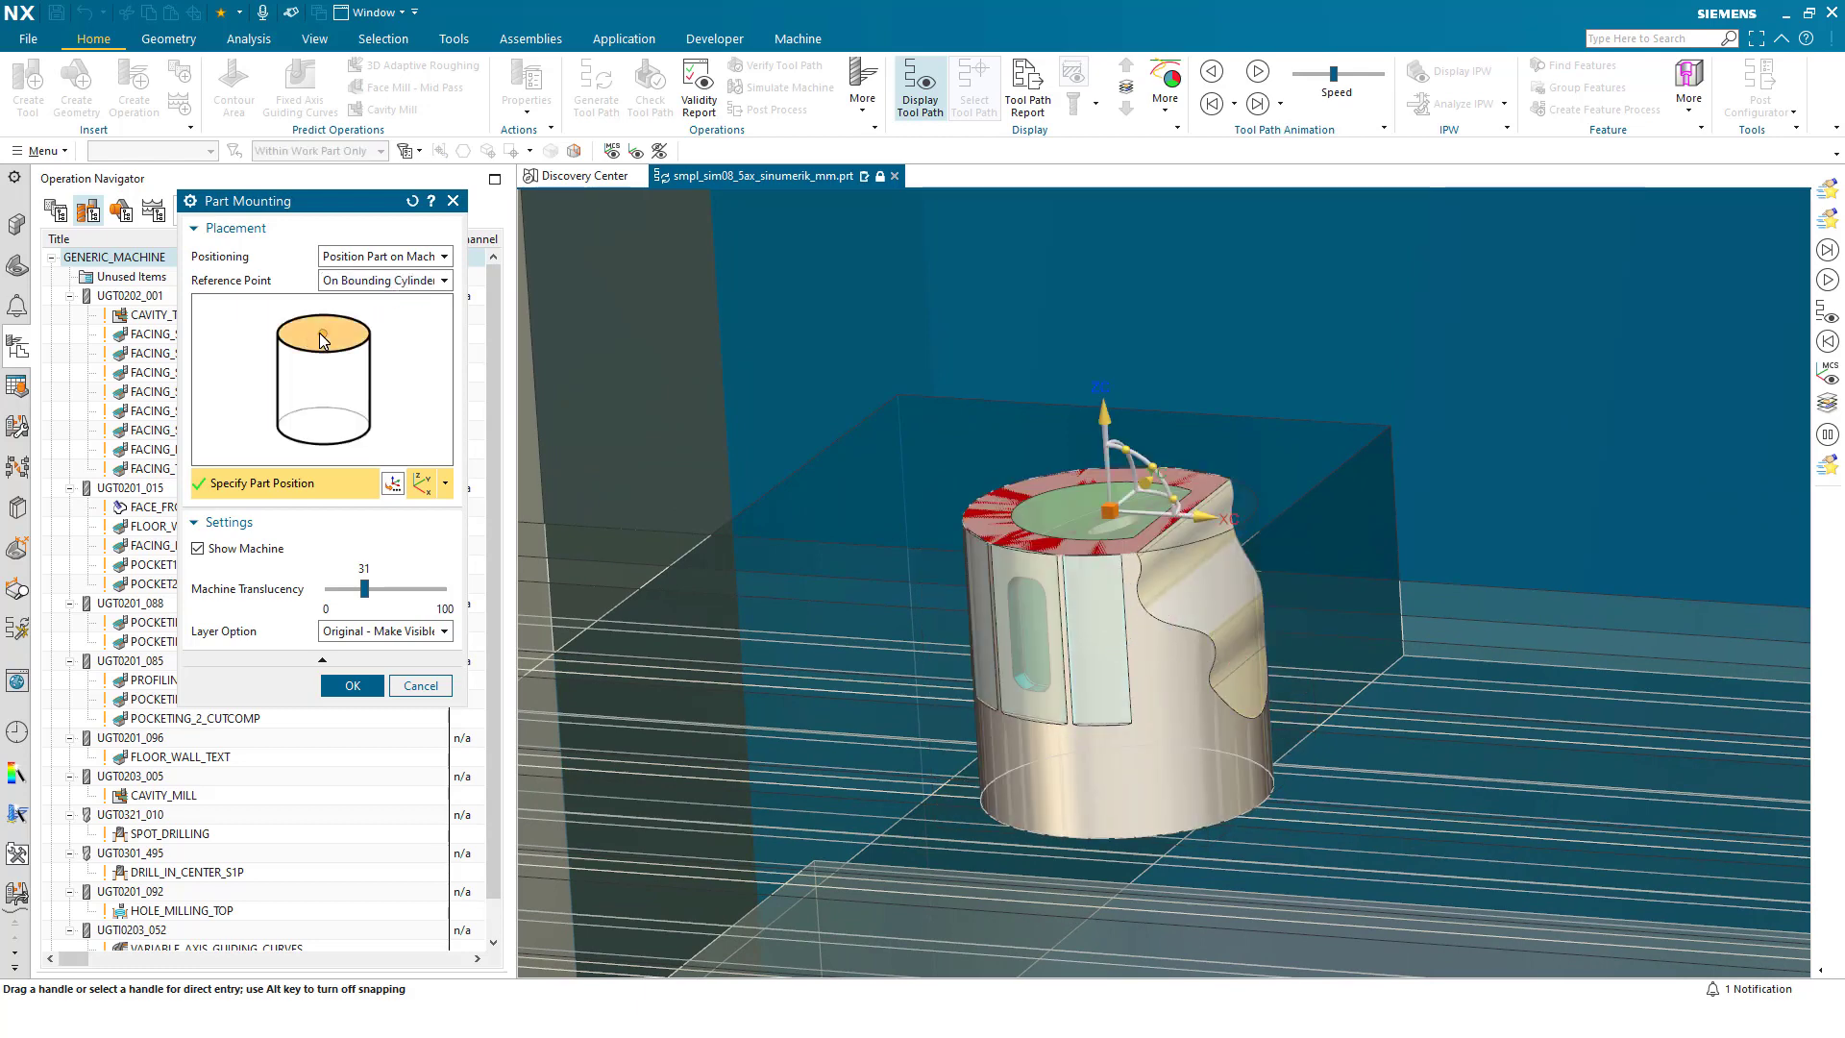
pyautogui.click(324, 433)
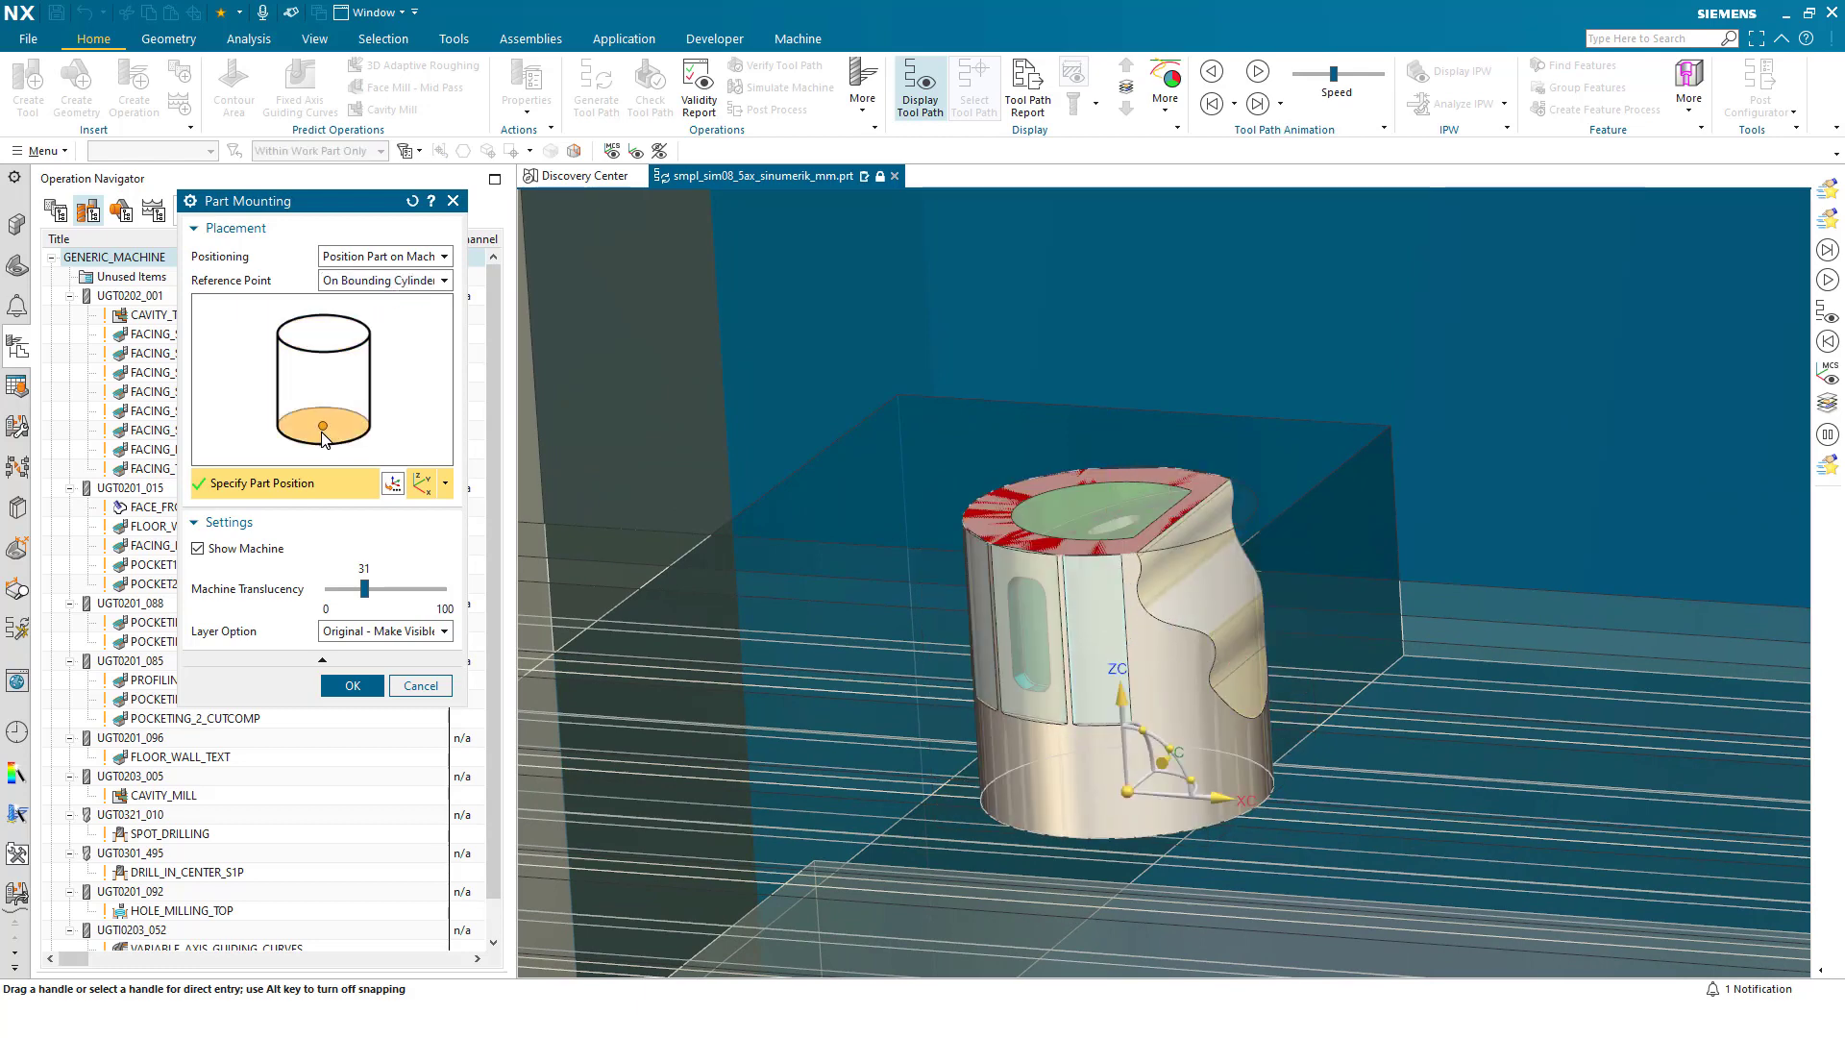
pyautogui.click(330, 345)
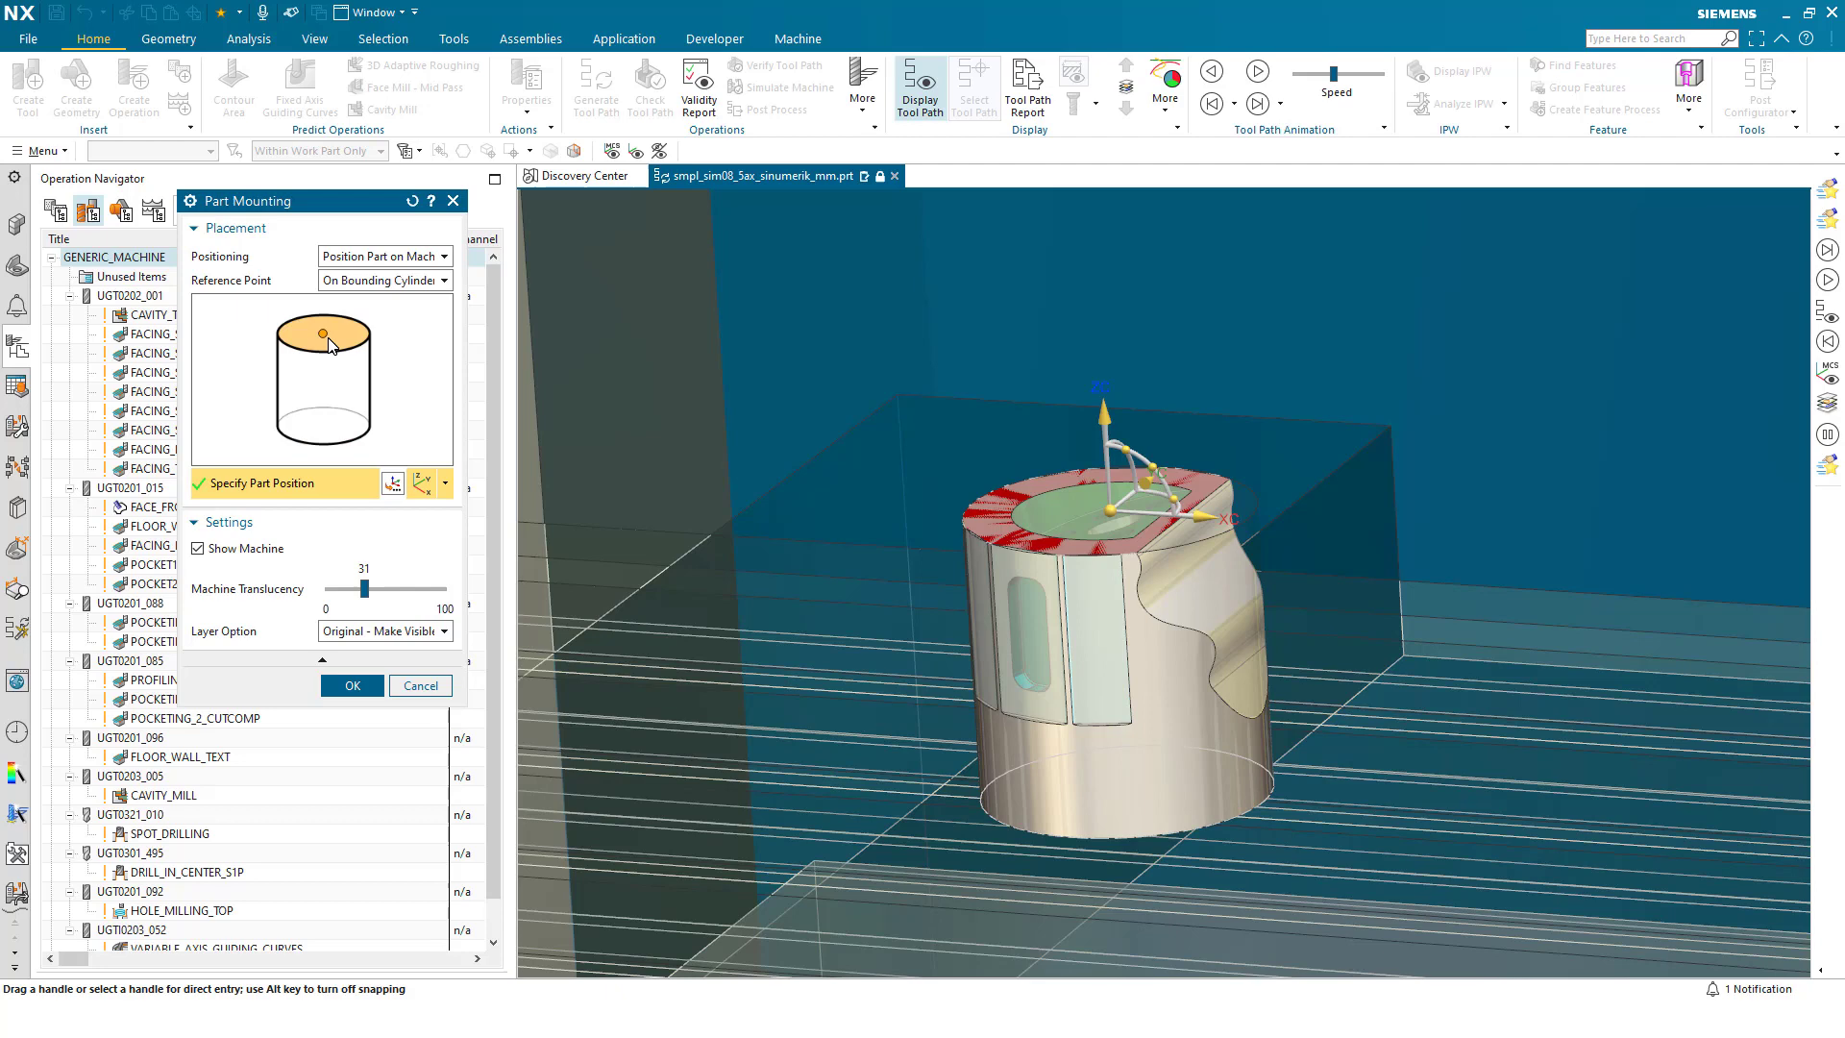
pyautogui.click(325, 425)
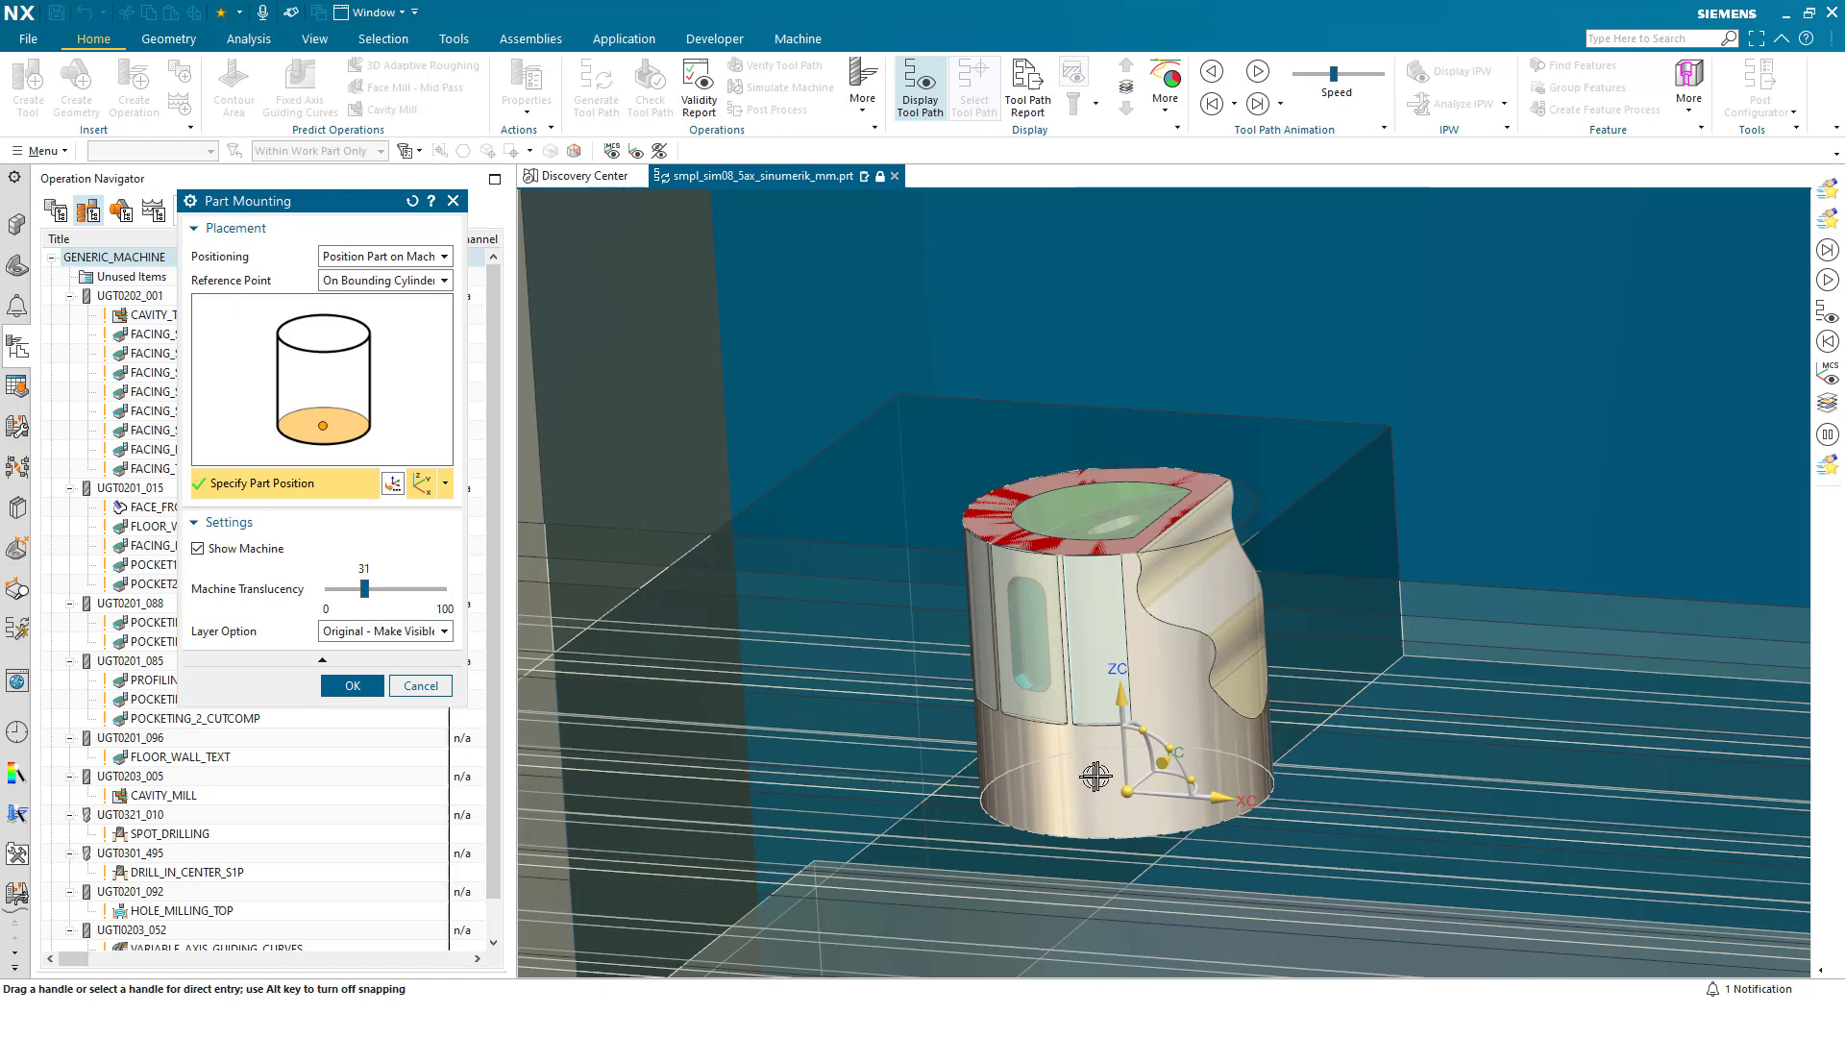
pyautogui.click(1128, 791)
pyautogui.click(725, 699)
pyautogui.scroll(-3, 724, 700)
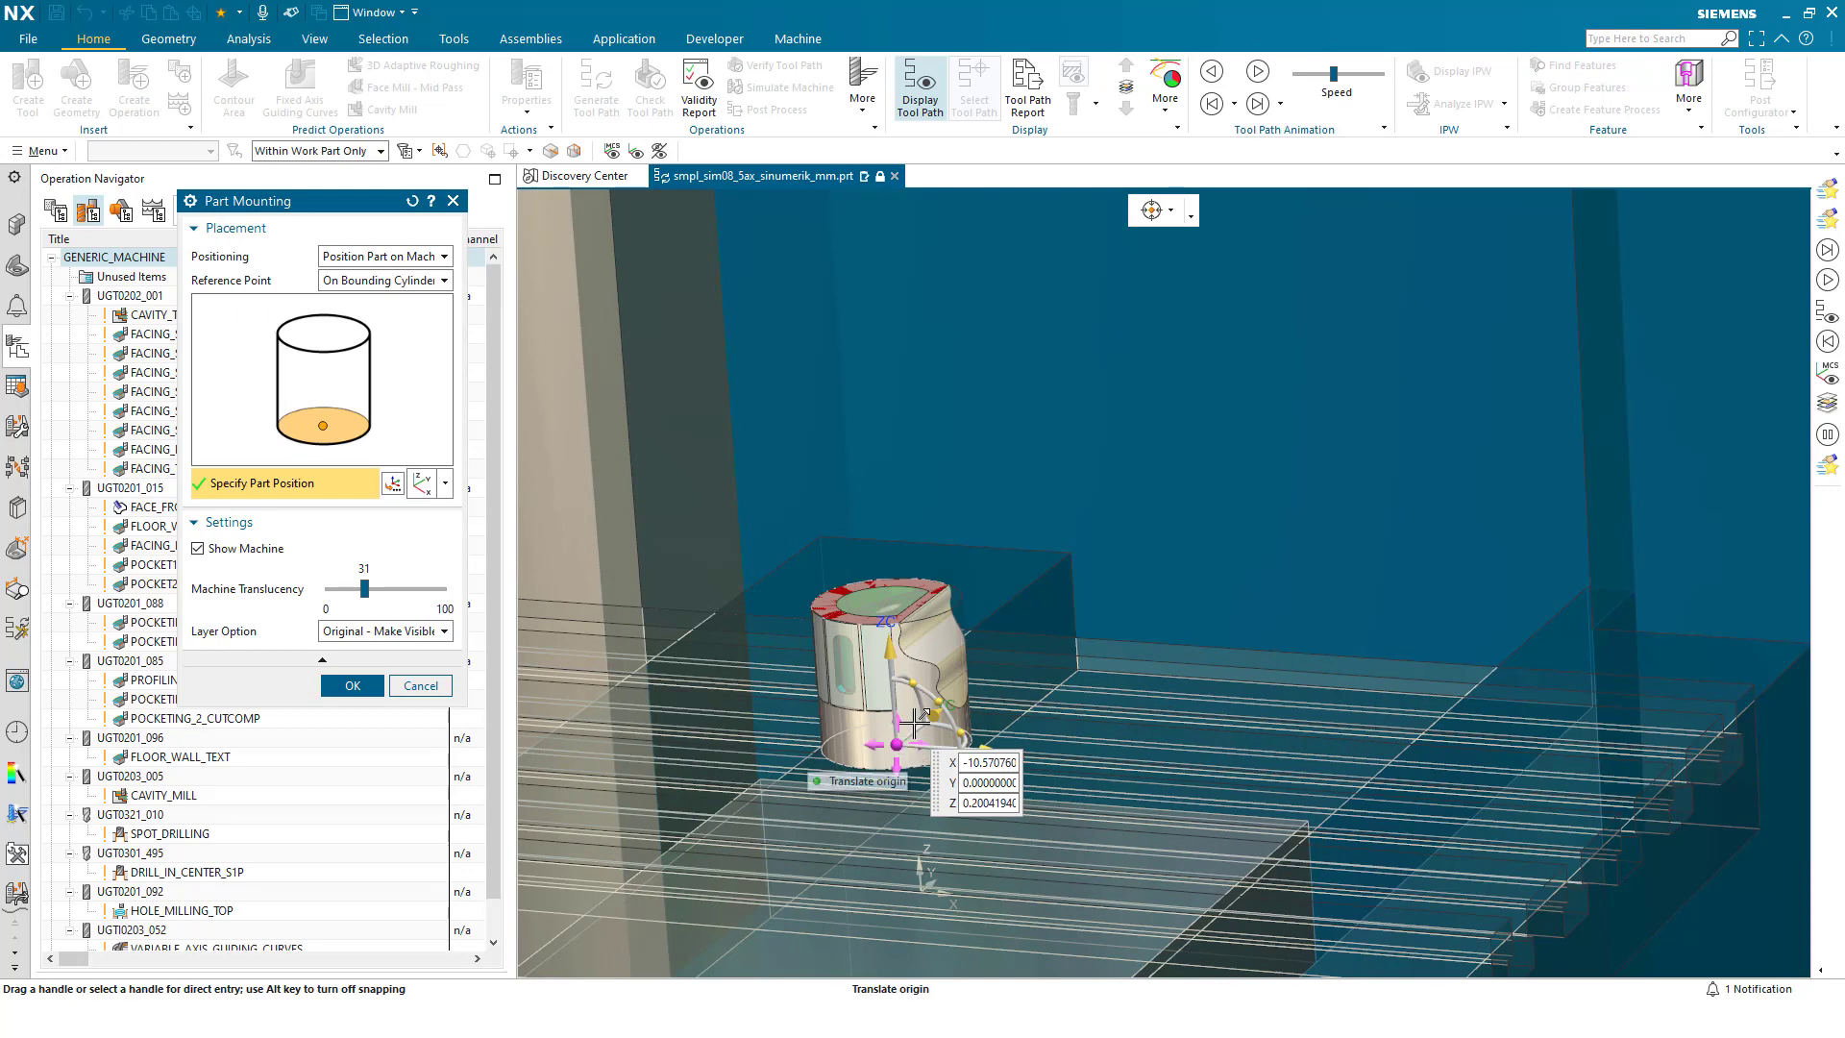
# Step: Confirm the part mounting and close the machine-replacement information report
pyautogui.click(353, 685)
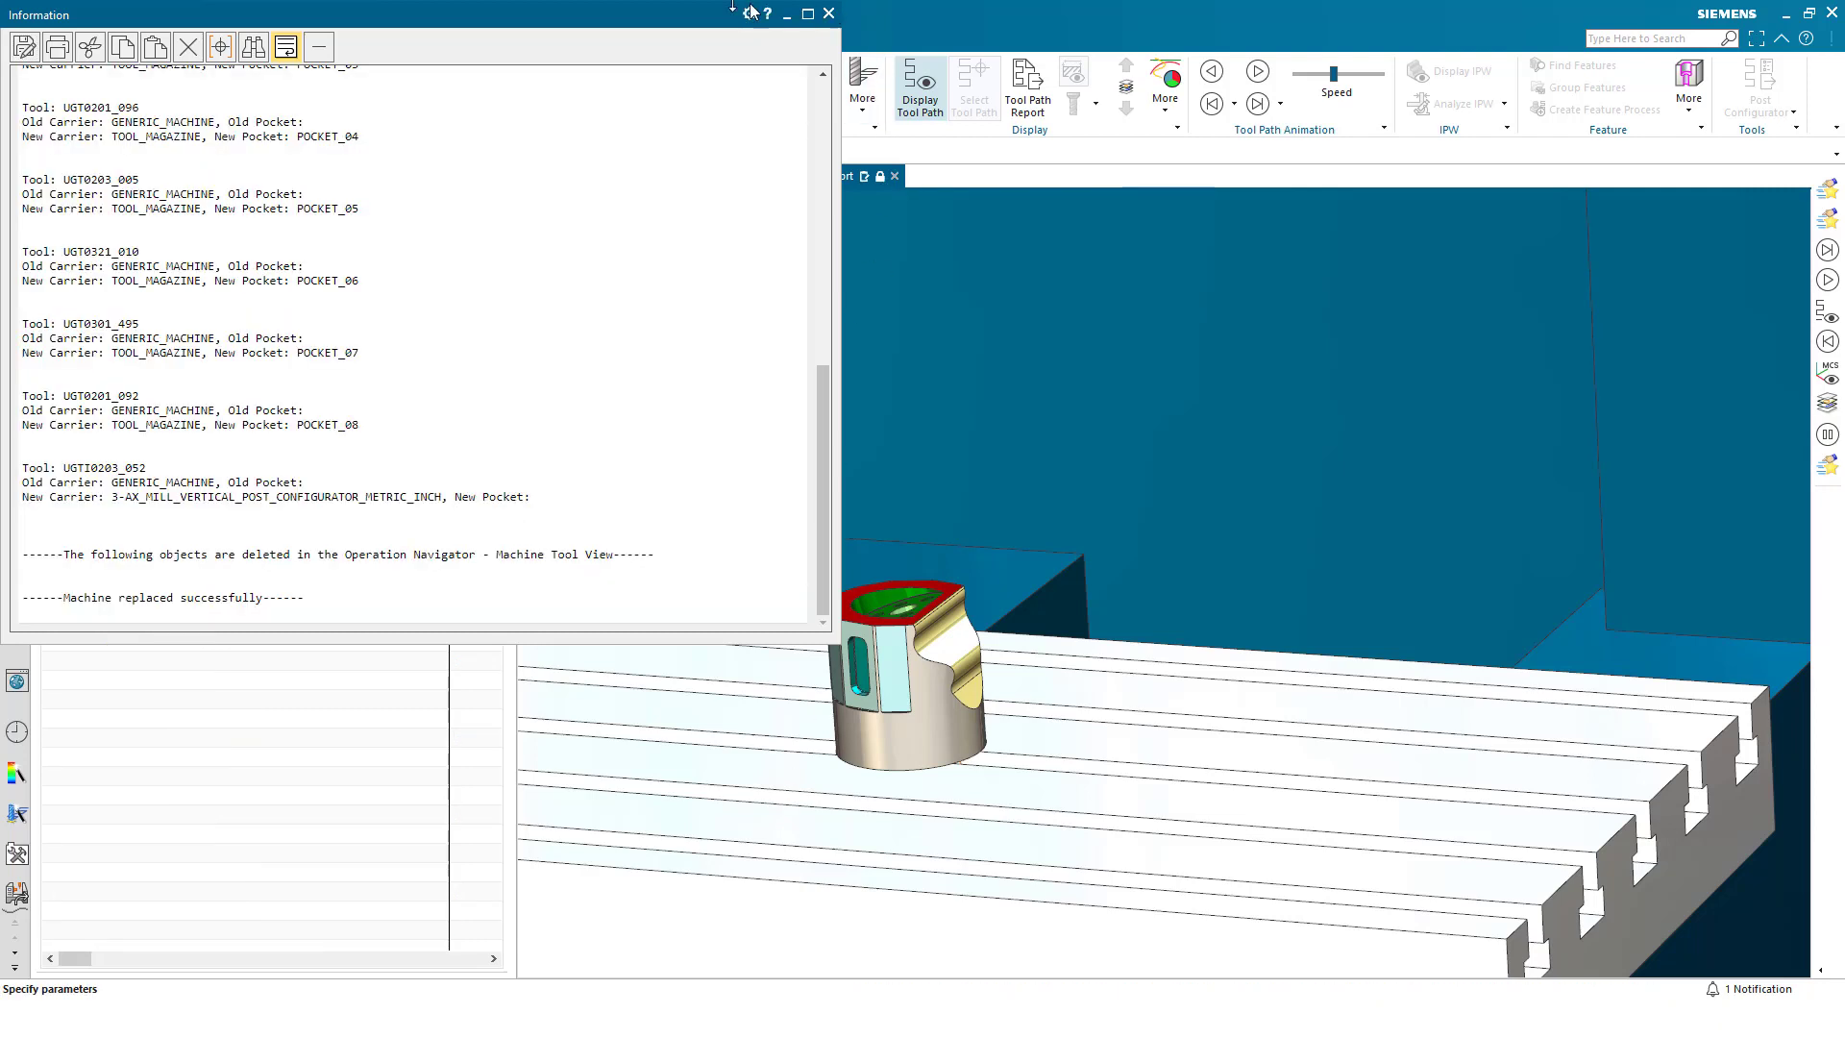
pyautogui.moveTo(706, 15); pyautogui.dragTo(545, 154)
pyautogui.click(667, 144)
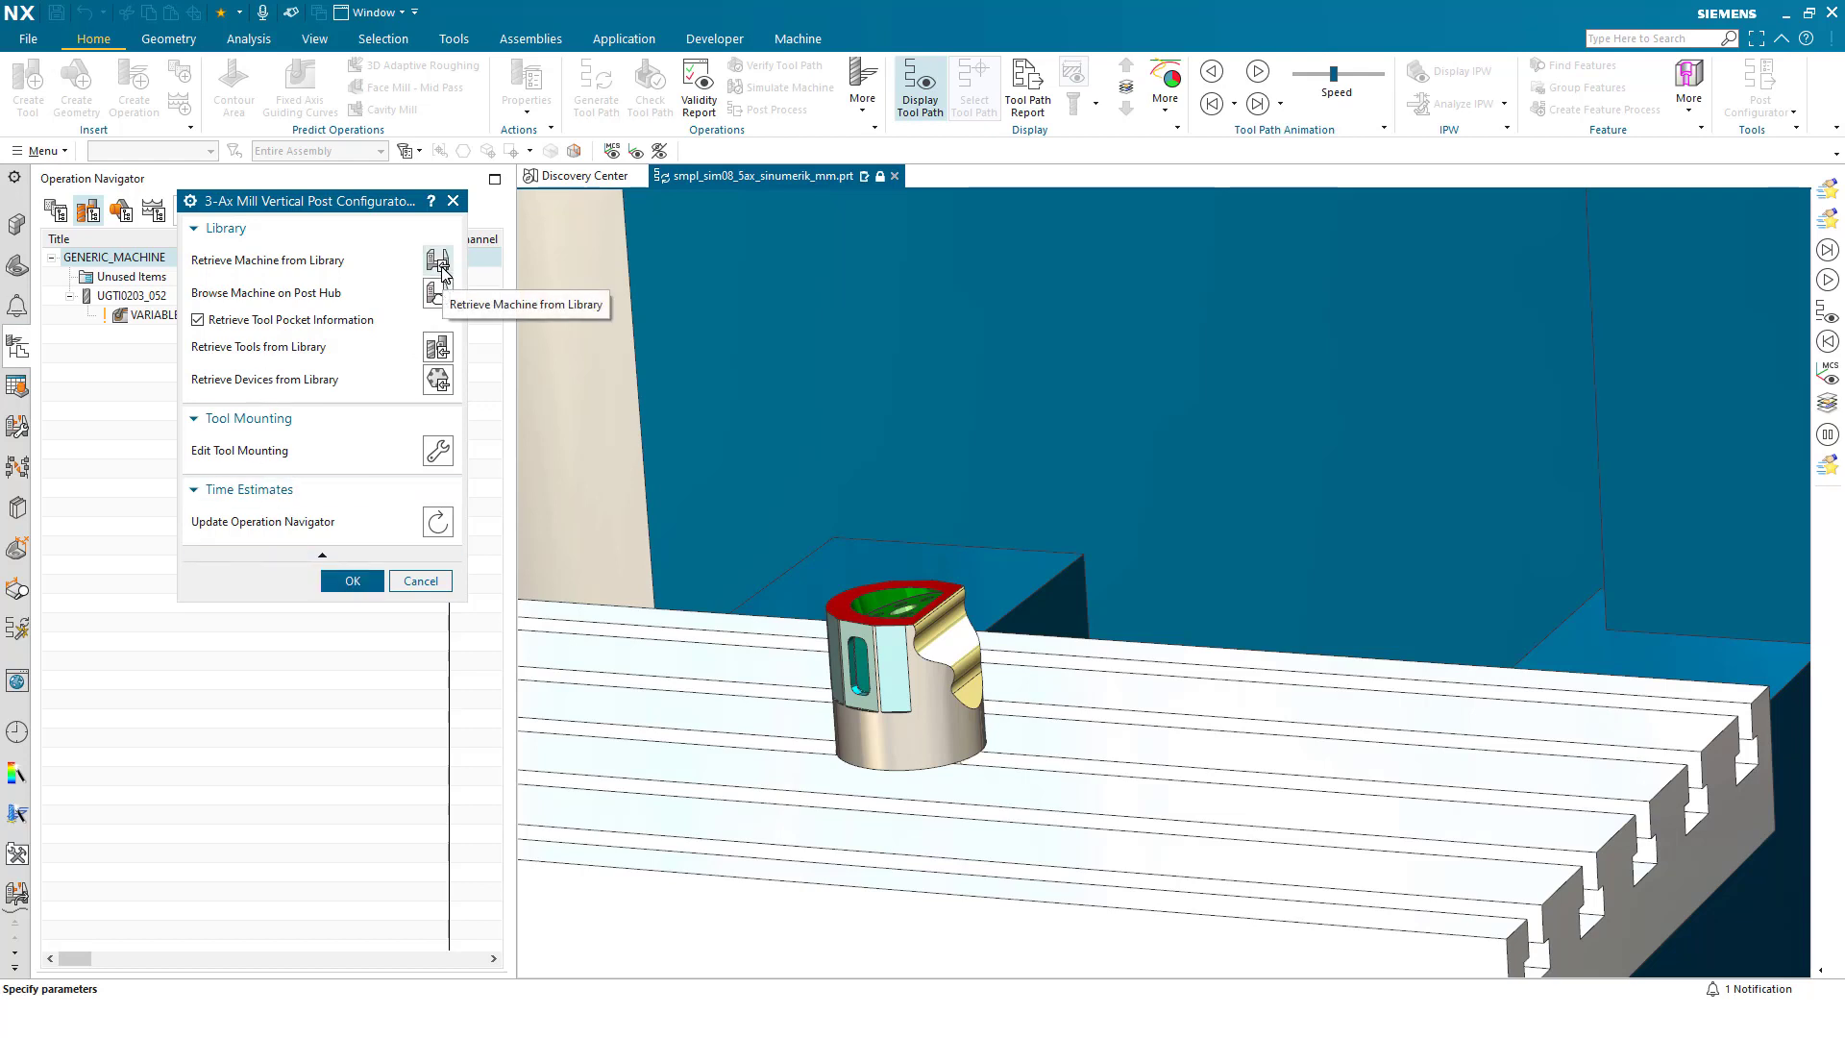
# Step: Cancel the machine settings and hide the datum coordinate systems in the assembly view
pyautogui.click(421, 580)
pyautogui.click(11, 236)
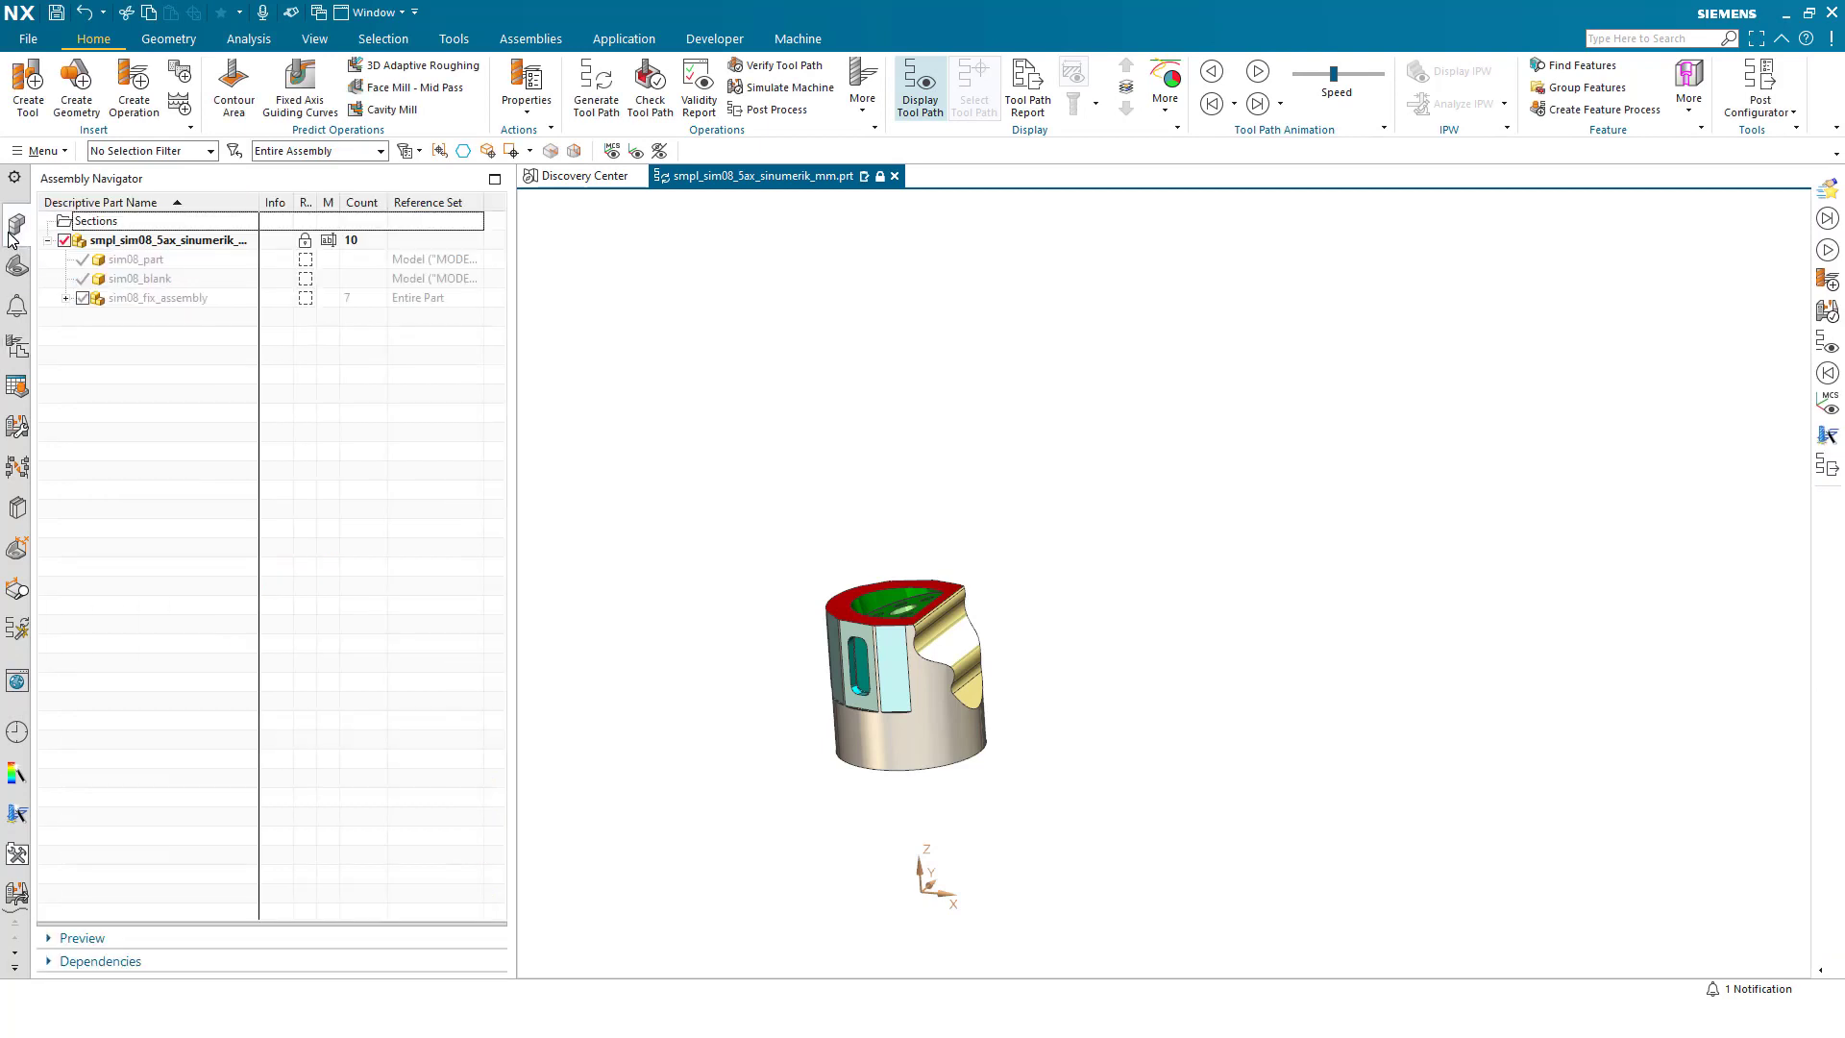
pyautogui.hotkey('ctrl', 'w')
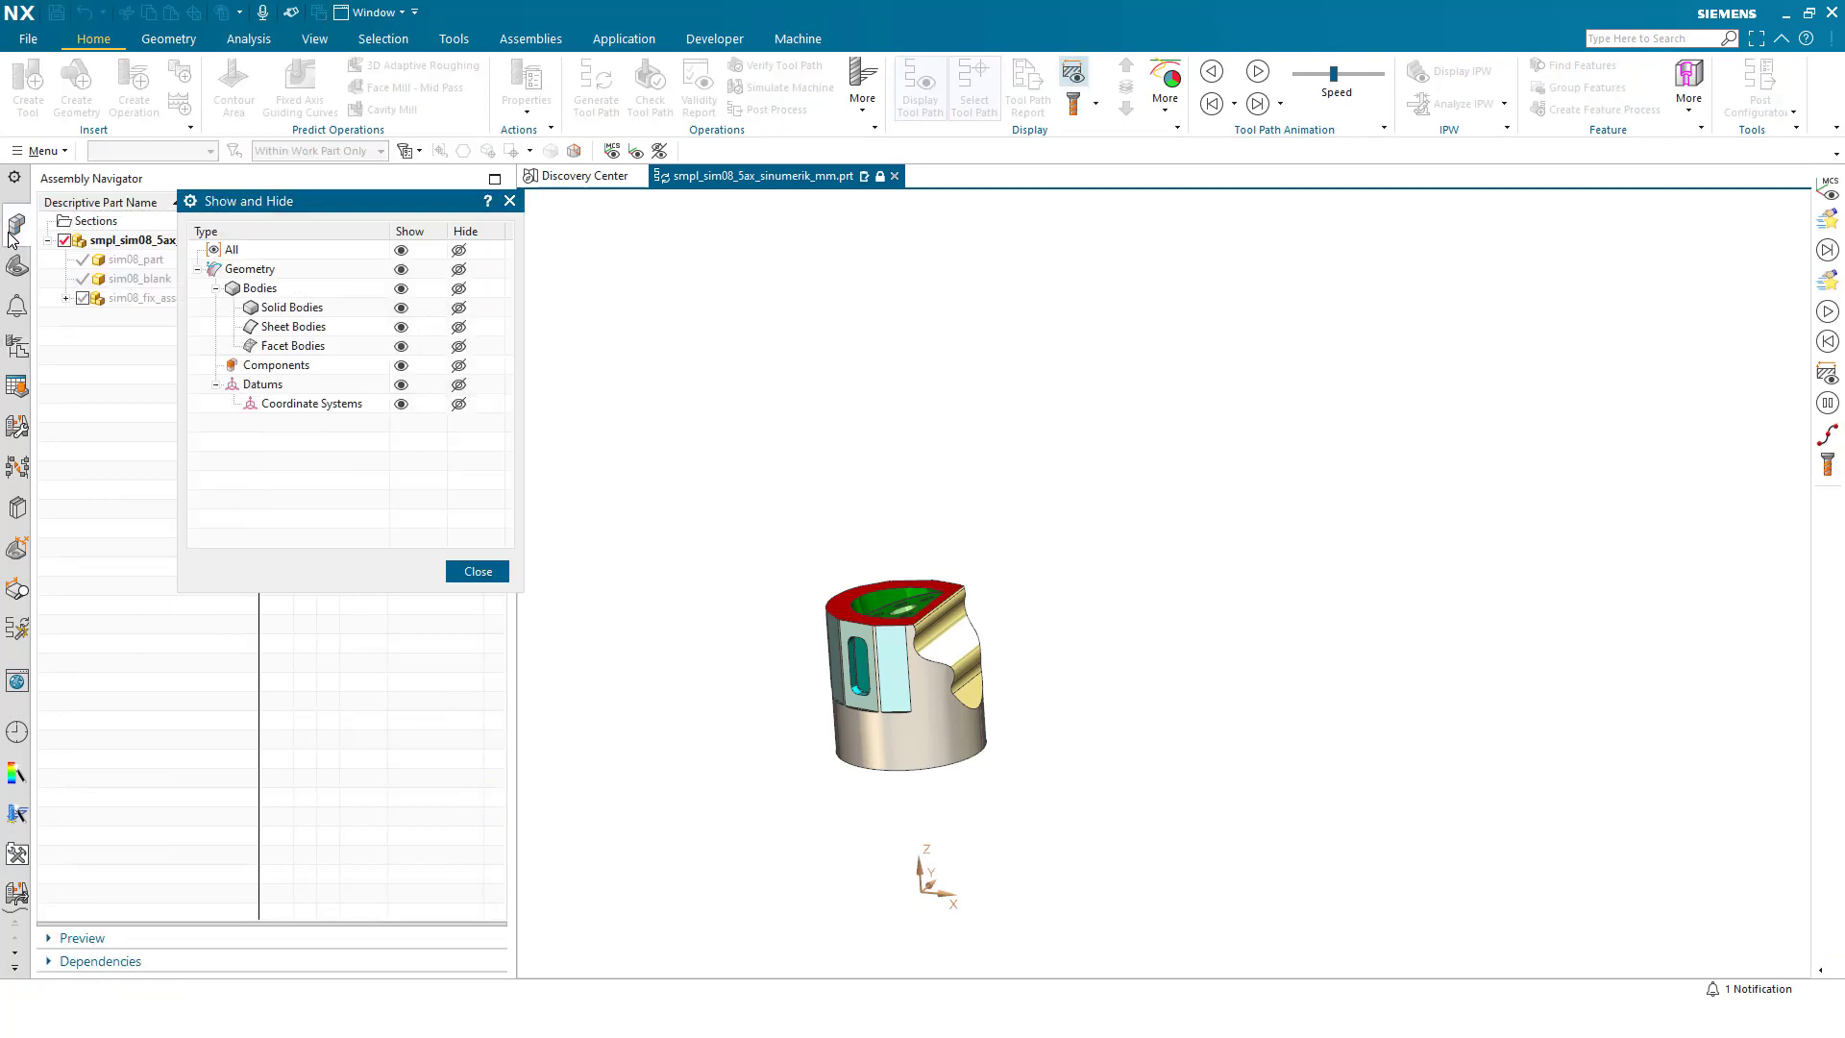
pyautogui.click(458, 384)
pyautogui.click(478, 572)
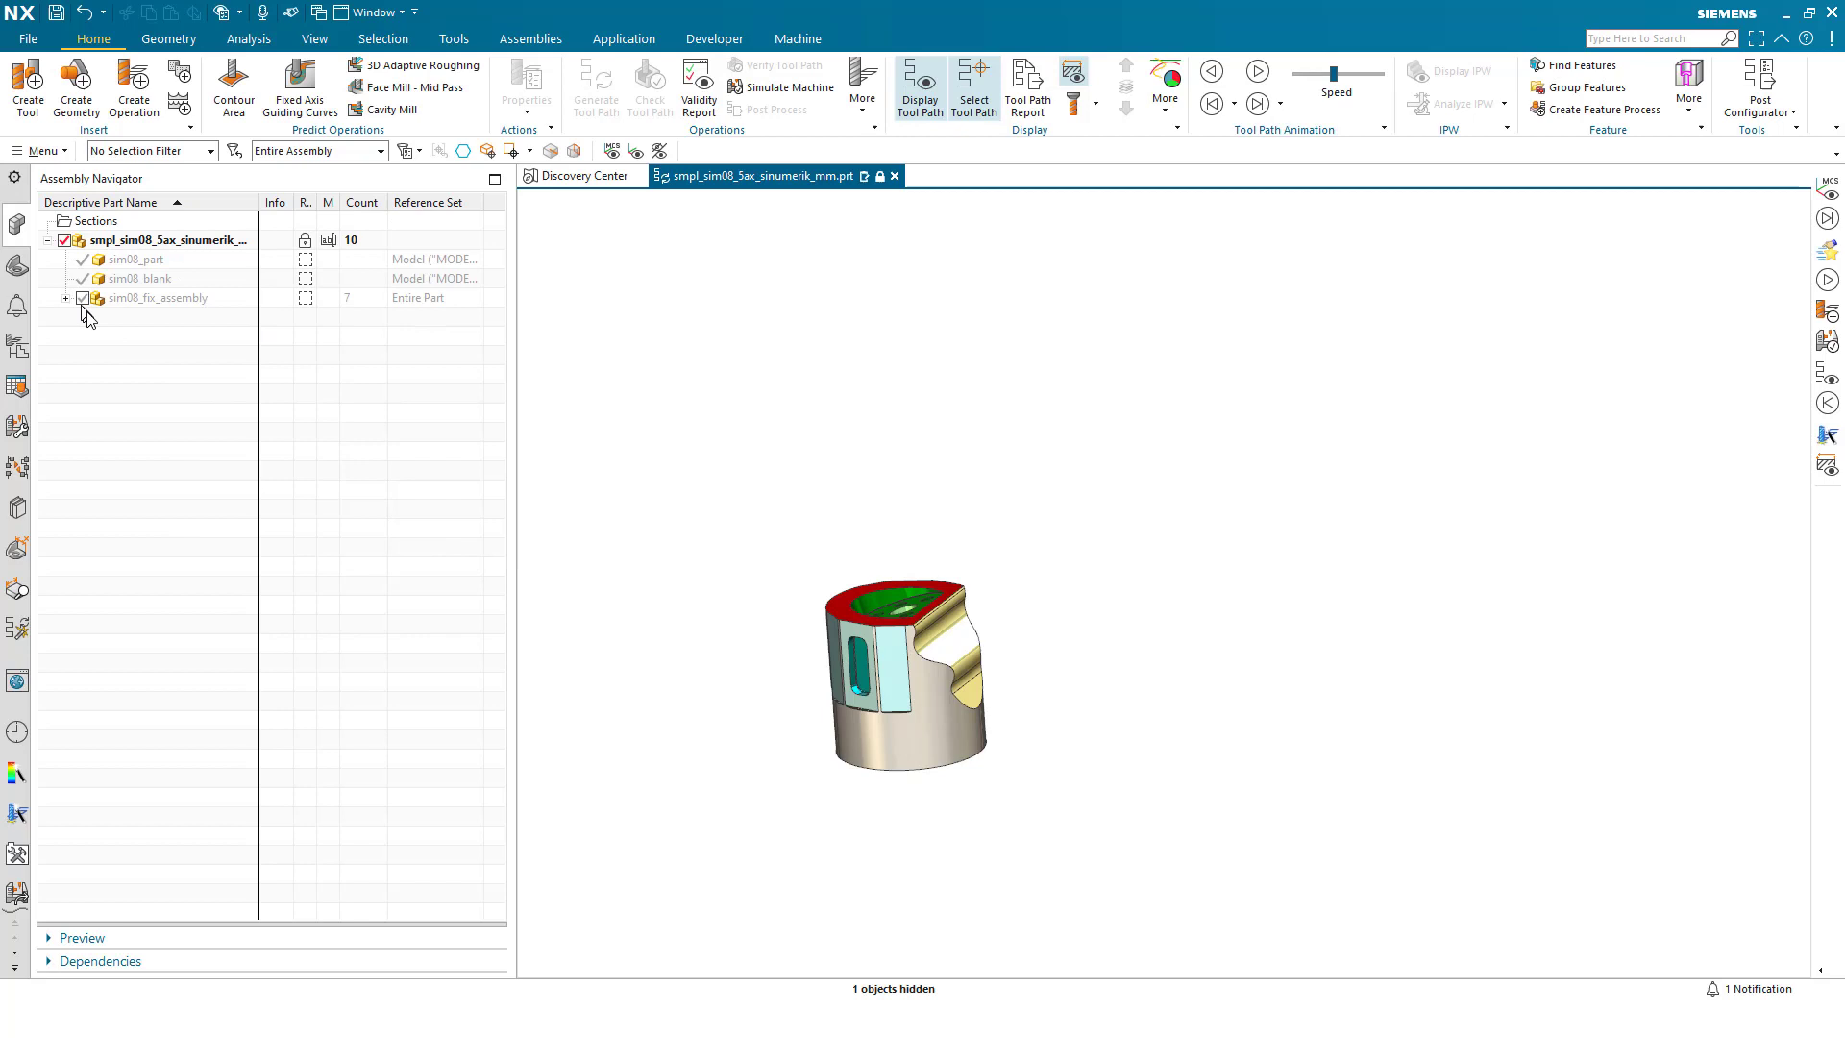
# Step: Show the sim08_fix_chuck_assy chuck and sim08_fix_plate1 base plate, then fit the view
pyautogui.click(65, 299)
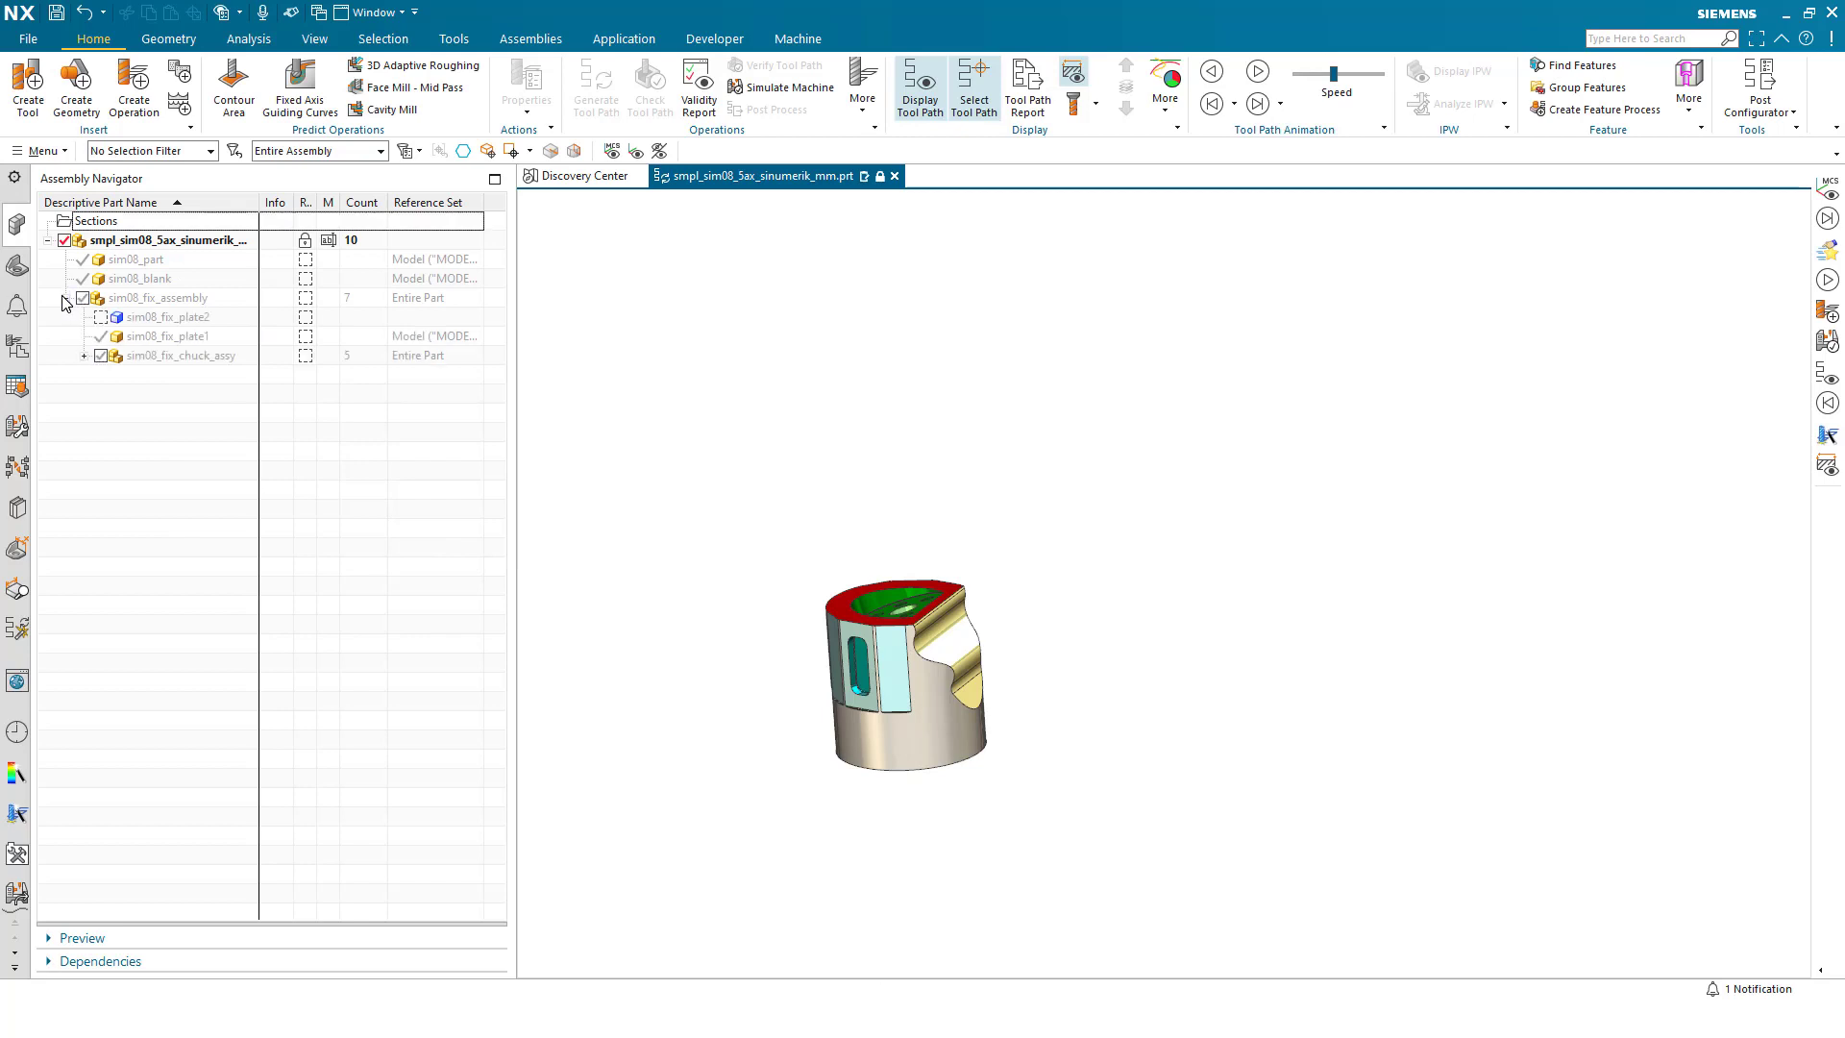
pyautogui.click(101, 356)
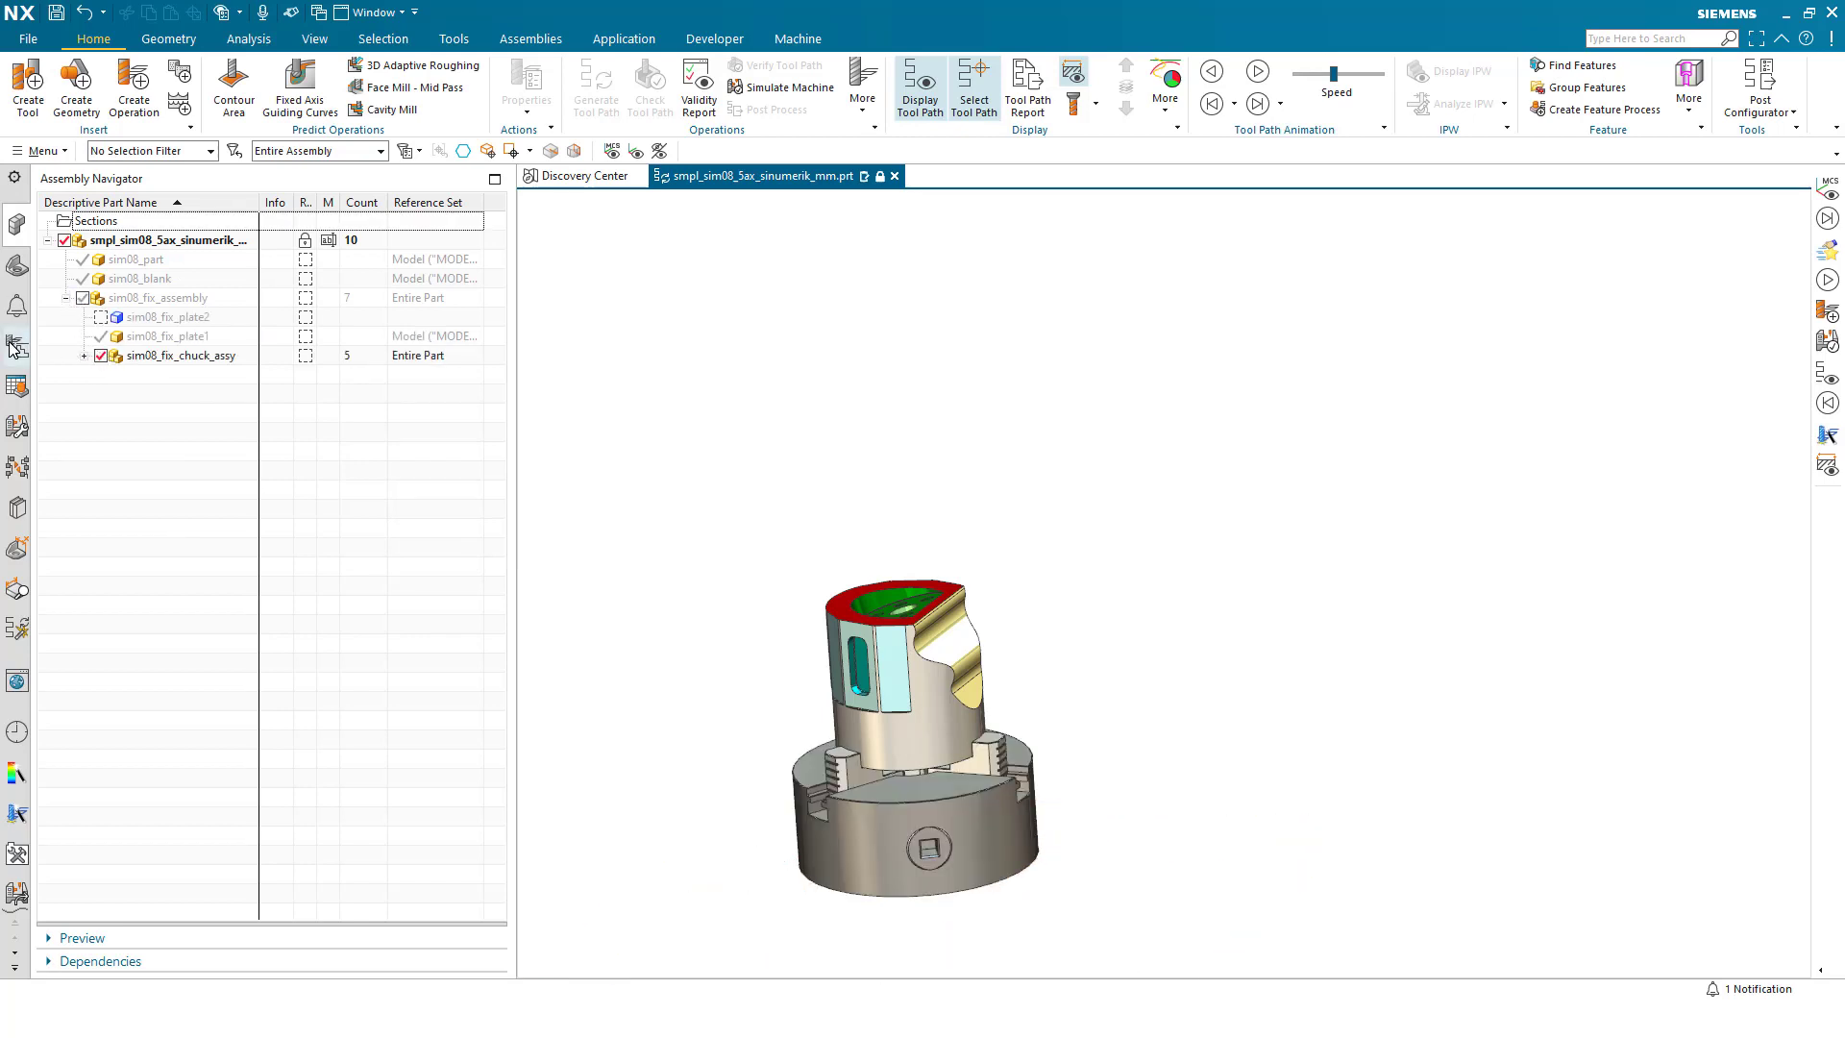
pyautogui.click(85, 357)
pyautogui.click(100, 336)
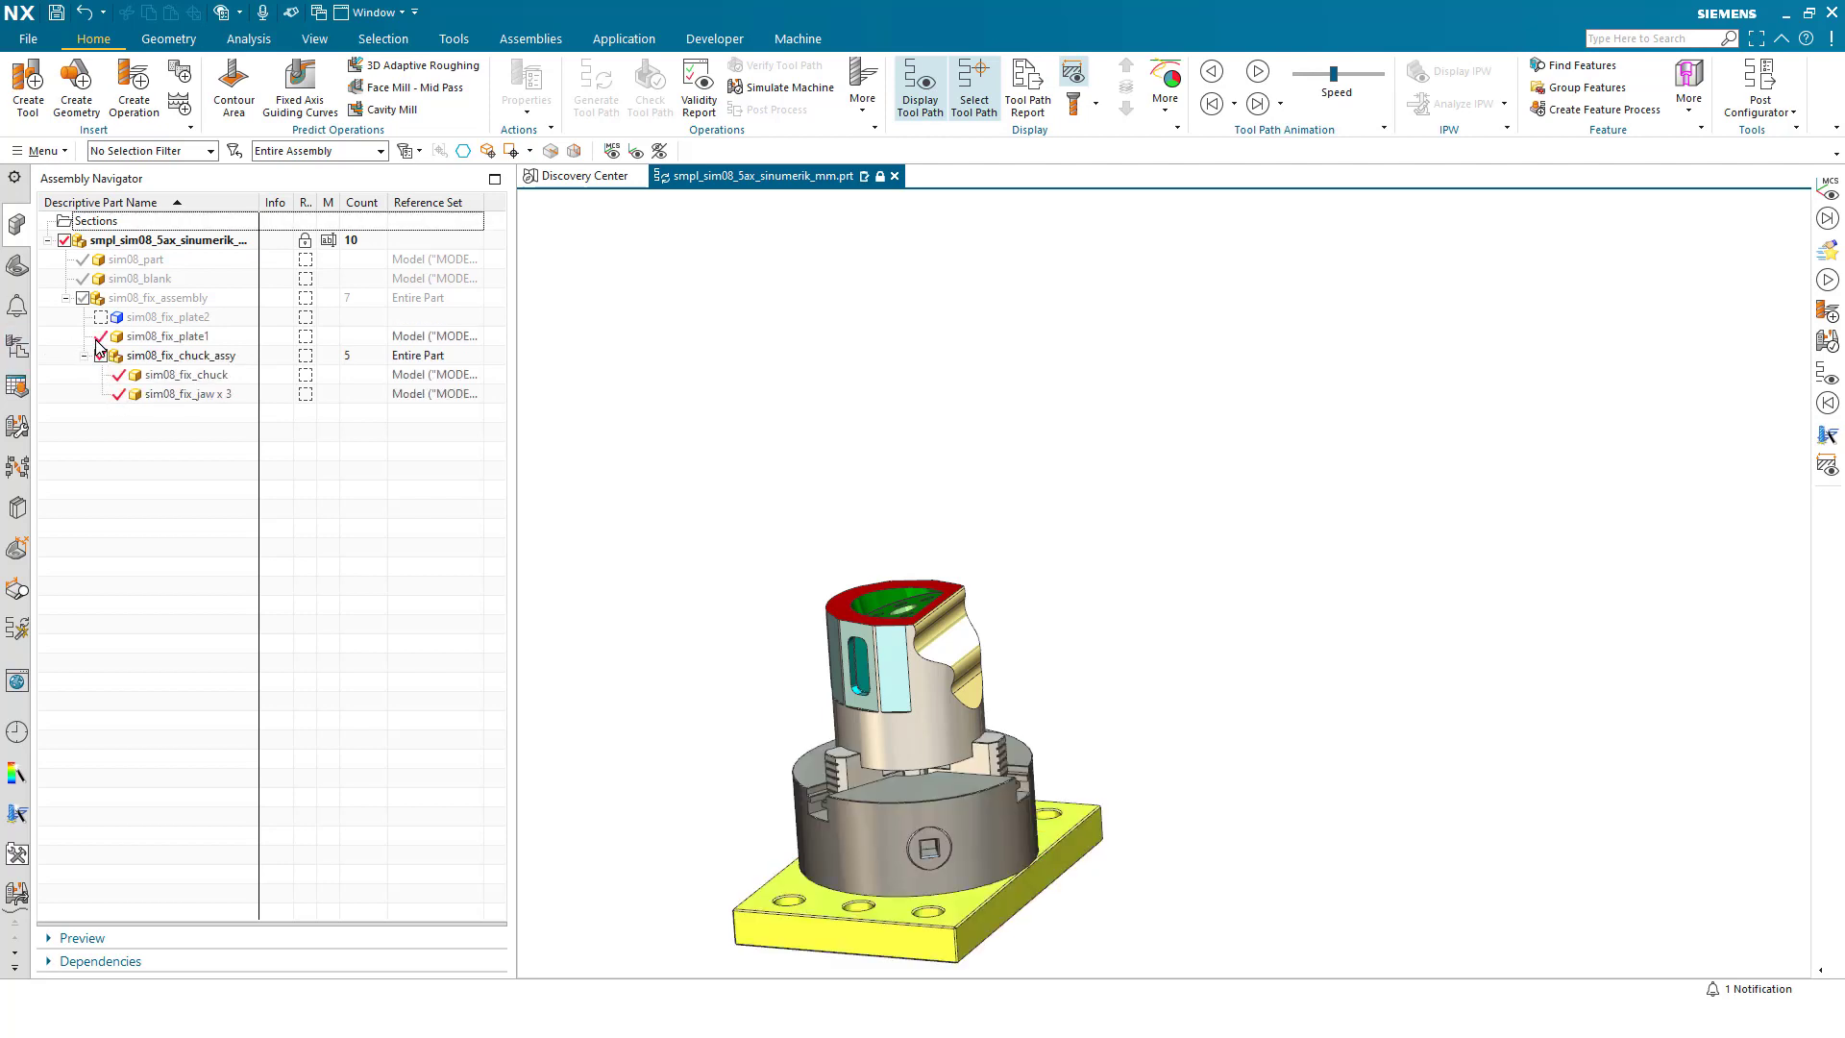
pyautogui.hotkey('ctrl', 'f')
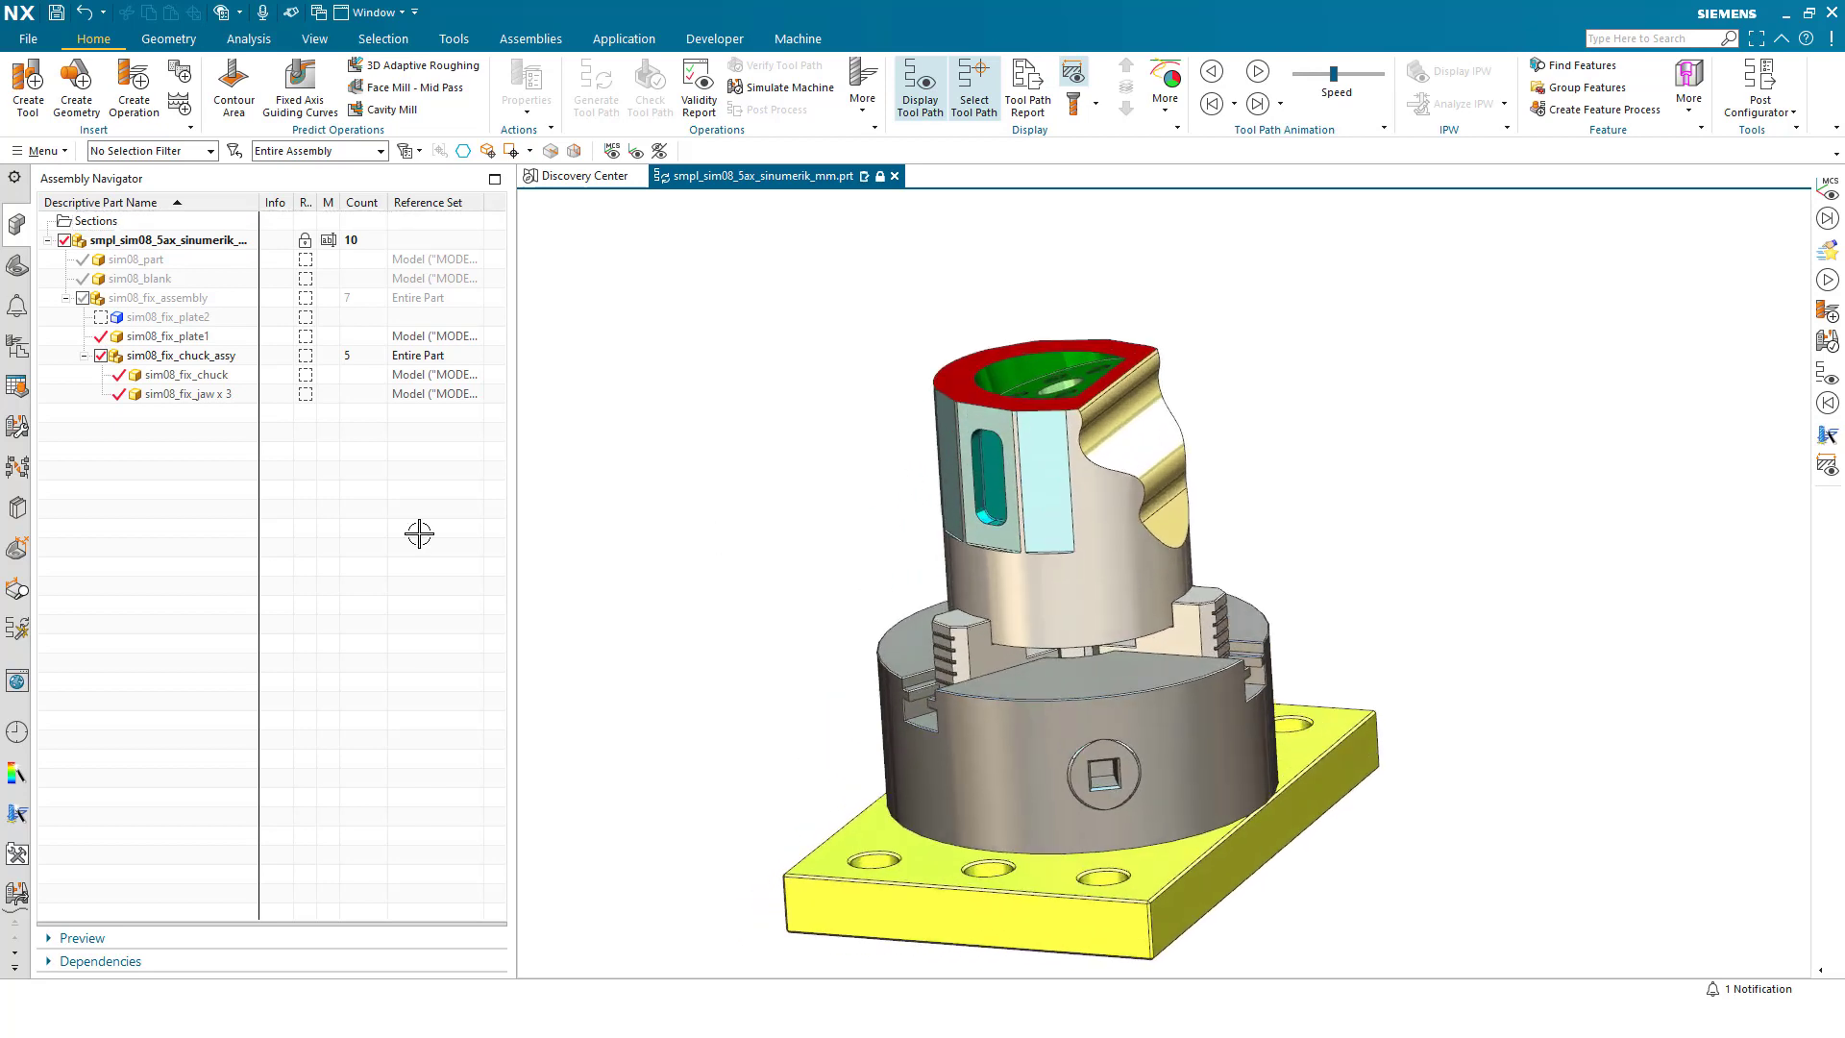
pyautogui.click(17, 343)
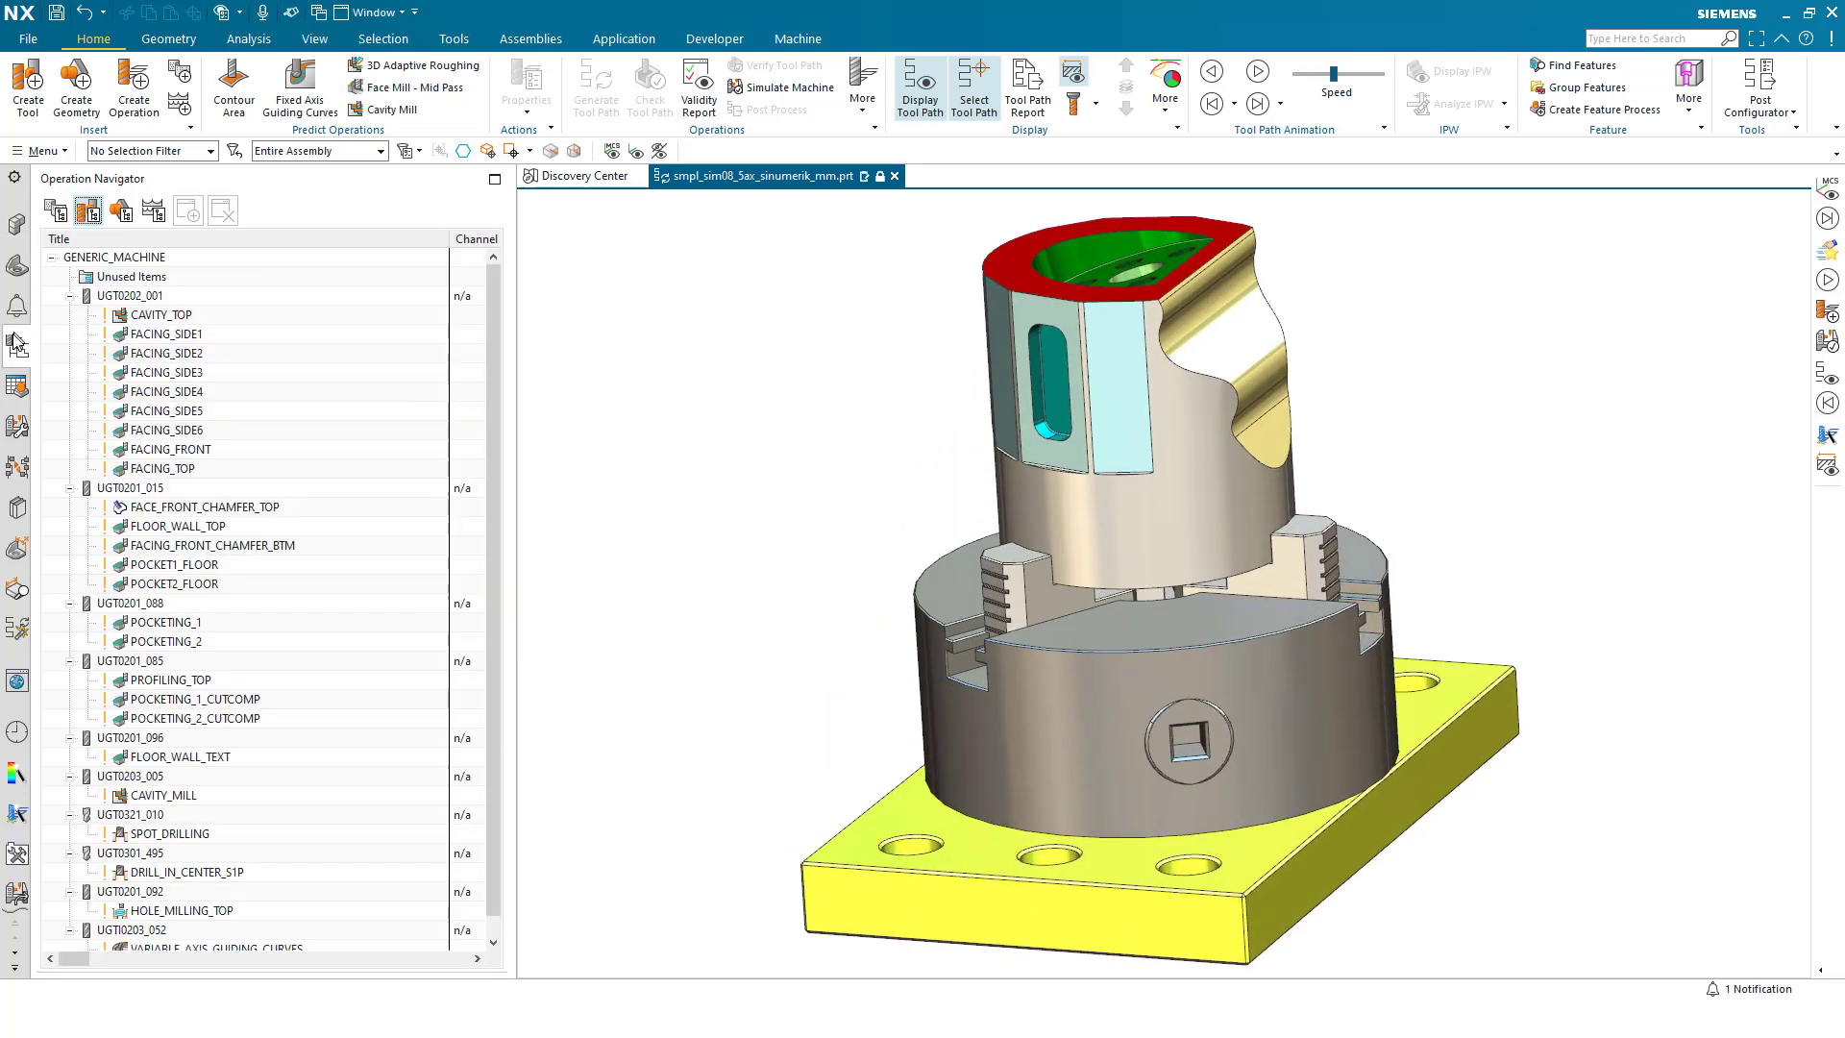
# Step: Retrieve a sim08_mill_5ax machine from the MILL class of the machine library
pyautogui.doubleClick(110, 257)
pyautogui.click(450, 254)
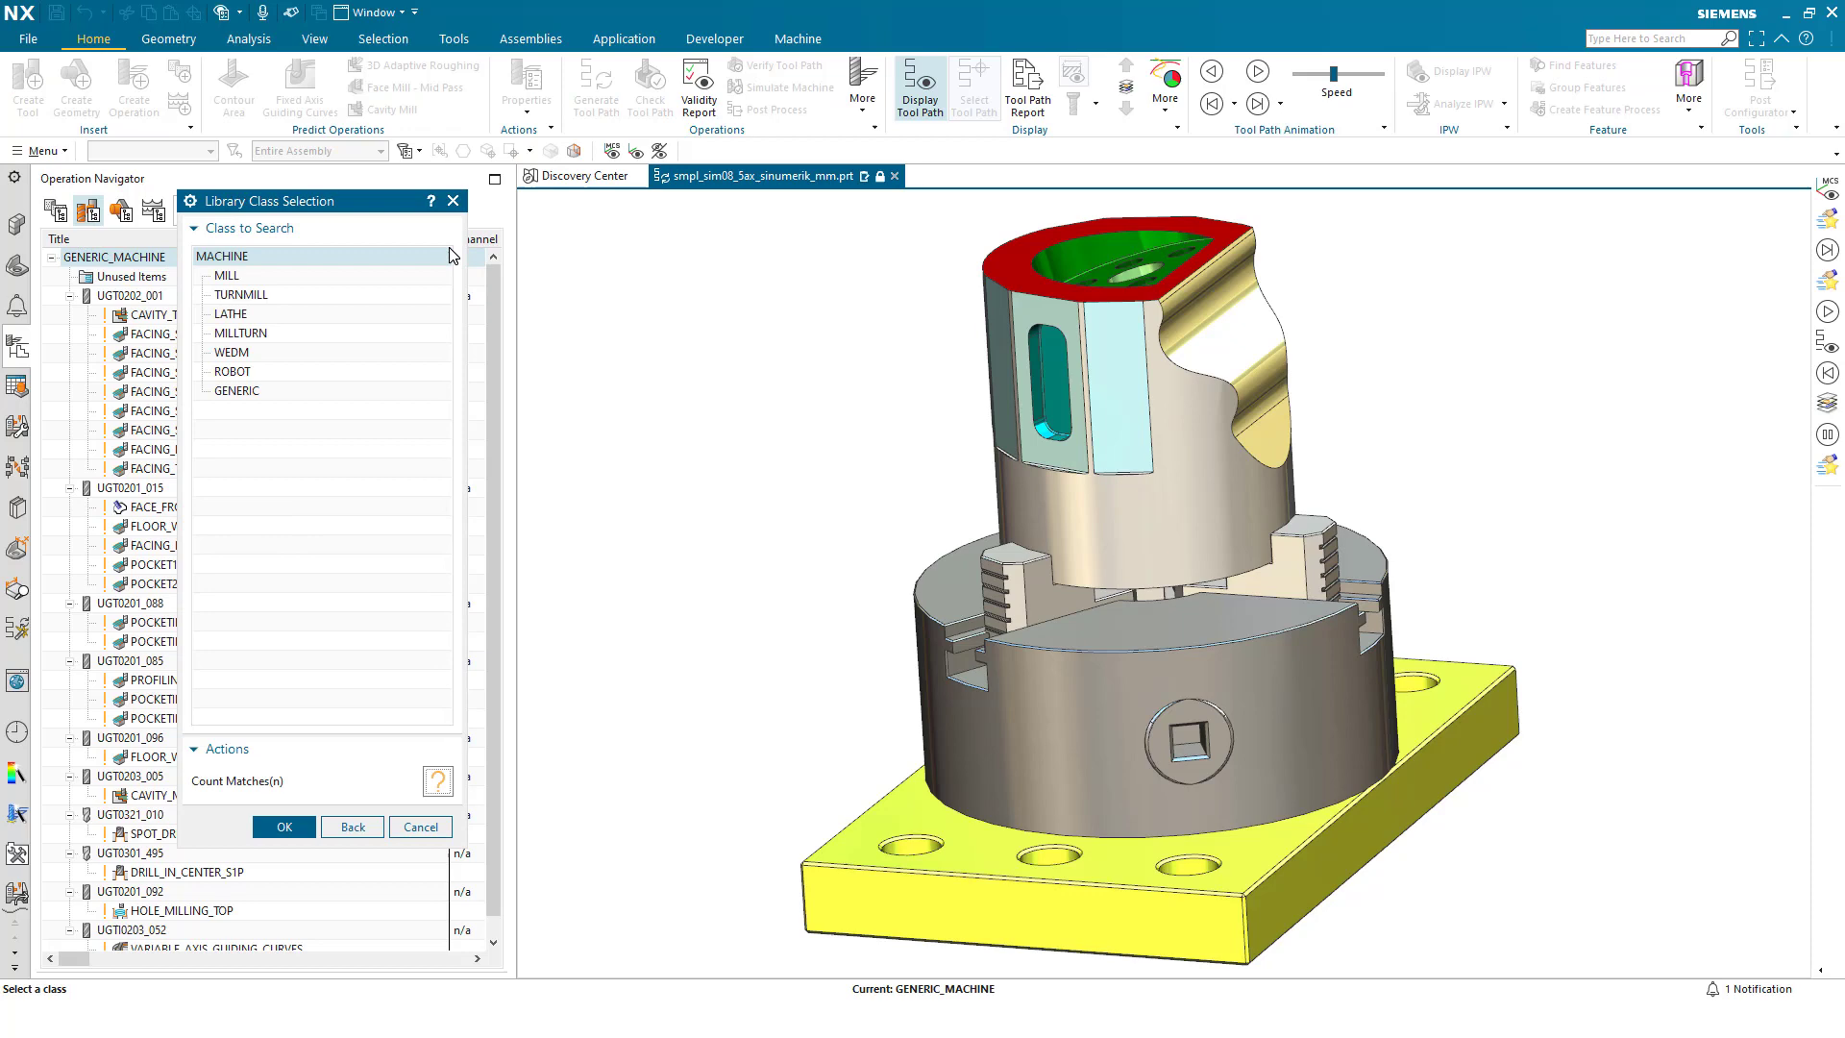
pyautogui.doubleClick(269, 276)
pyautogui.scroll(-6, 298, 492)
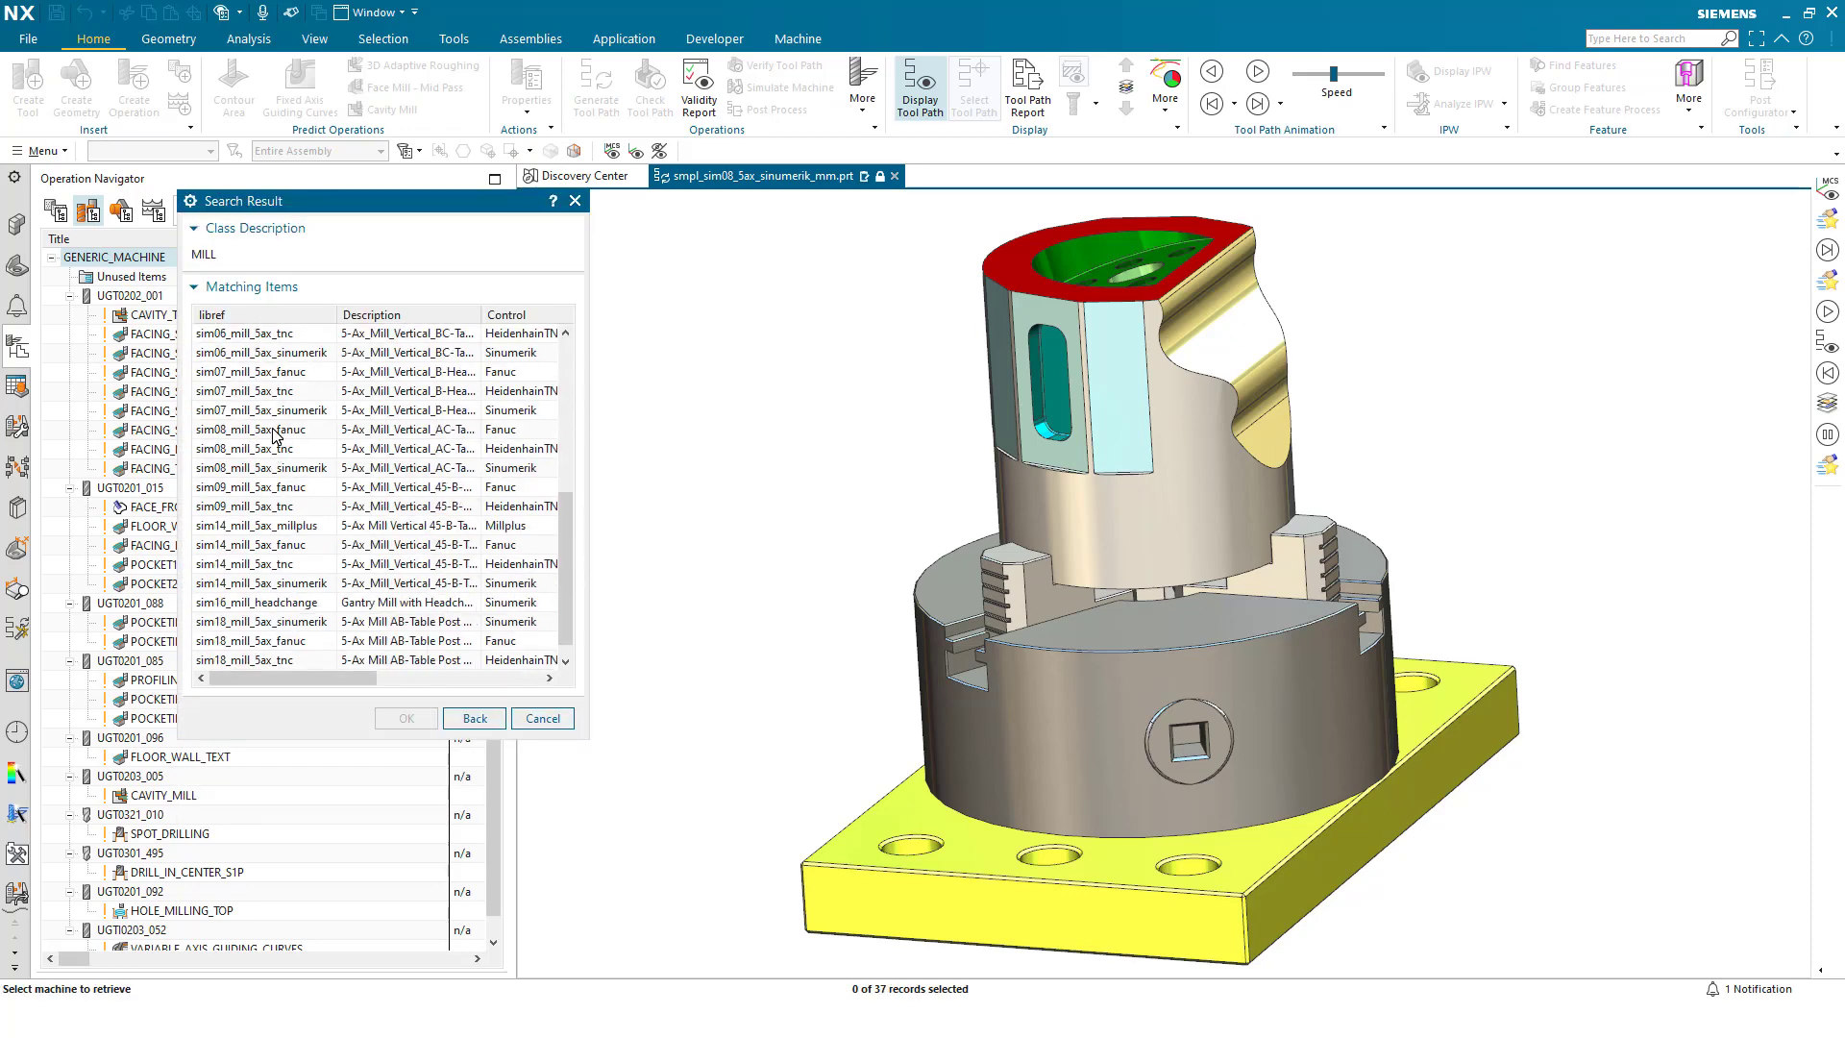
pyautogui.click(277, 449)
pyautogui.click(406, 719)
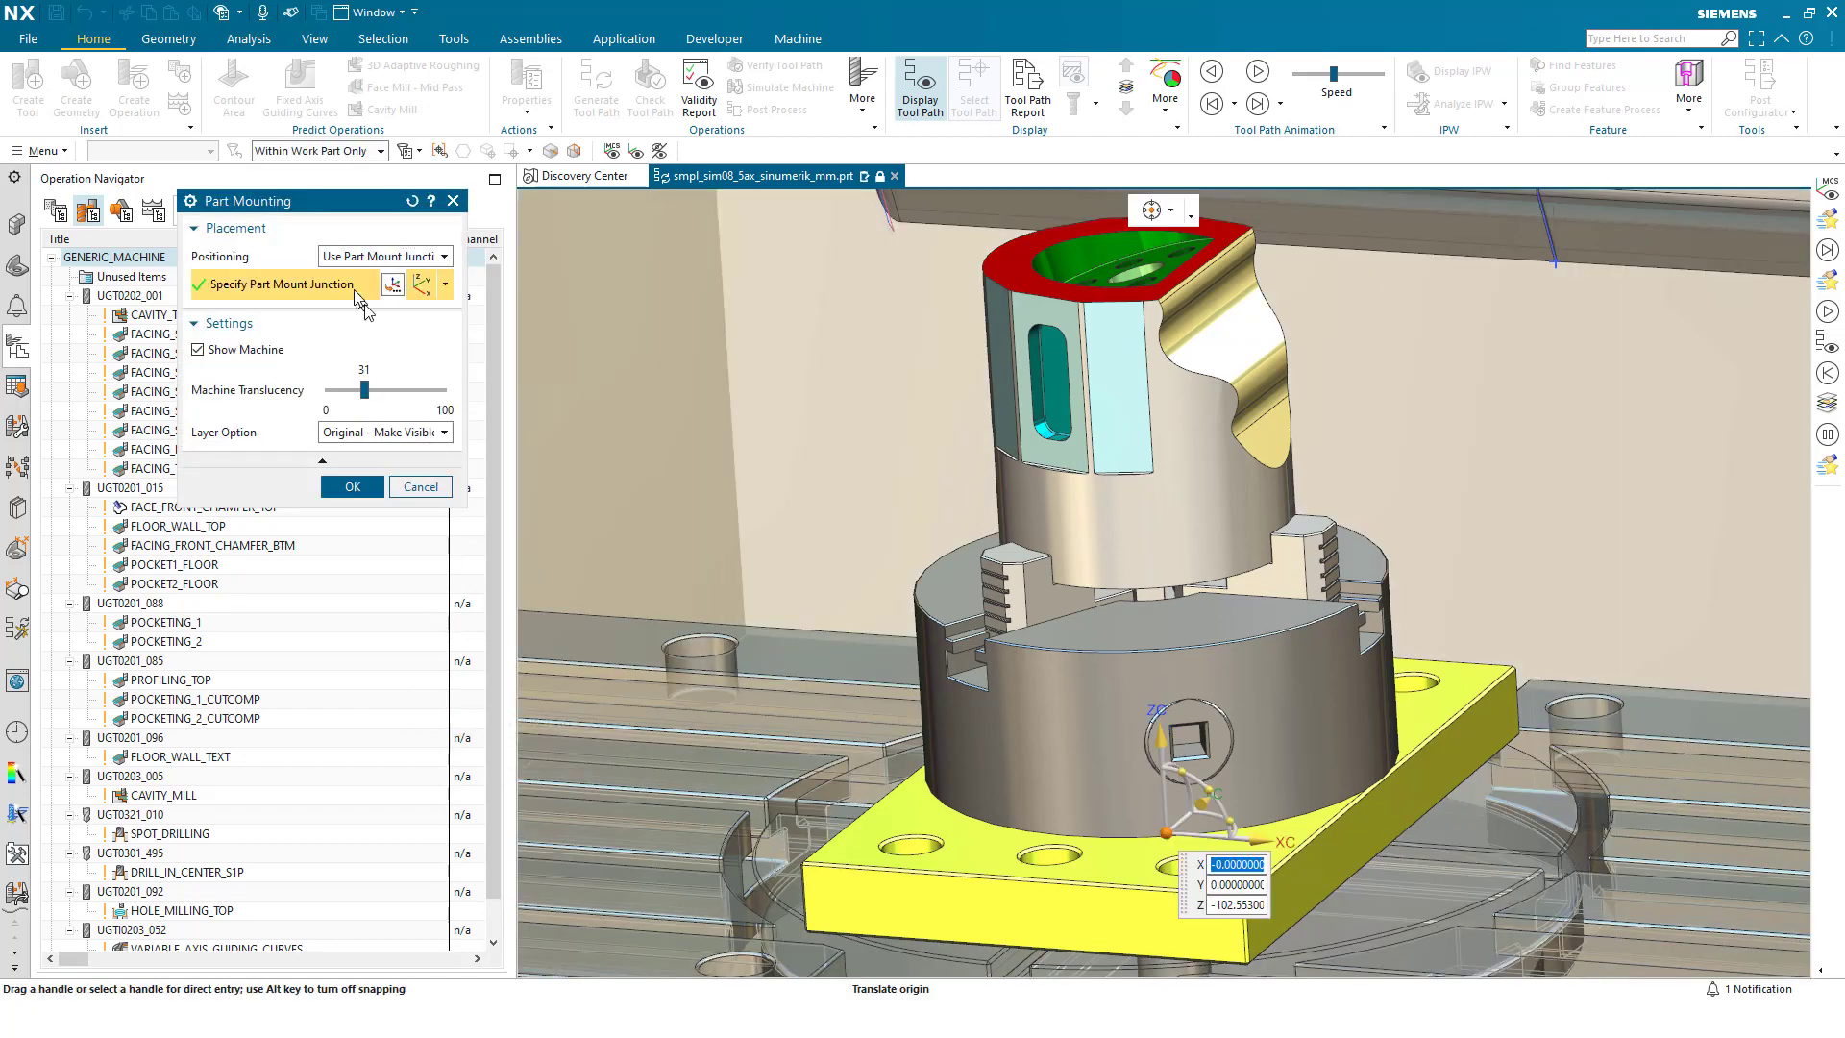
# Step: Choose Position Part on Machine and raise the part along Z above the table
pyautogui.click(382, 256)
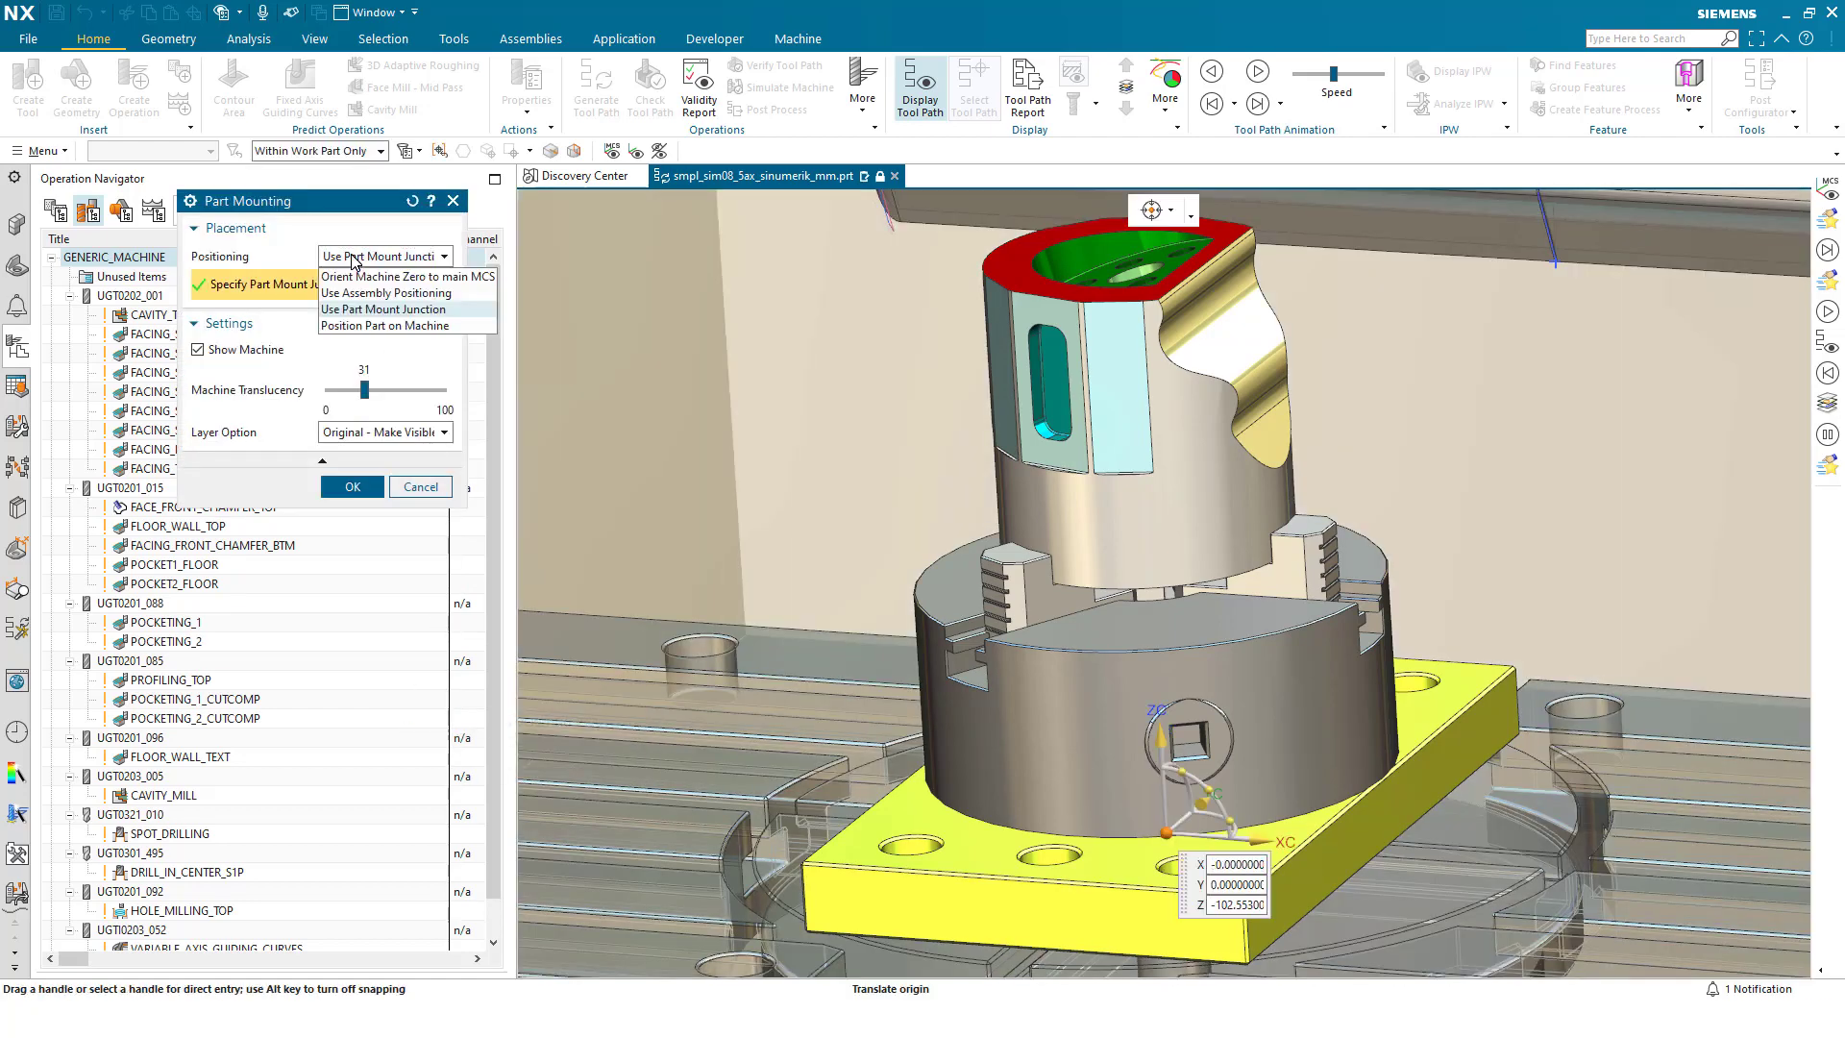
pyautogui.click(361, 327)
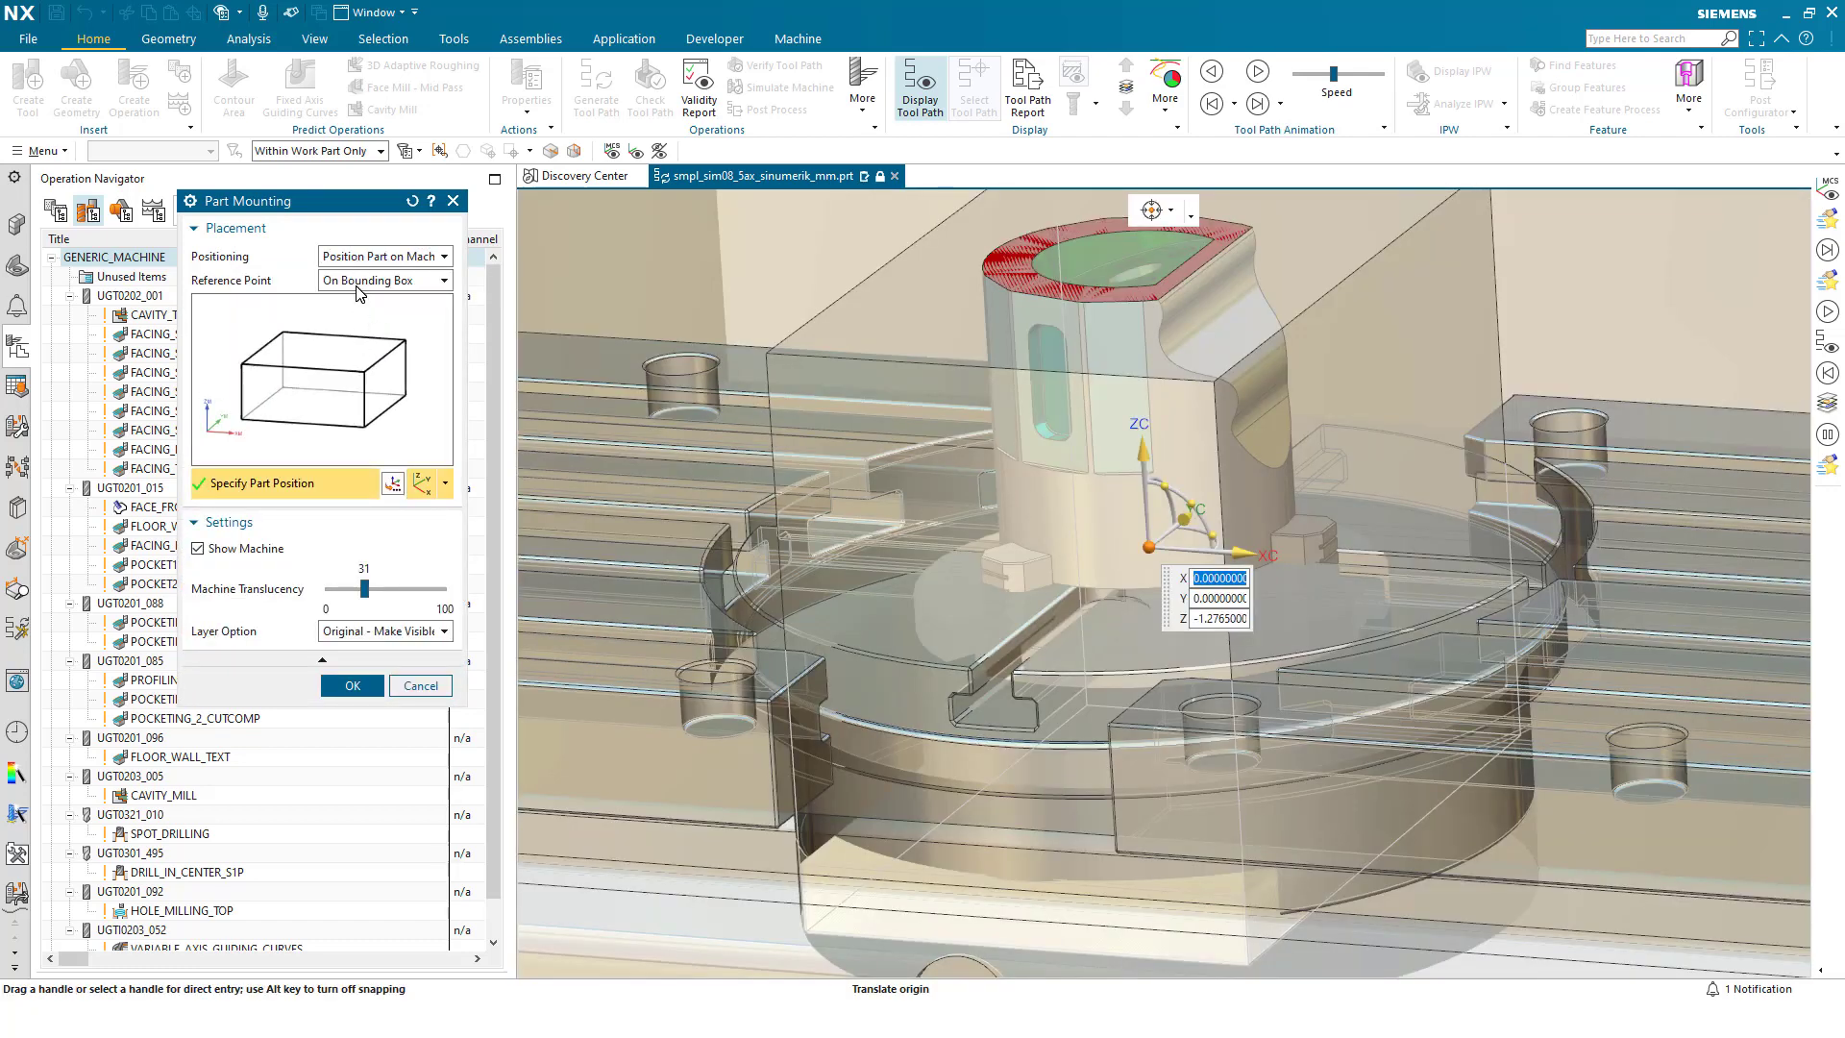
pyautogui.moveTo(1143, 450); pyautogui.dragTo(1091, 176)
pyautogui.scroll(-5, 1091, 176)
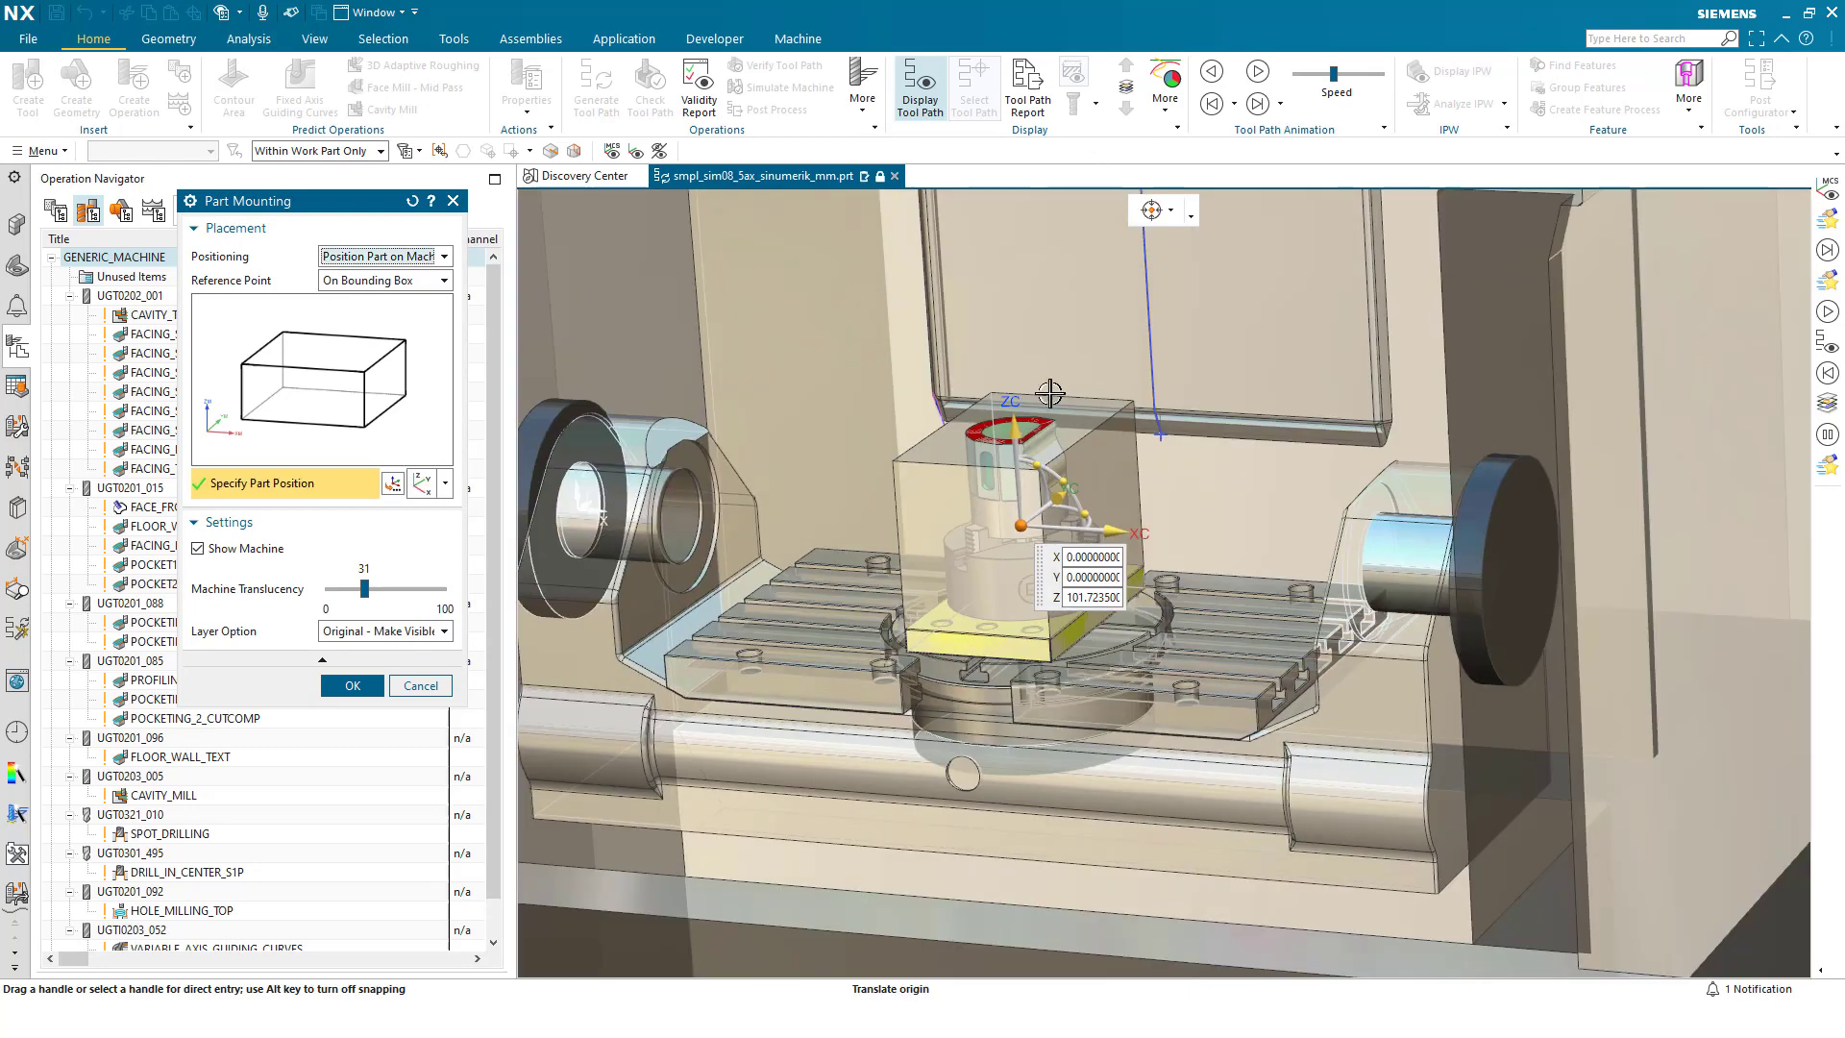
pyautogui.moveTo(999, 411); pyautogui.dragTo(1005, 370)
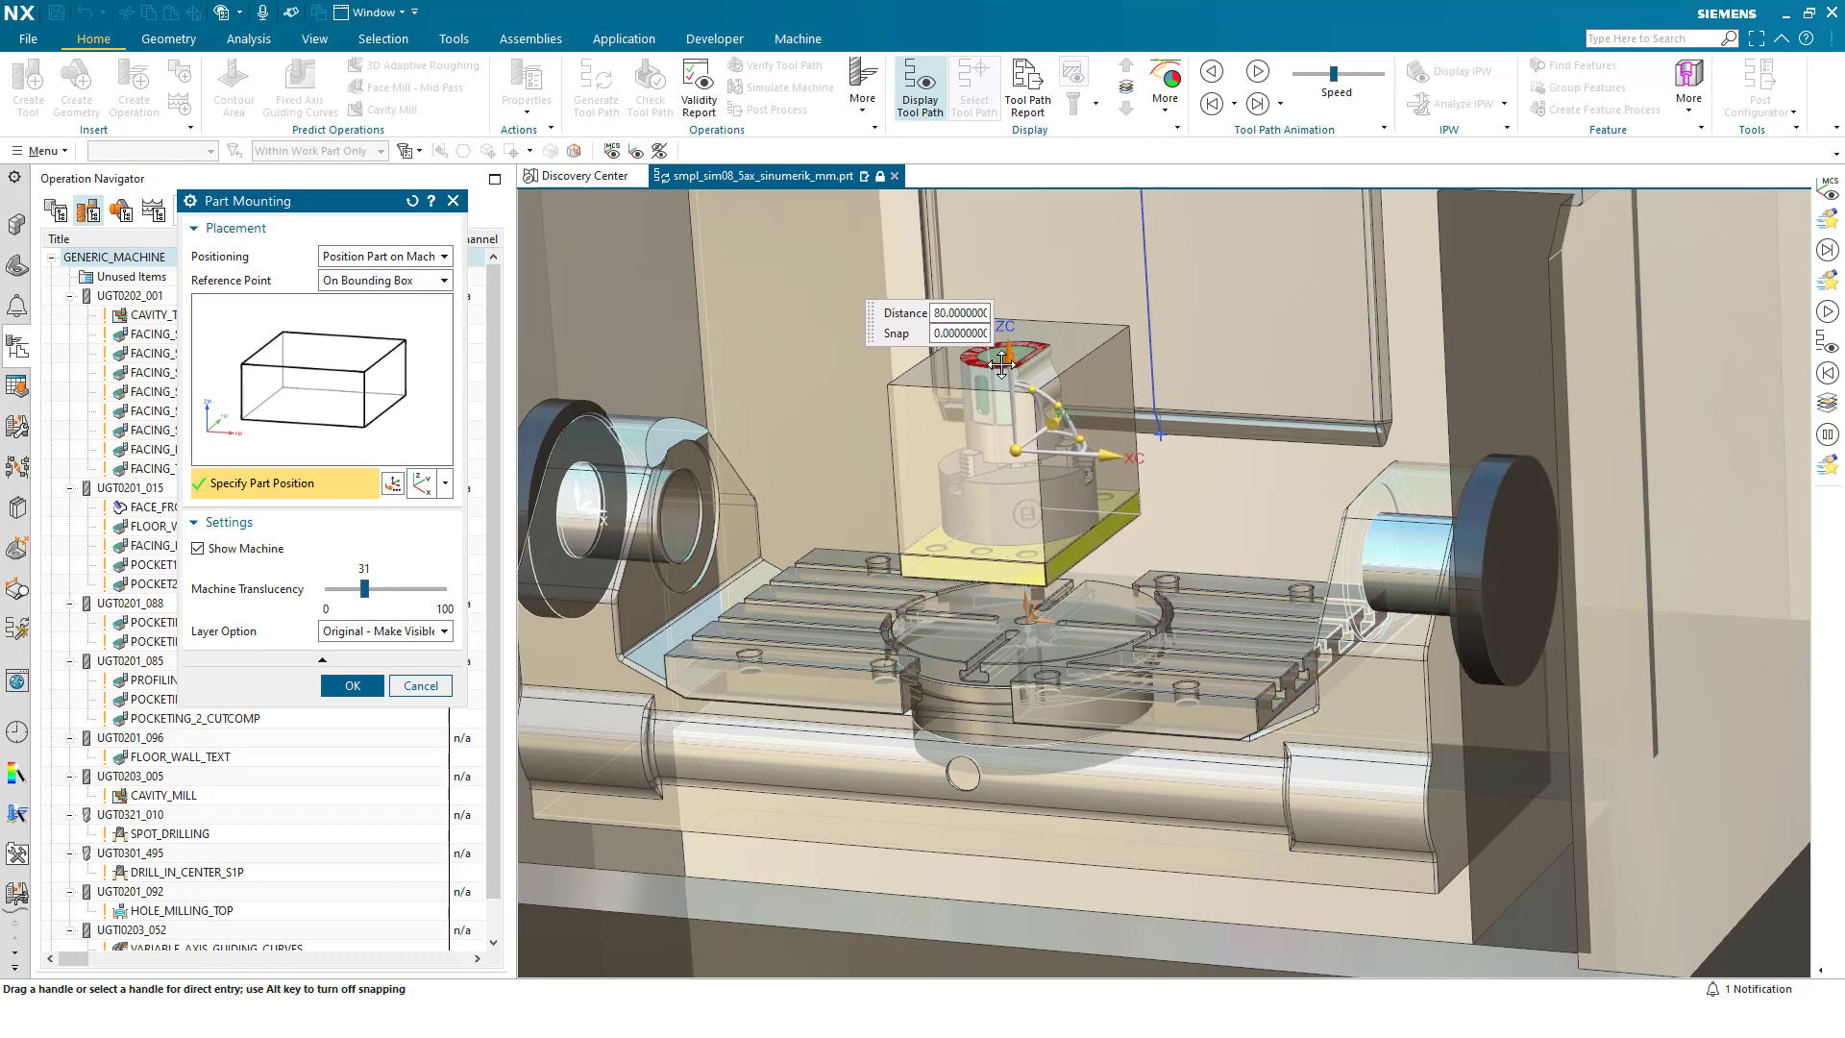
# Step: Snap the bounding-box bottom centre to the rotary table centre using Entire Assembly scope, rotated -40° about Z
pyautogui.click(321, 413)
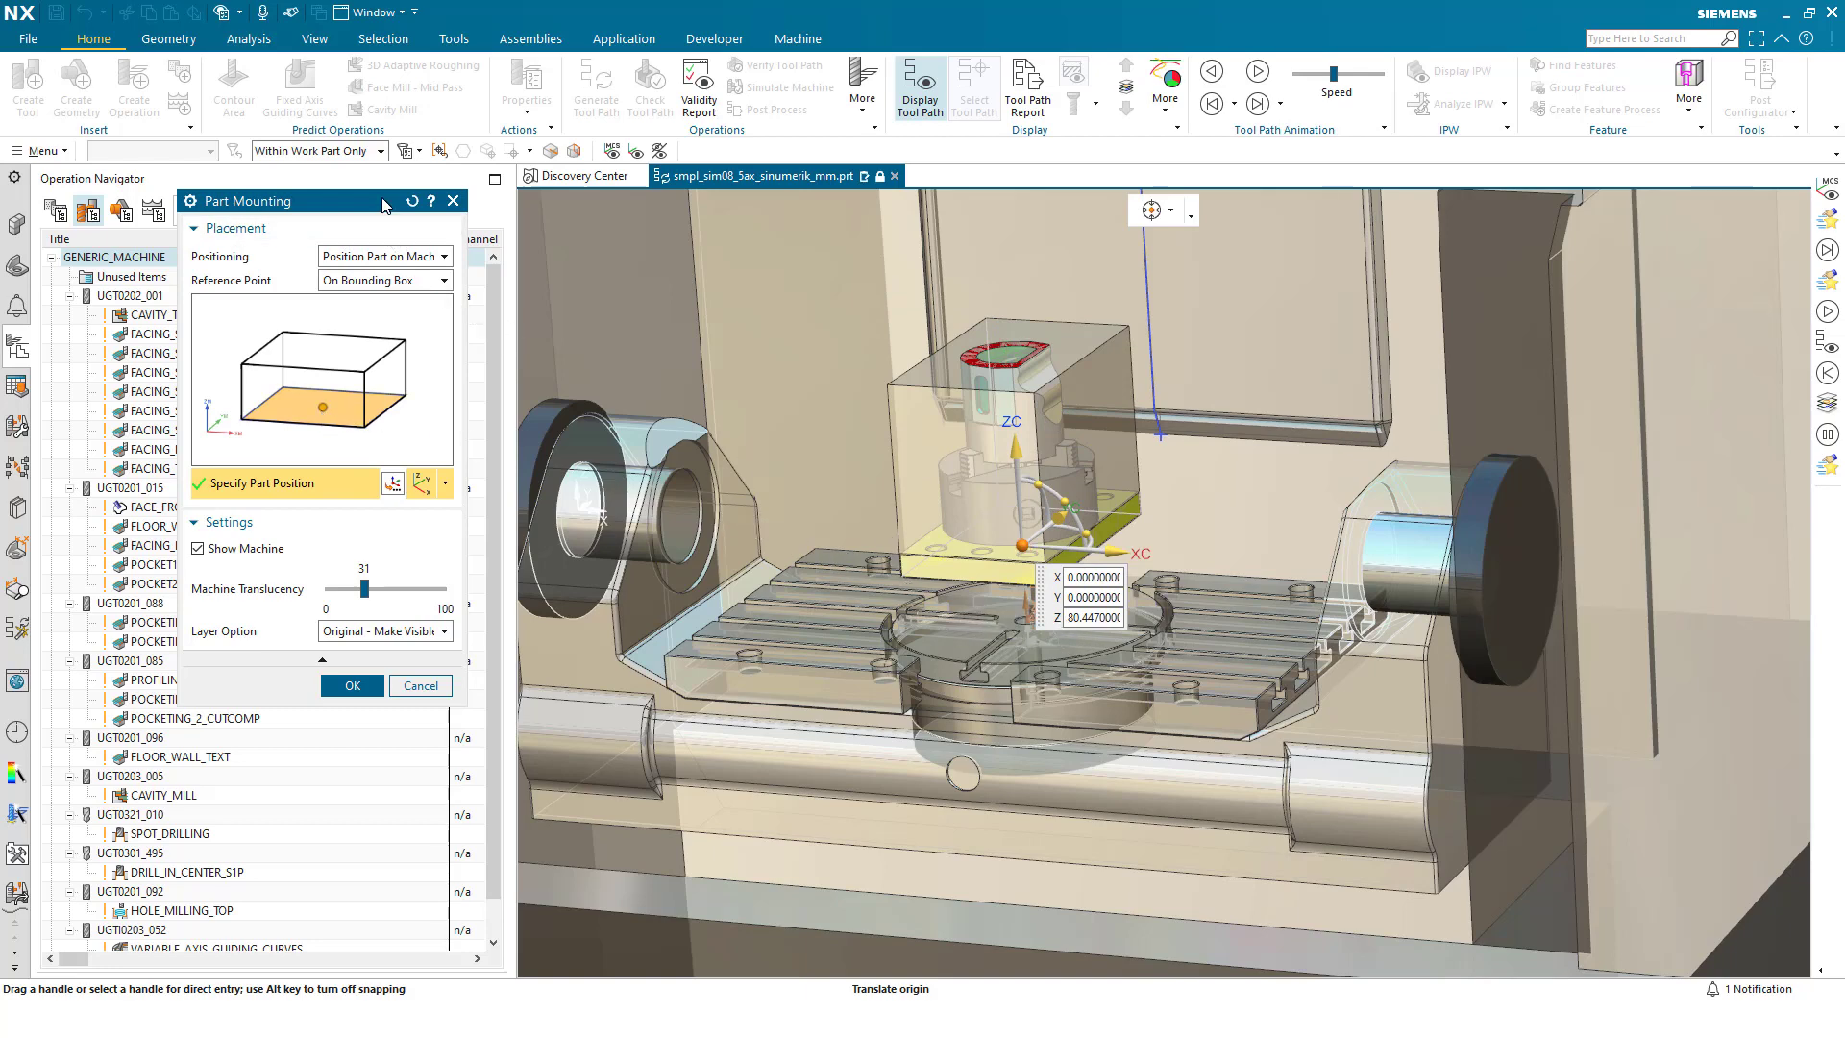
pyautogui.click(381, 151)
pyautogui.click(370, 173)
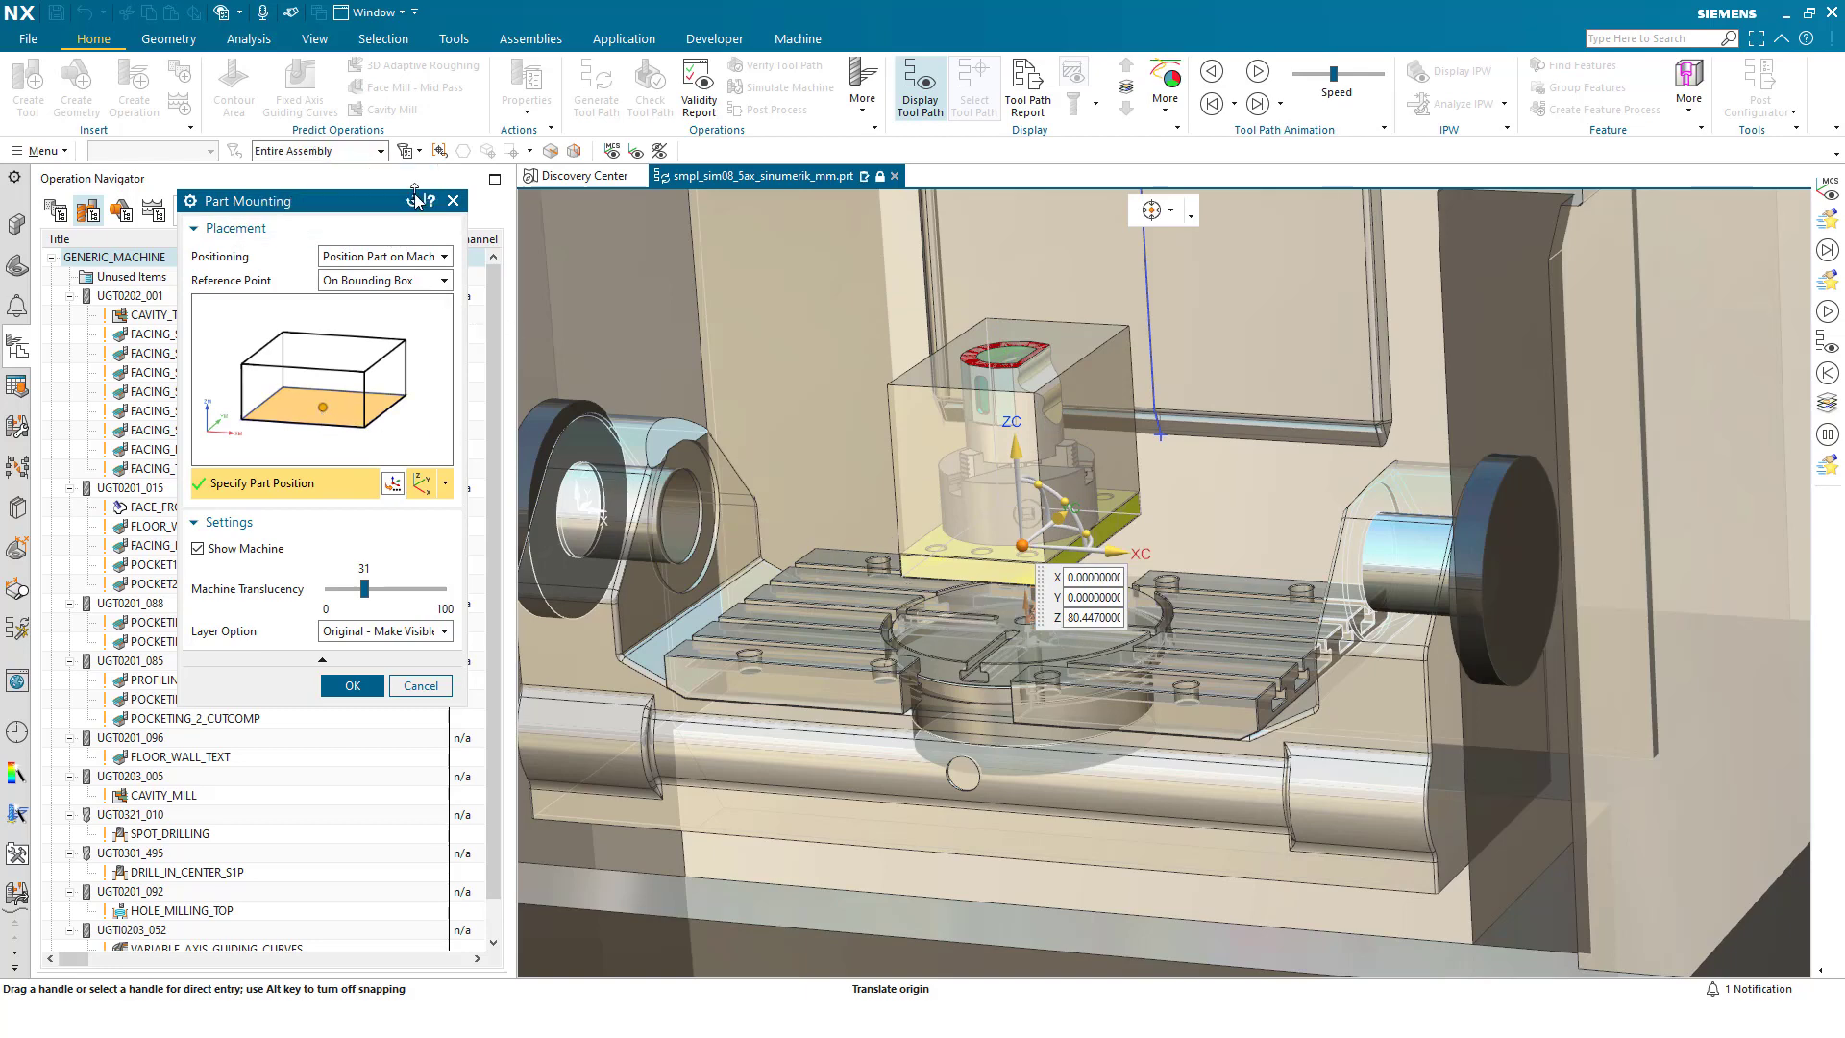
pyautogui.click(1015, 617)
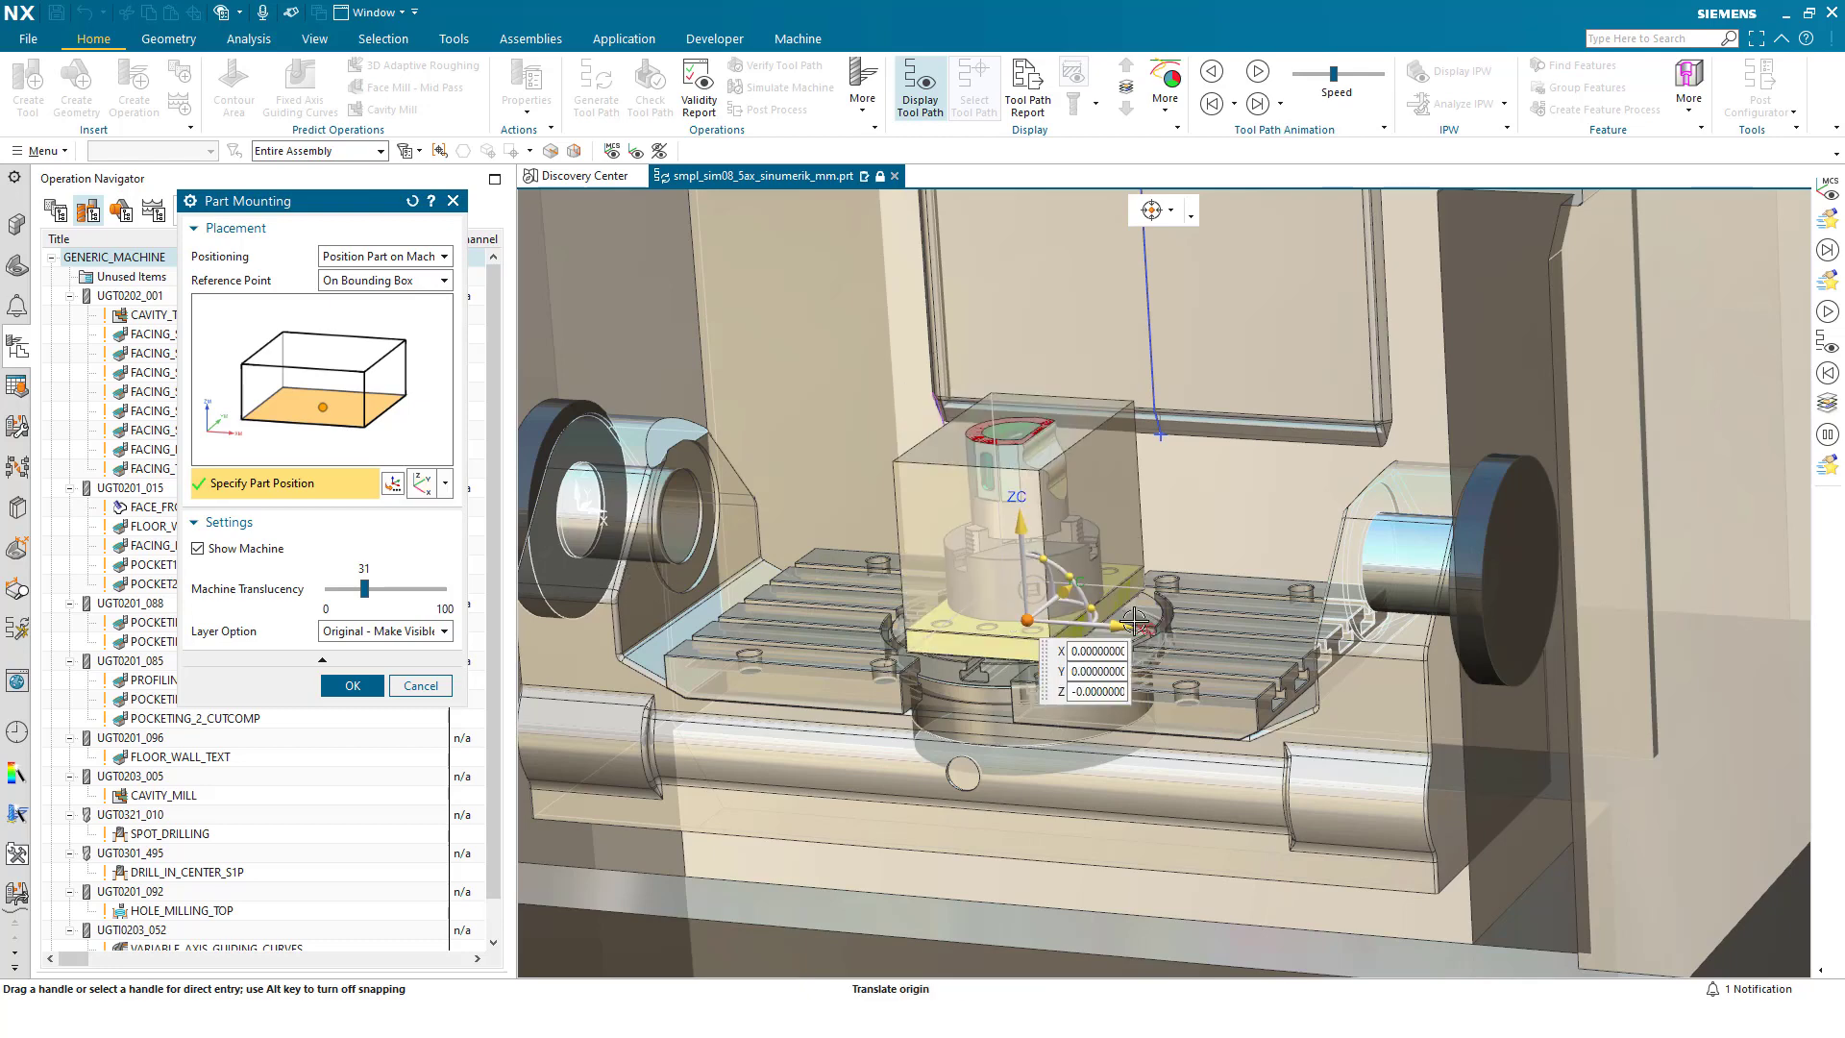
pyautogui.moveTo(1093, 612); pyautogui.dragTo(1049, 704)
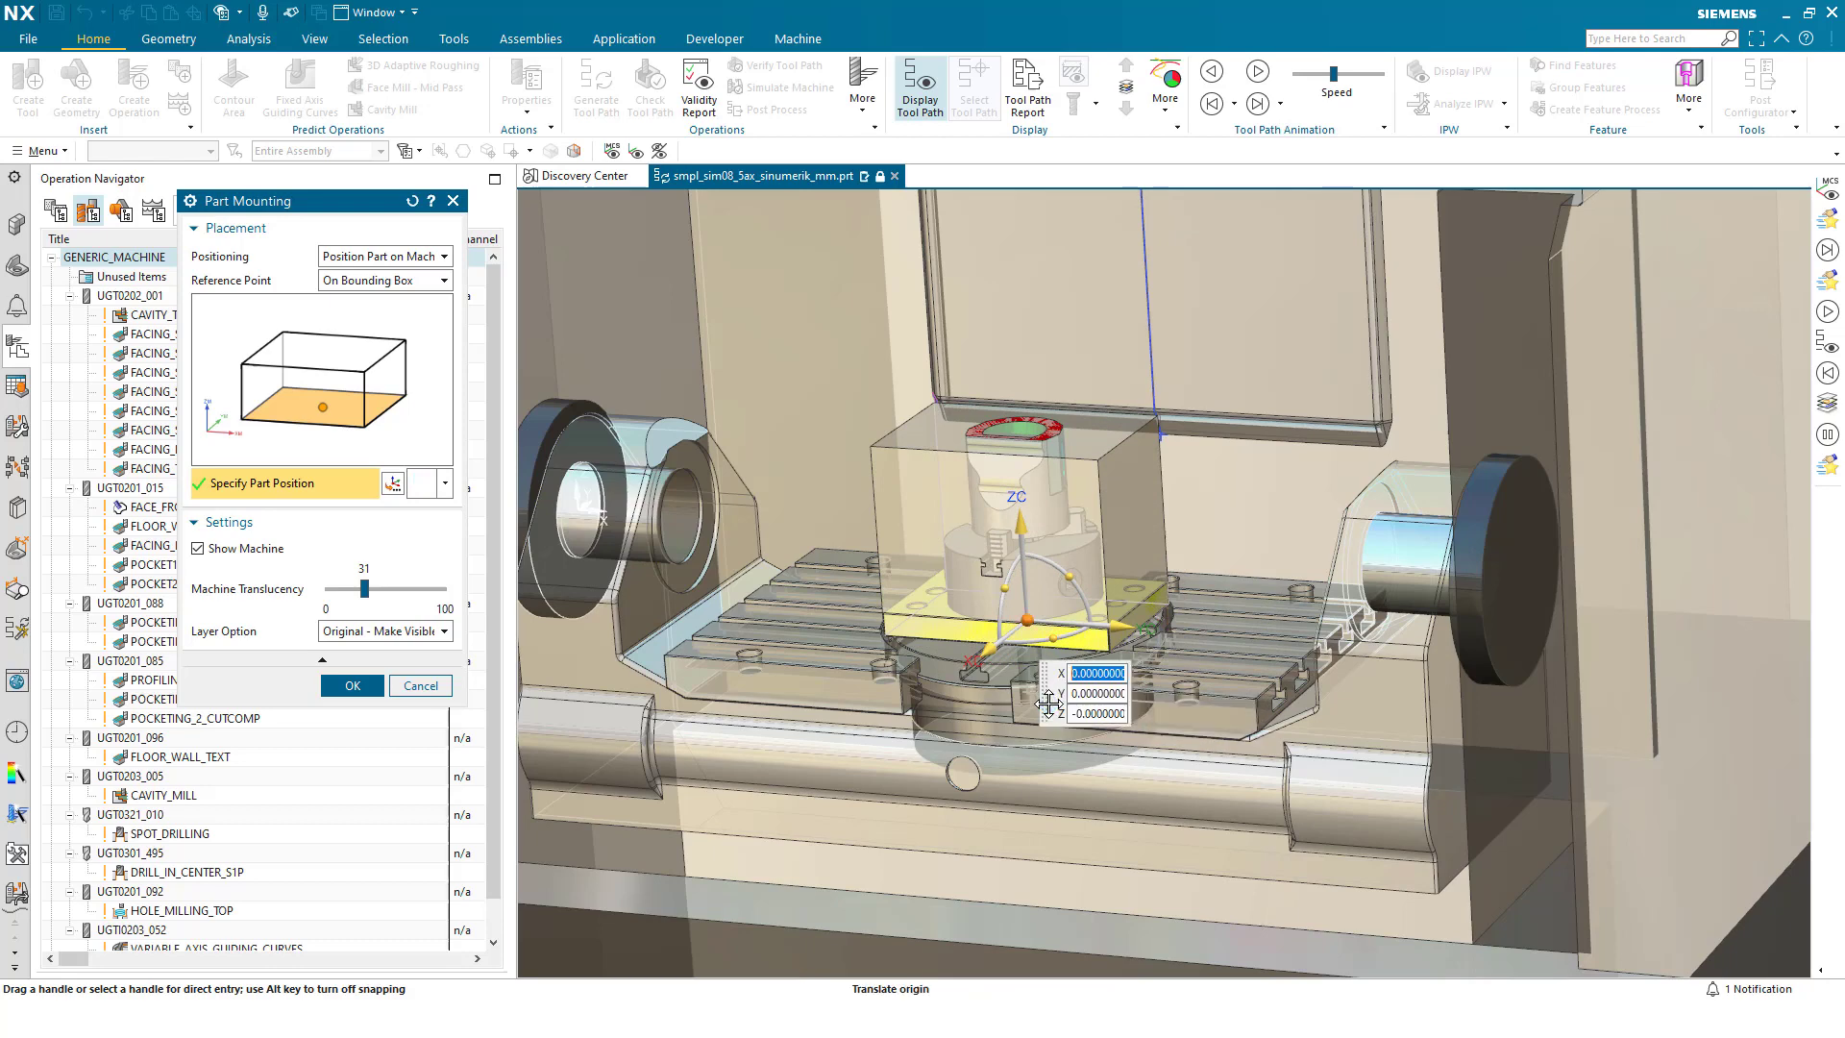
# Step: Accept the mounting and mill setup, then hide the sim08_fix_plate1 base plate
pyautogui.click(341, 686)
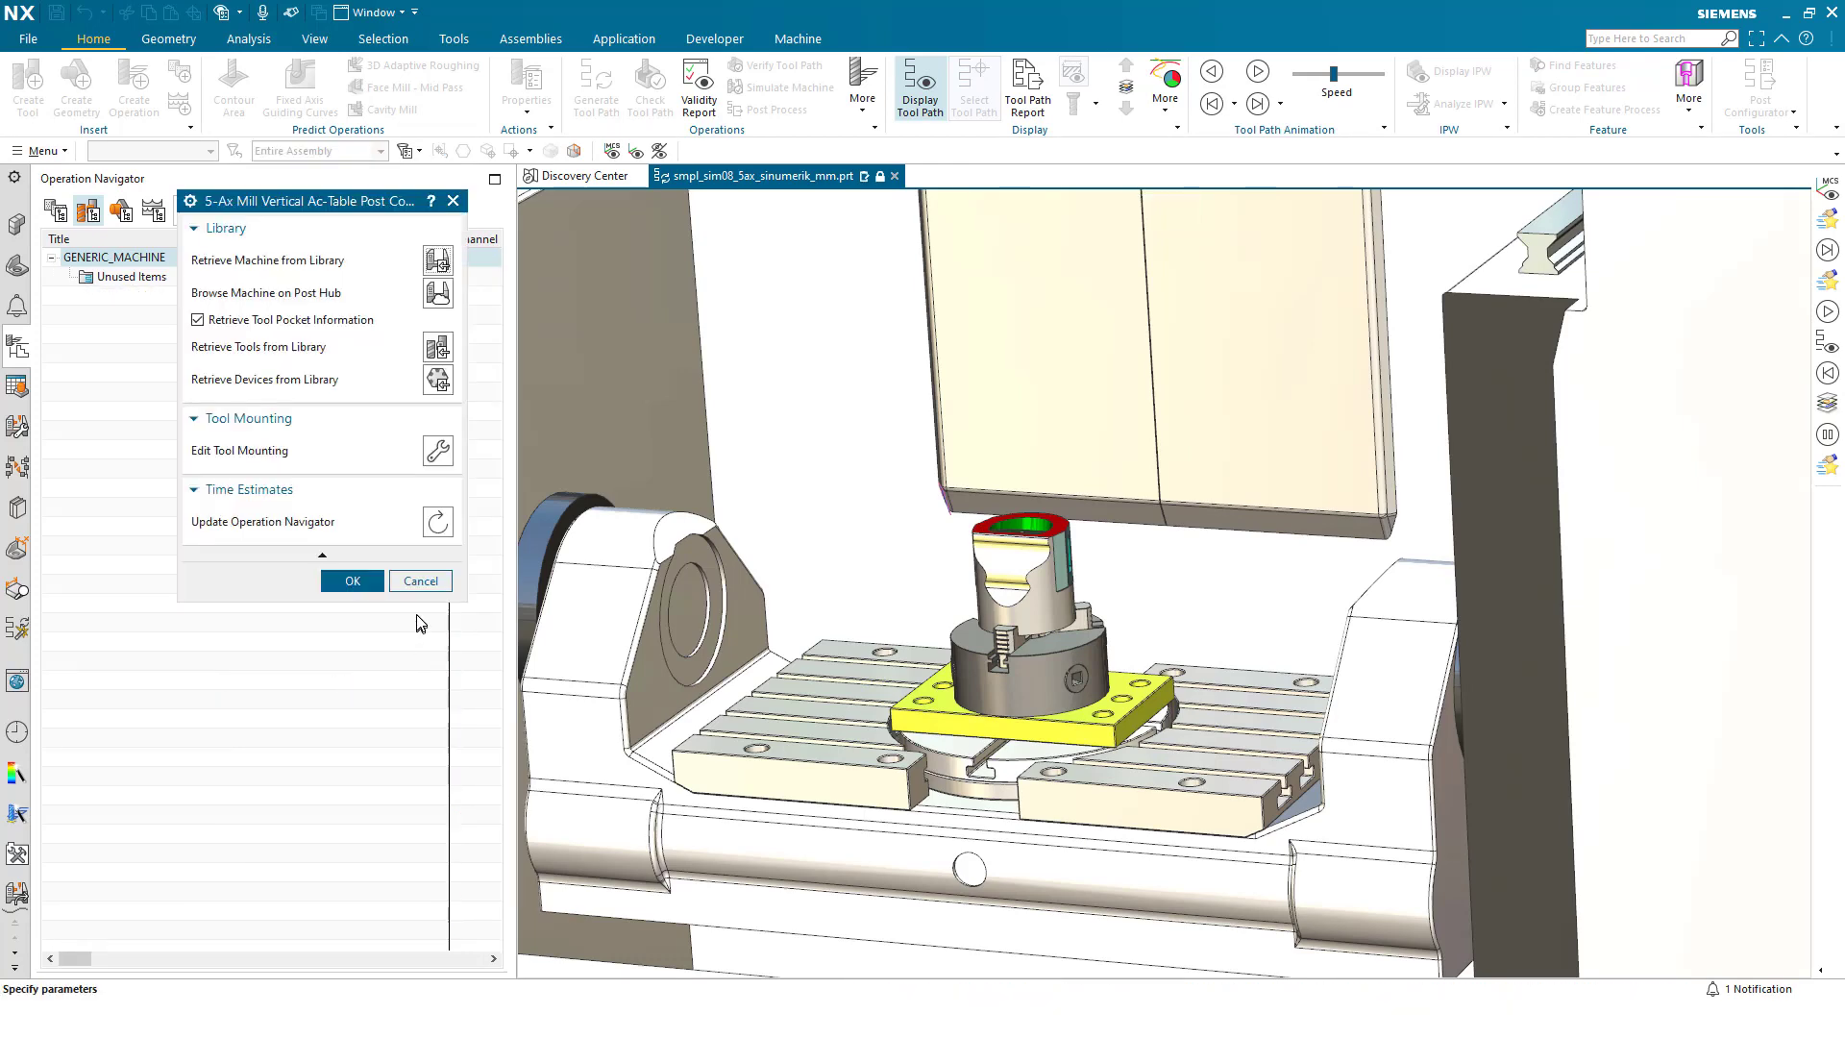
pyautogui.click(420, 581)
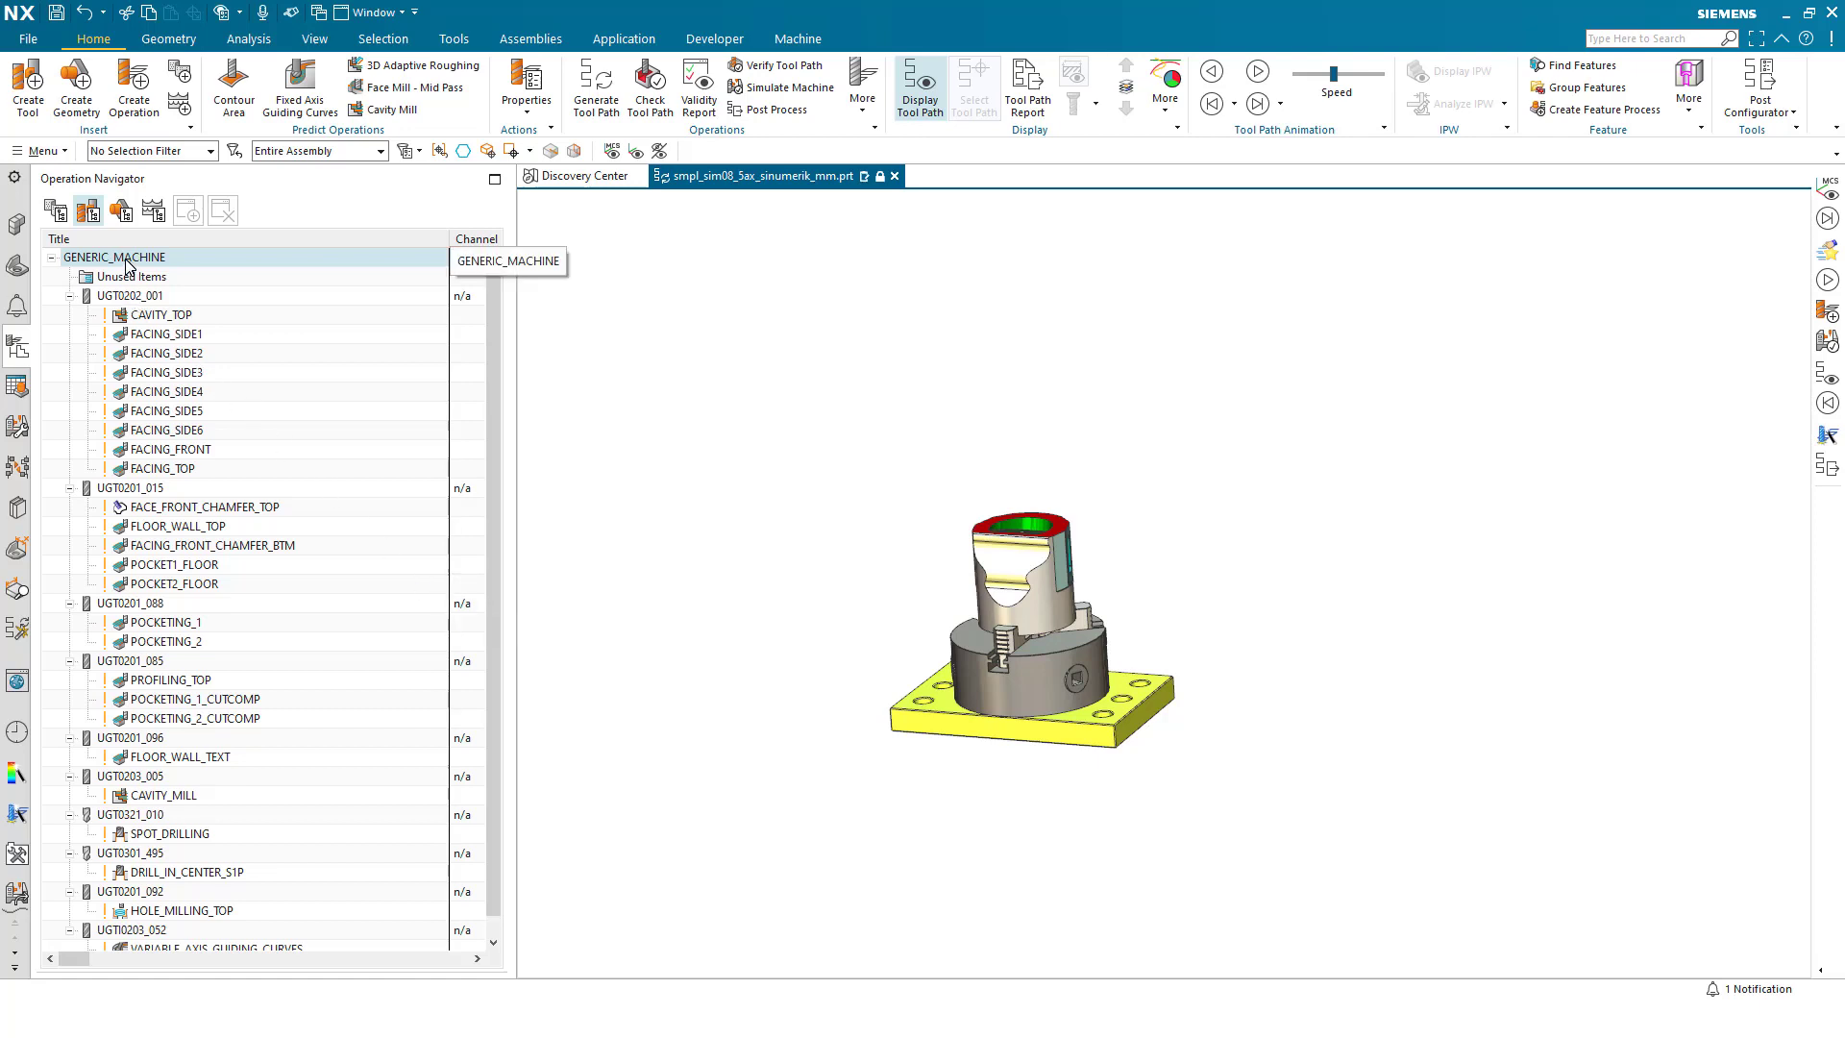
pyautogui.click(17, 226)
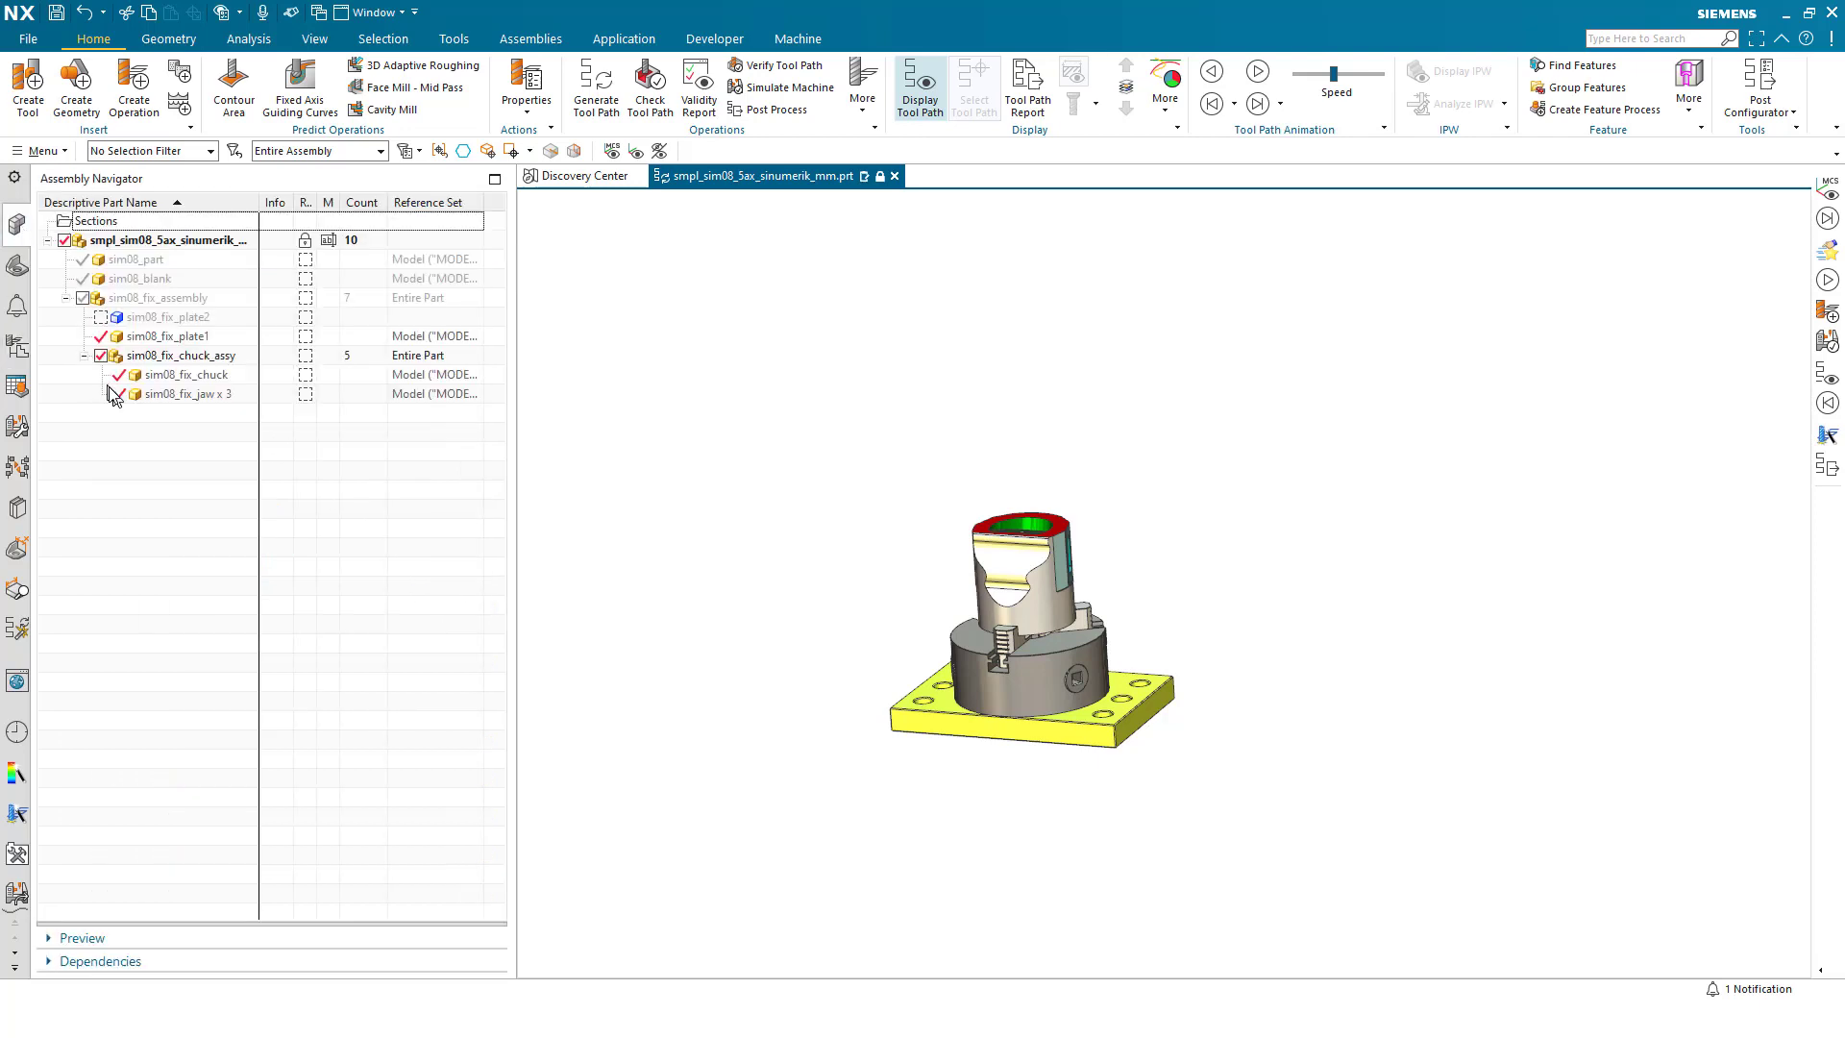
pyautogui.click(101, 341)
pyautogui.click(17, 348)
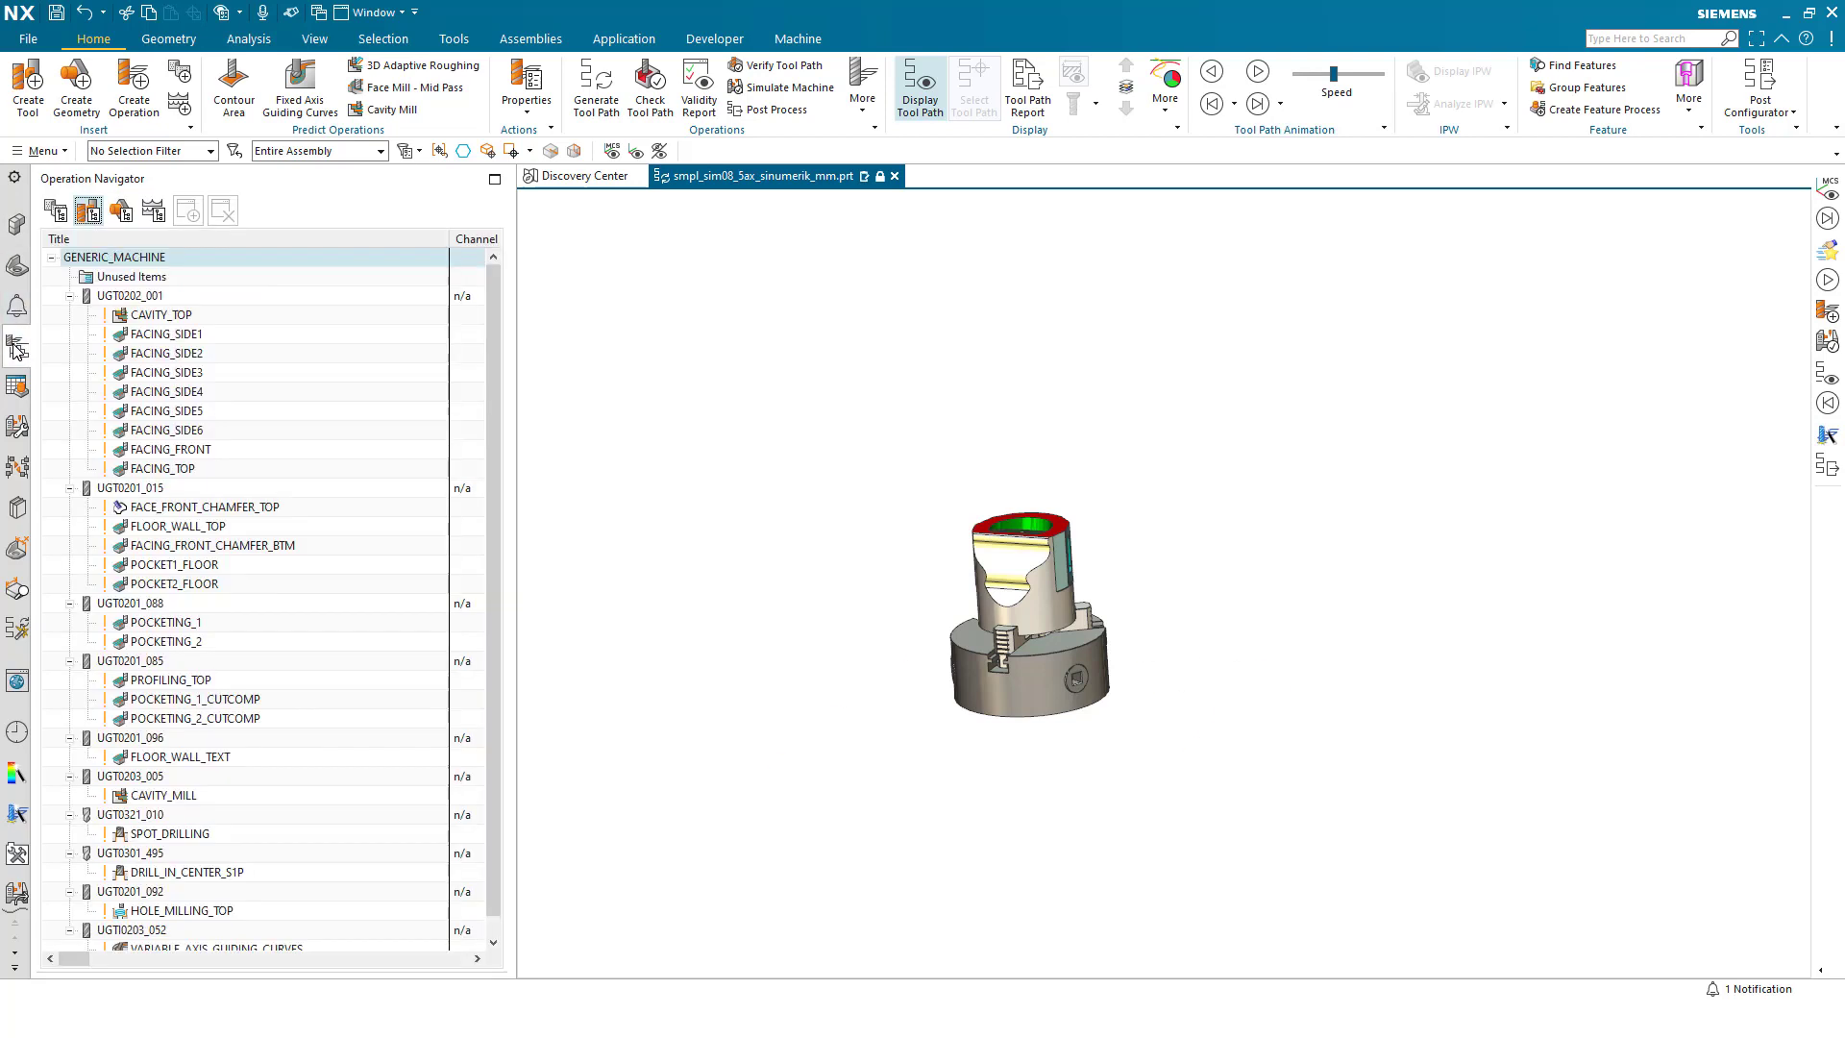
# Step: Retrieve the sim15_millturn_9ax_sinumerik machine from the MILLTURN class of the library
pyautogui.doubleClick(128, 258)
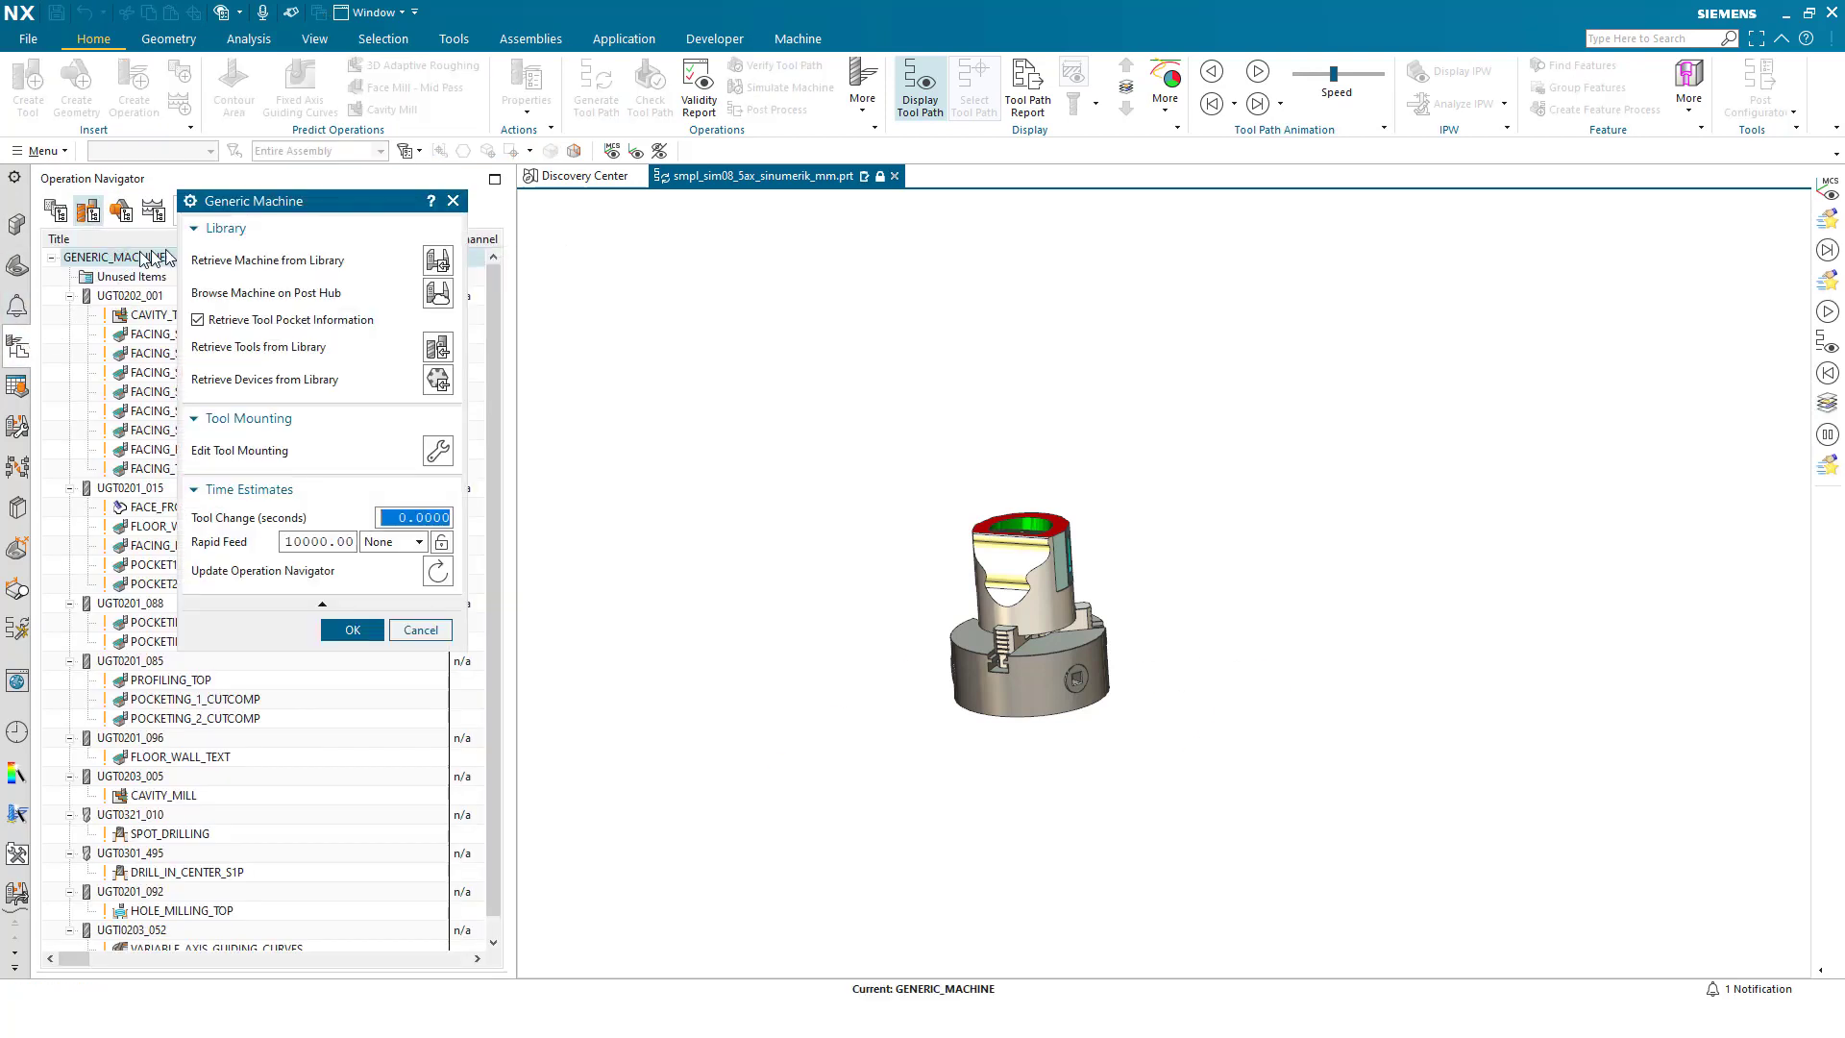
pyautogui.click(447, 265)
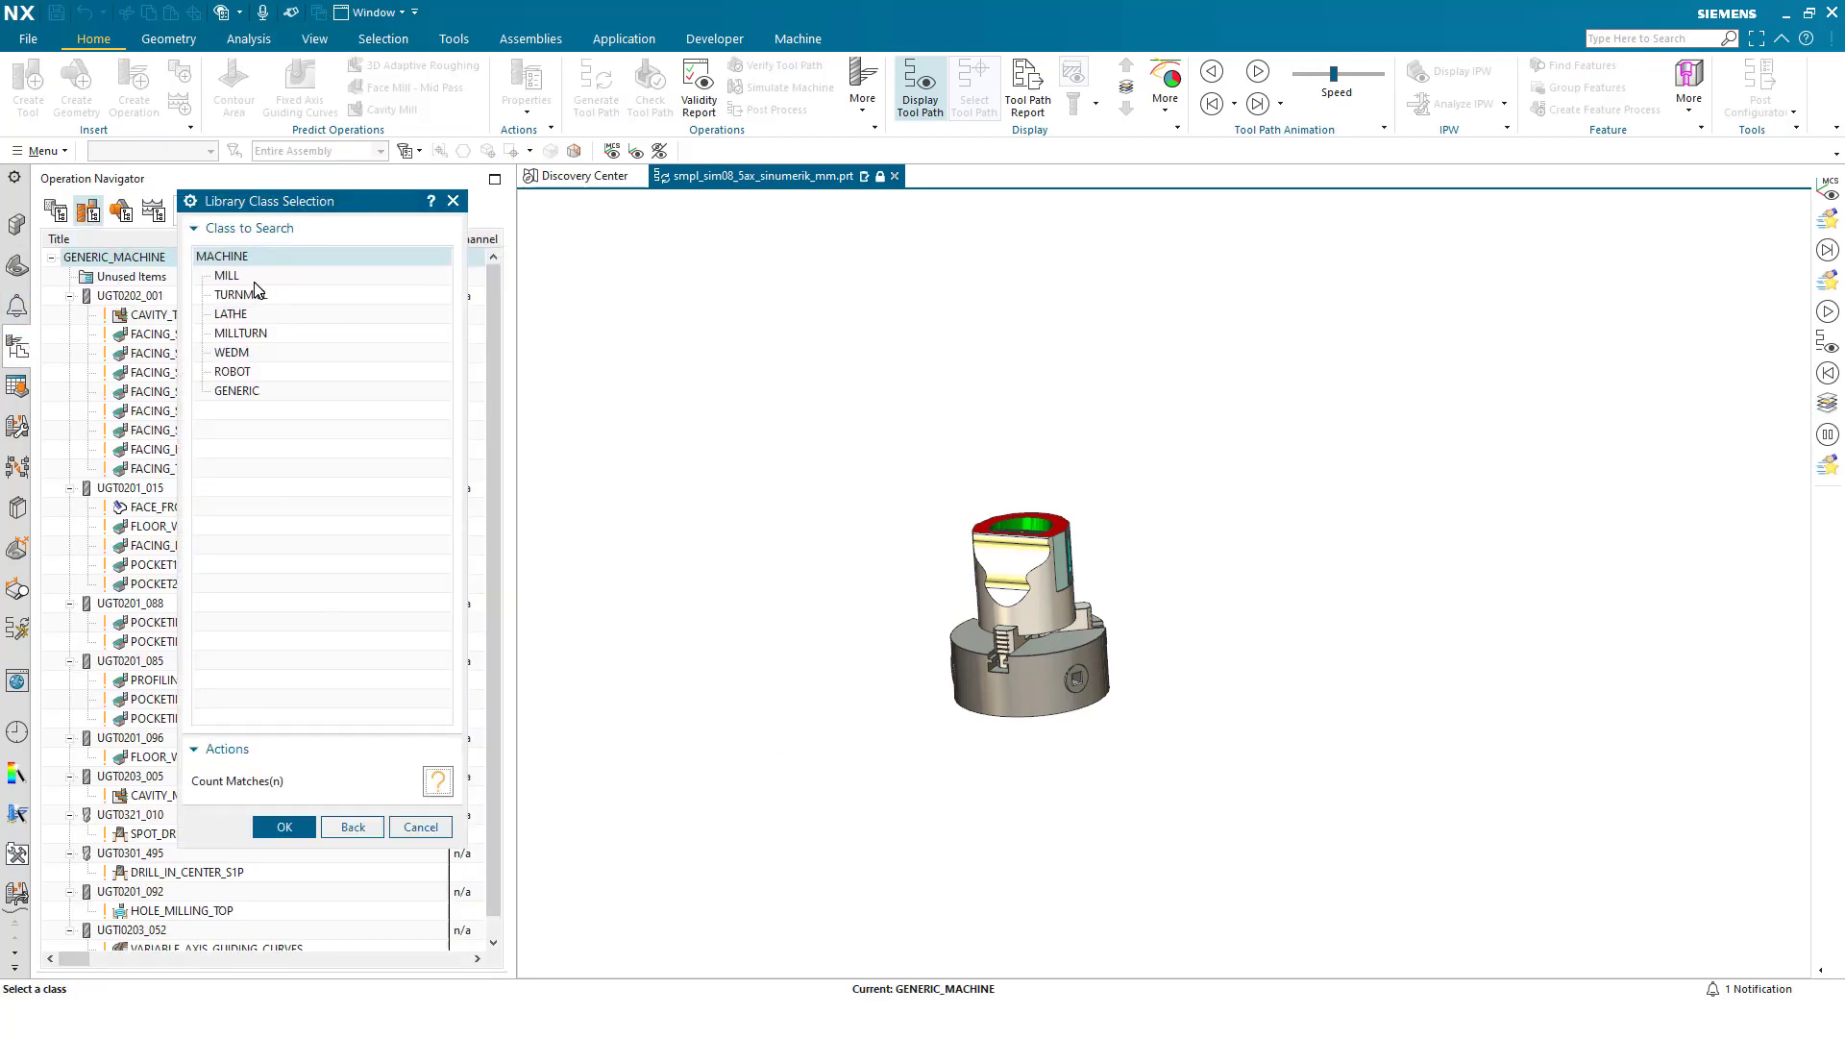
pyautogui.doubleClick(253, 337)
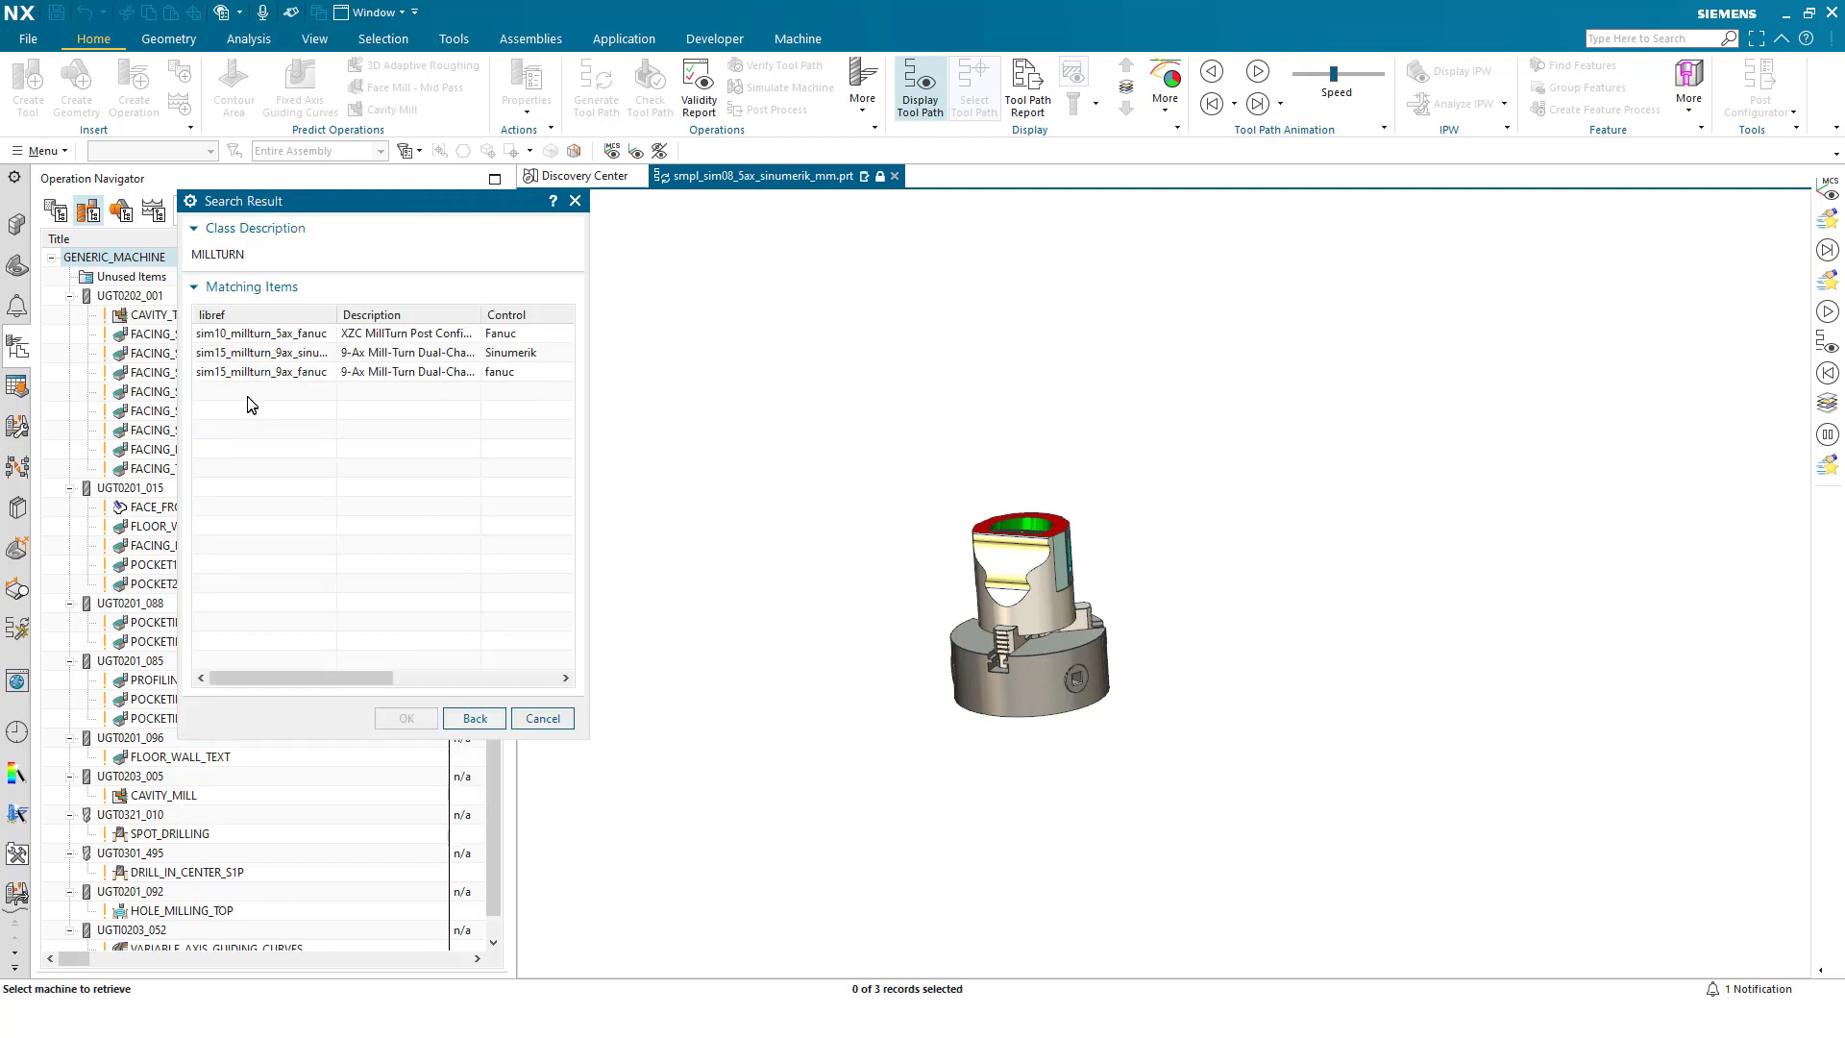
pyautogui.click(262, 352)
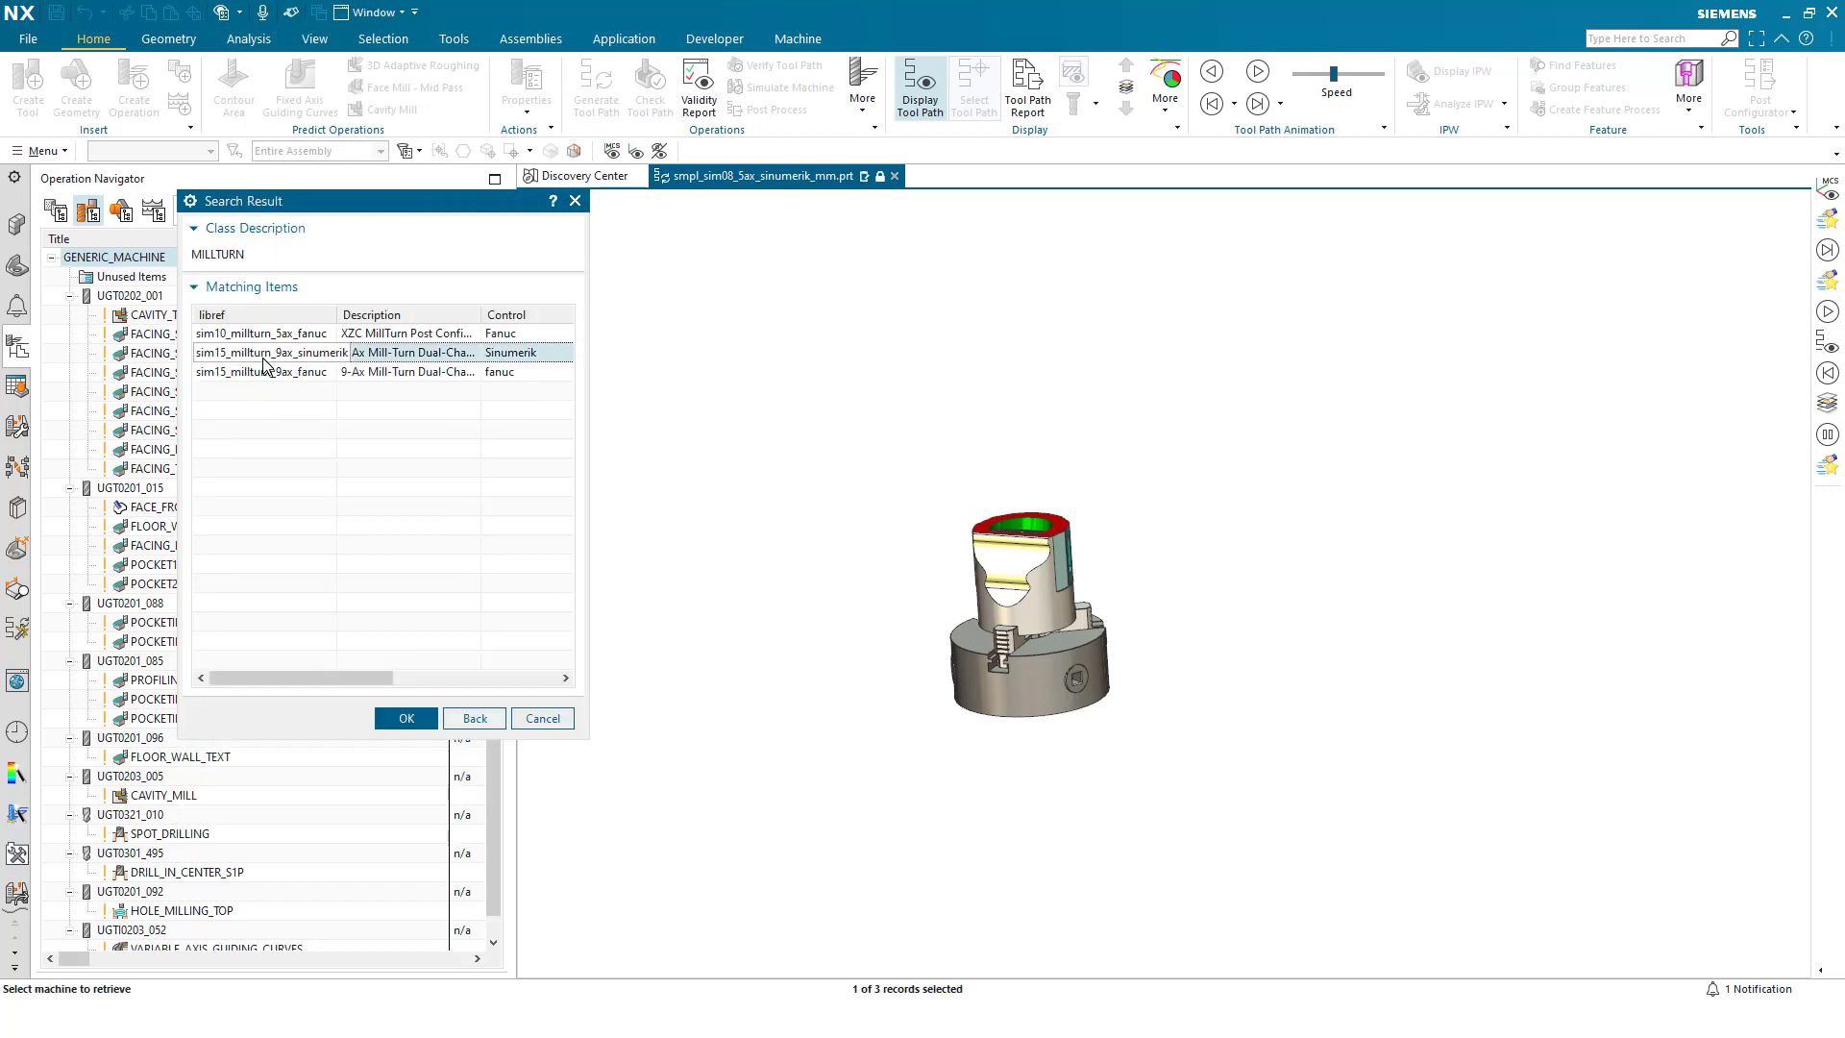
pyautogui.click(411, 718)
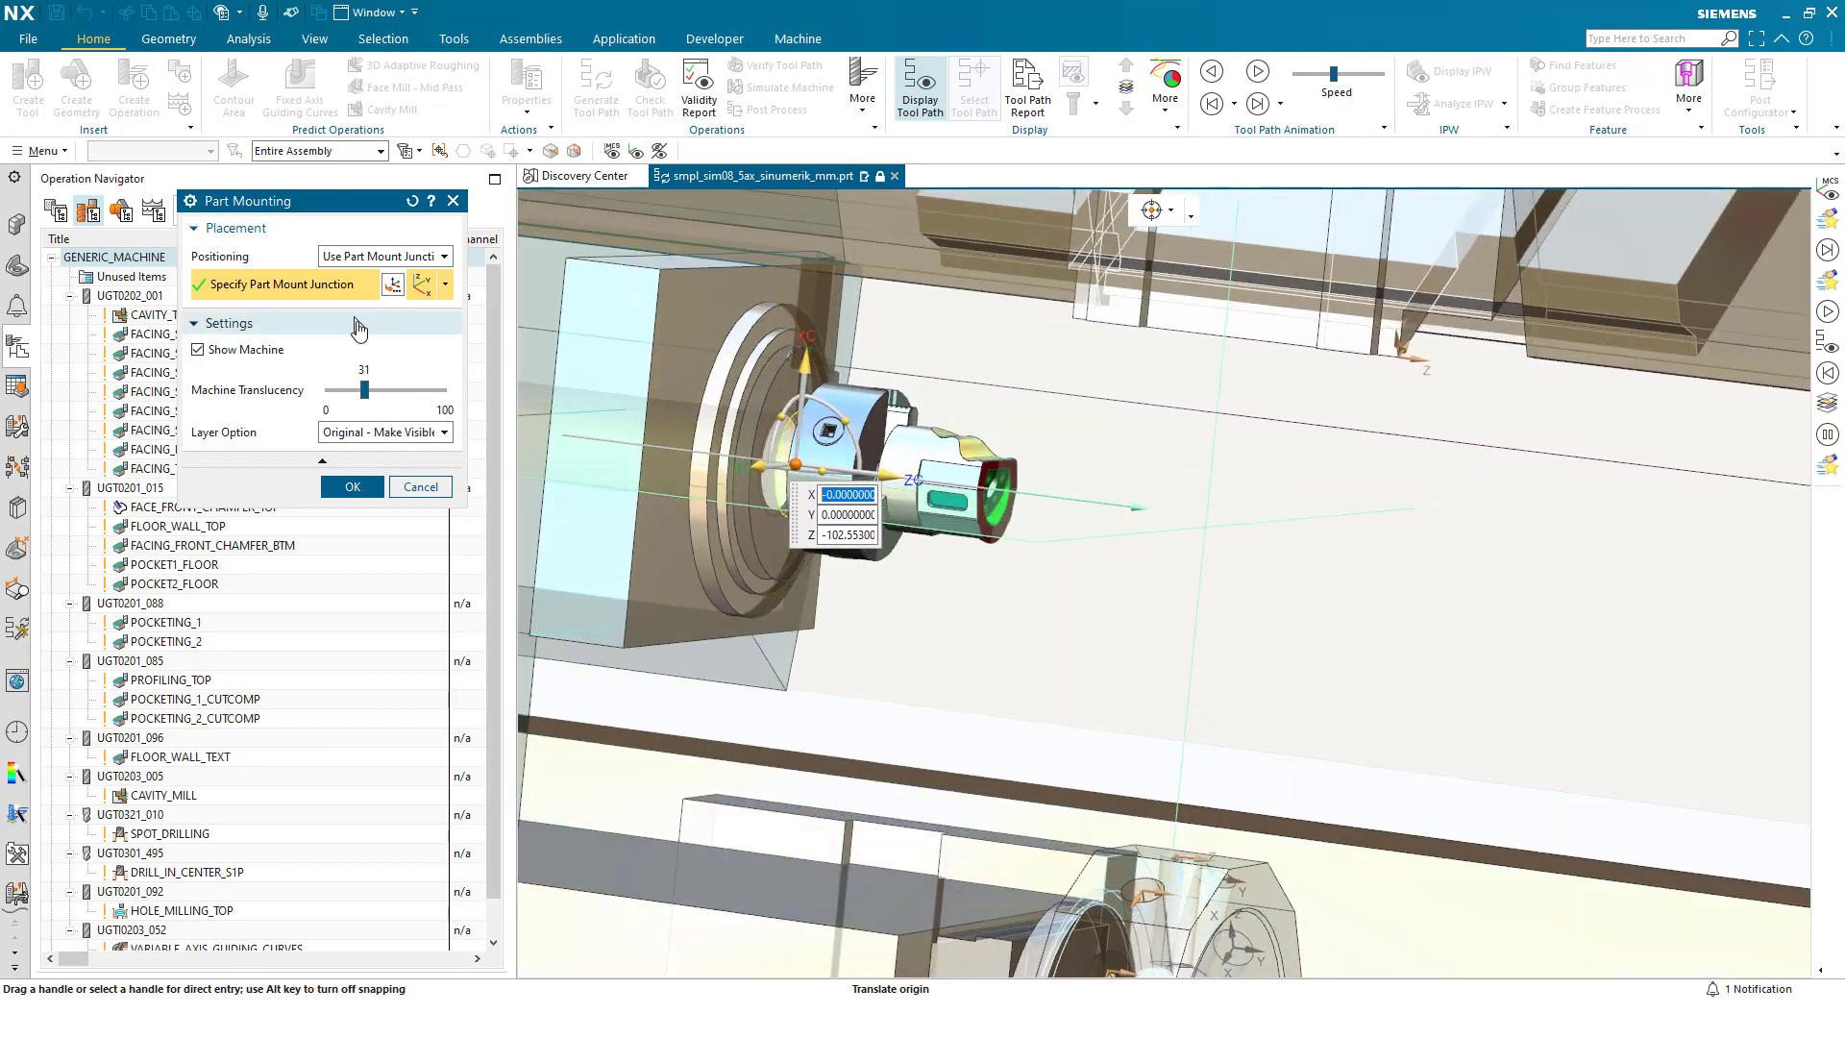
# Step: Choose Position Part on Machine with an On Bounding Cylinder reference point
pyautogui.click(354, 258)
pyautogui.click(374, 332)
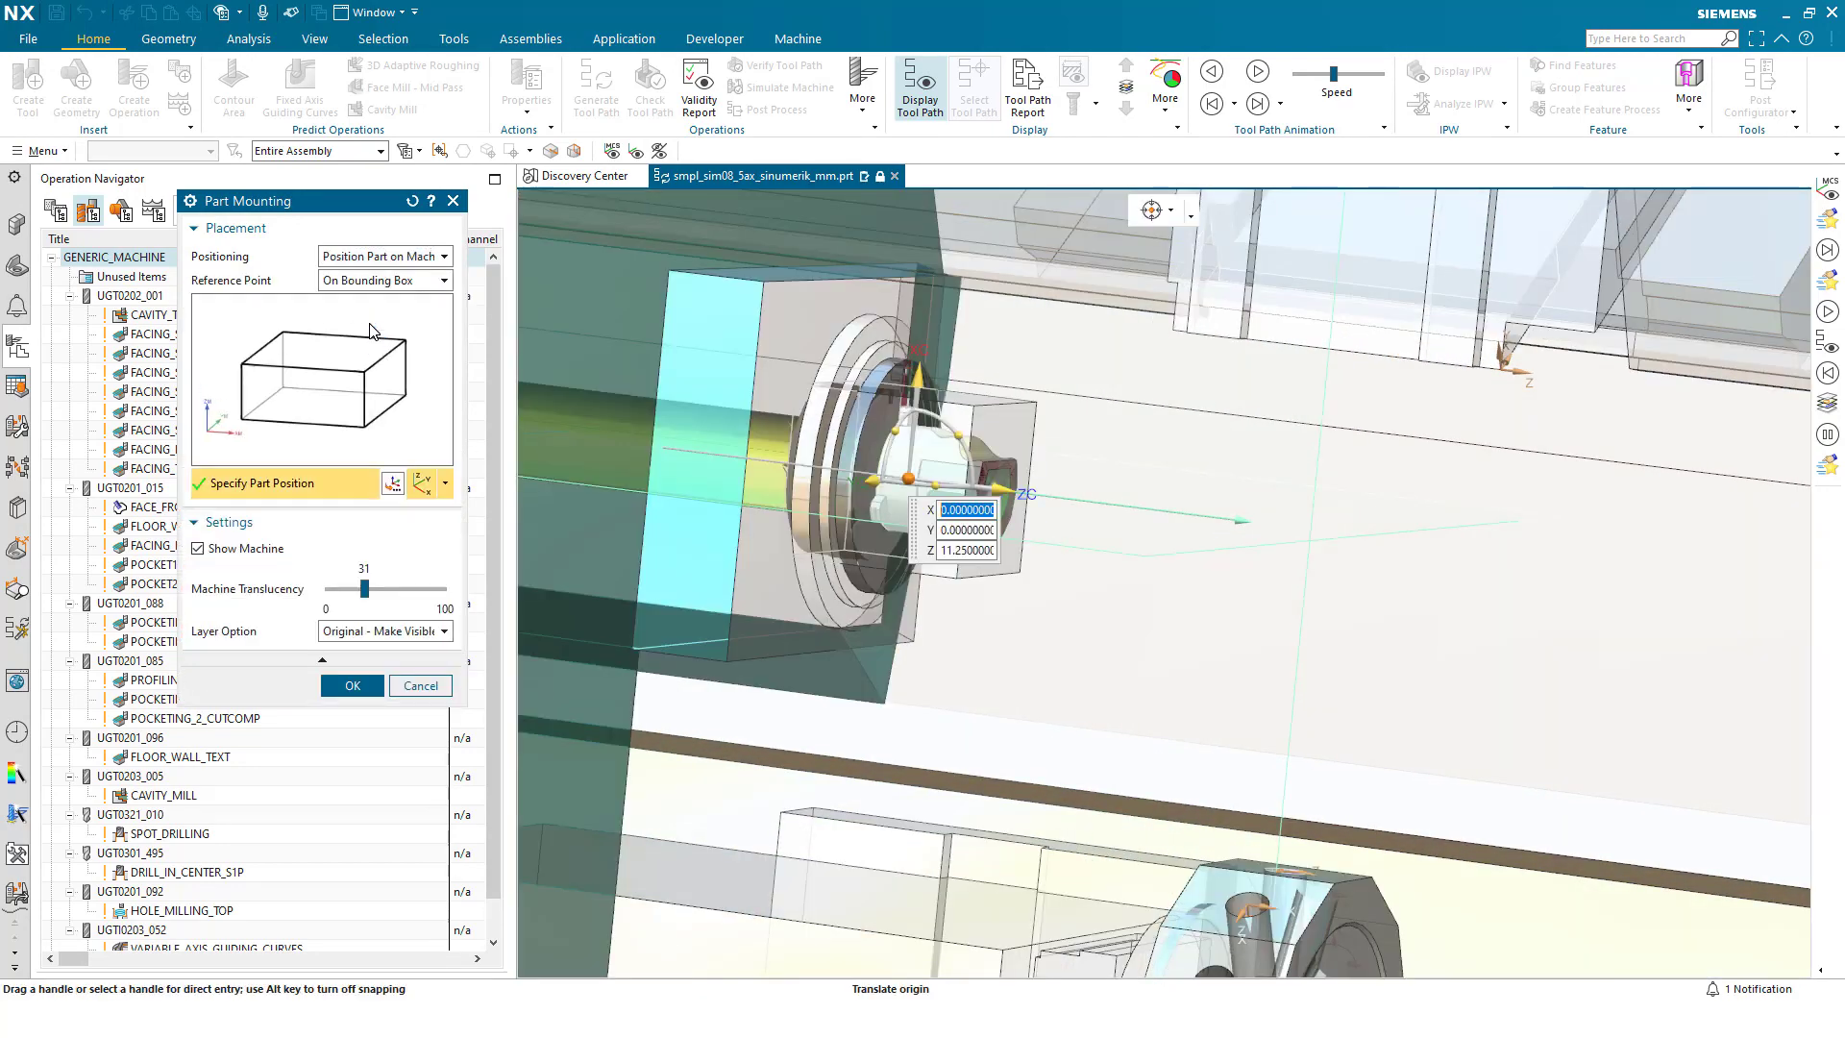
pyautogui.click(379, 279)
pyautogui.click(376, 330)
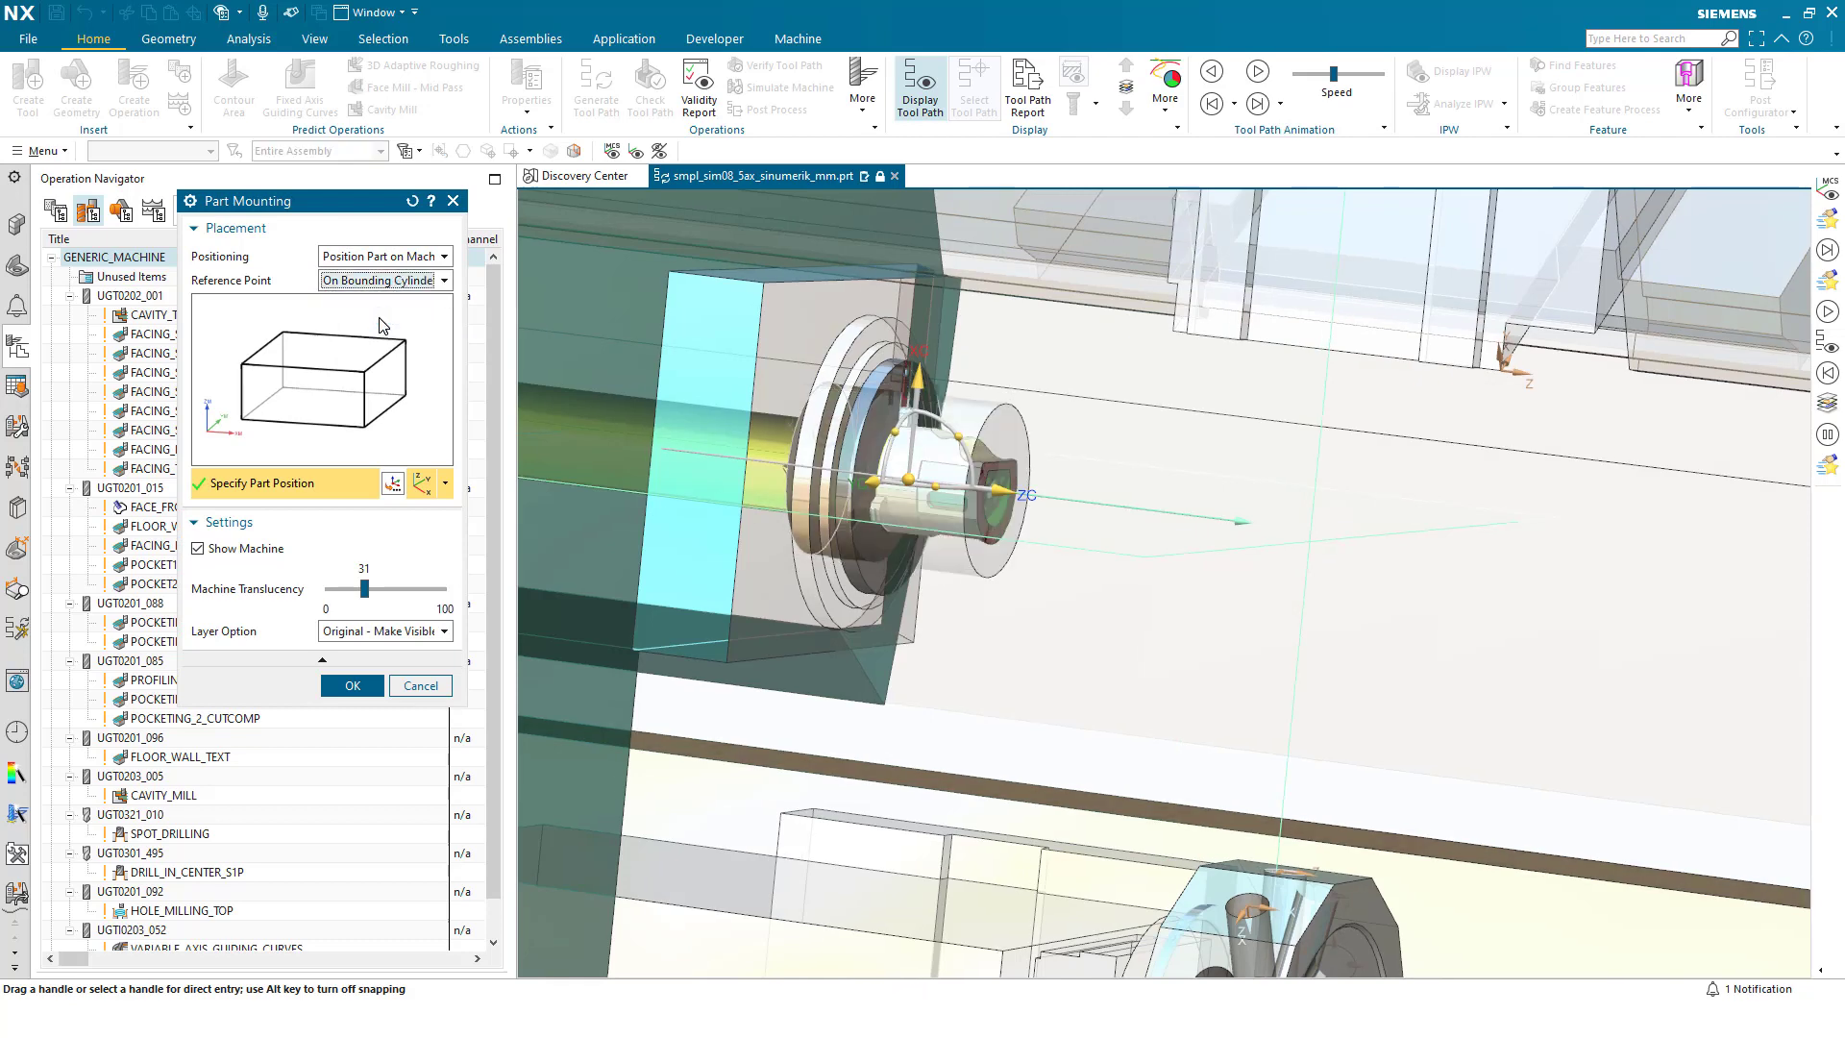
pyautogui.click(375, 334)
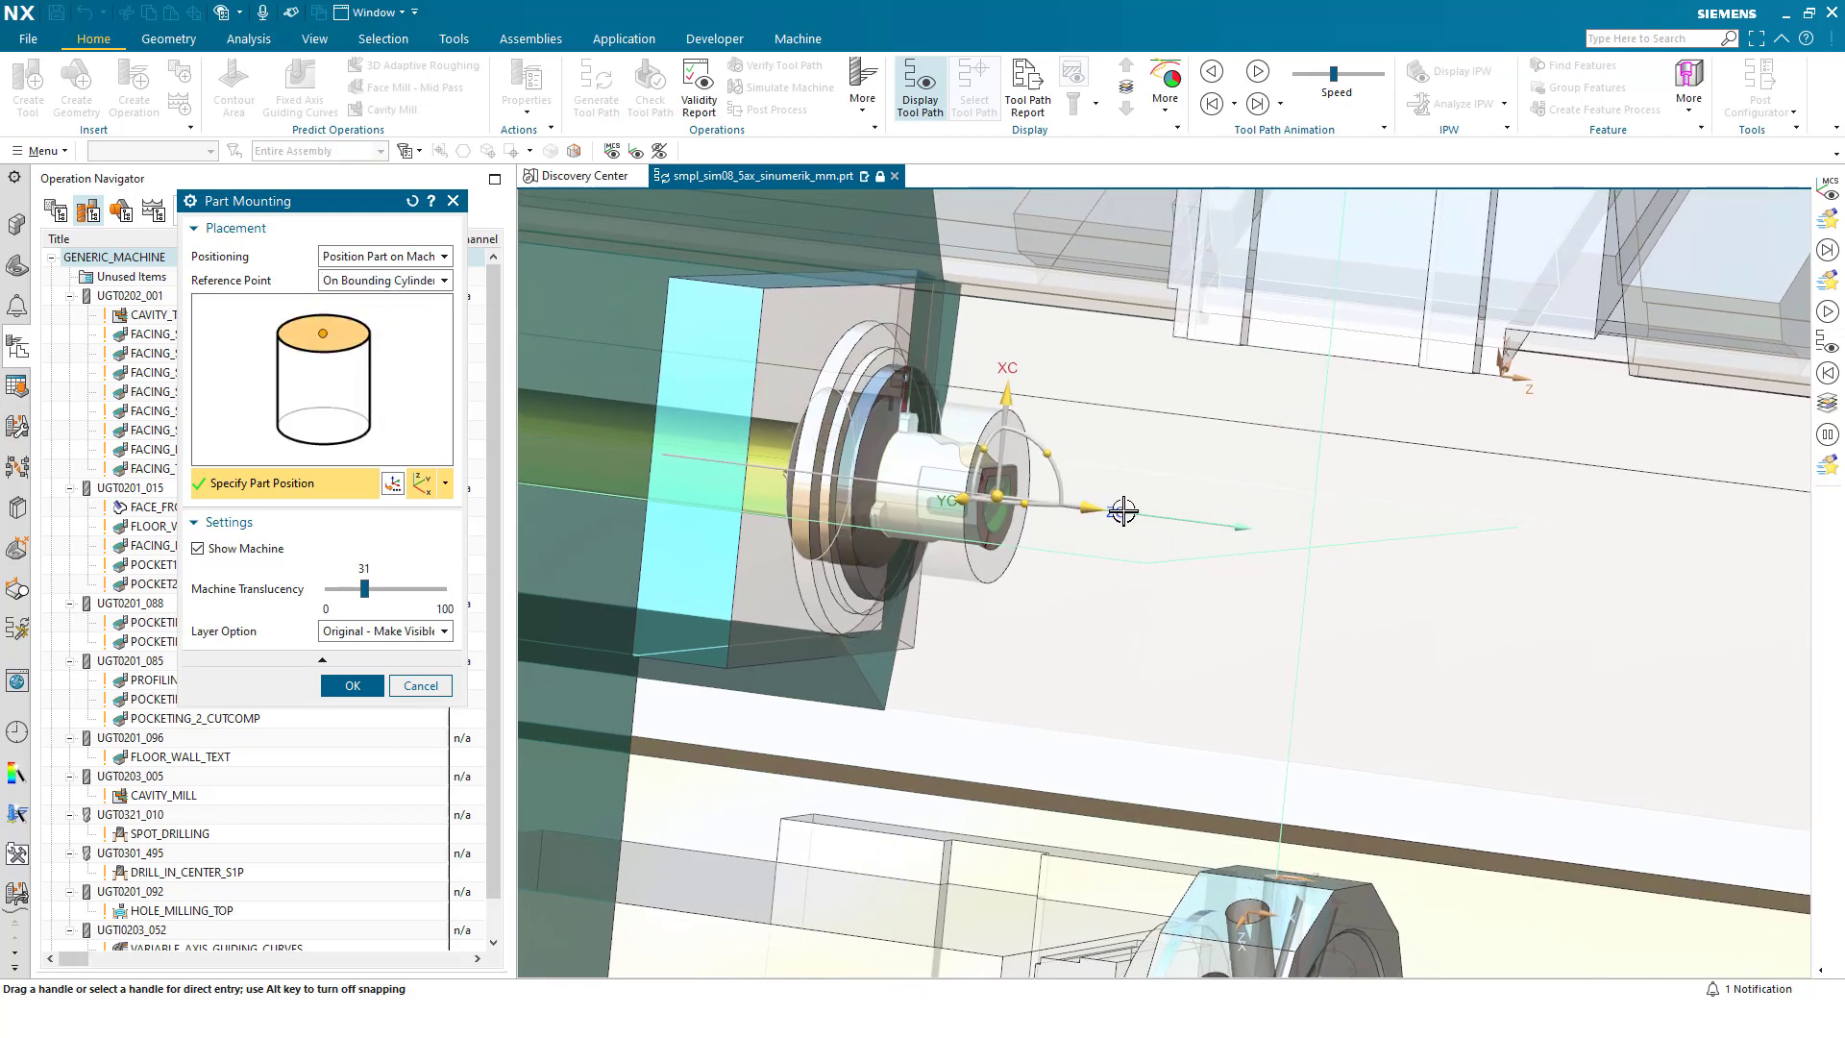
# Step: Snap the cylinder's bottom centre onto the chuck centre and rotate the part 85°
pyautogui.moveTo(1098, 511); pyautogui.dragTo(1435, 603)
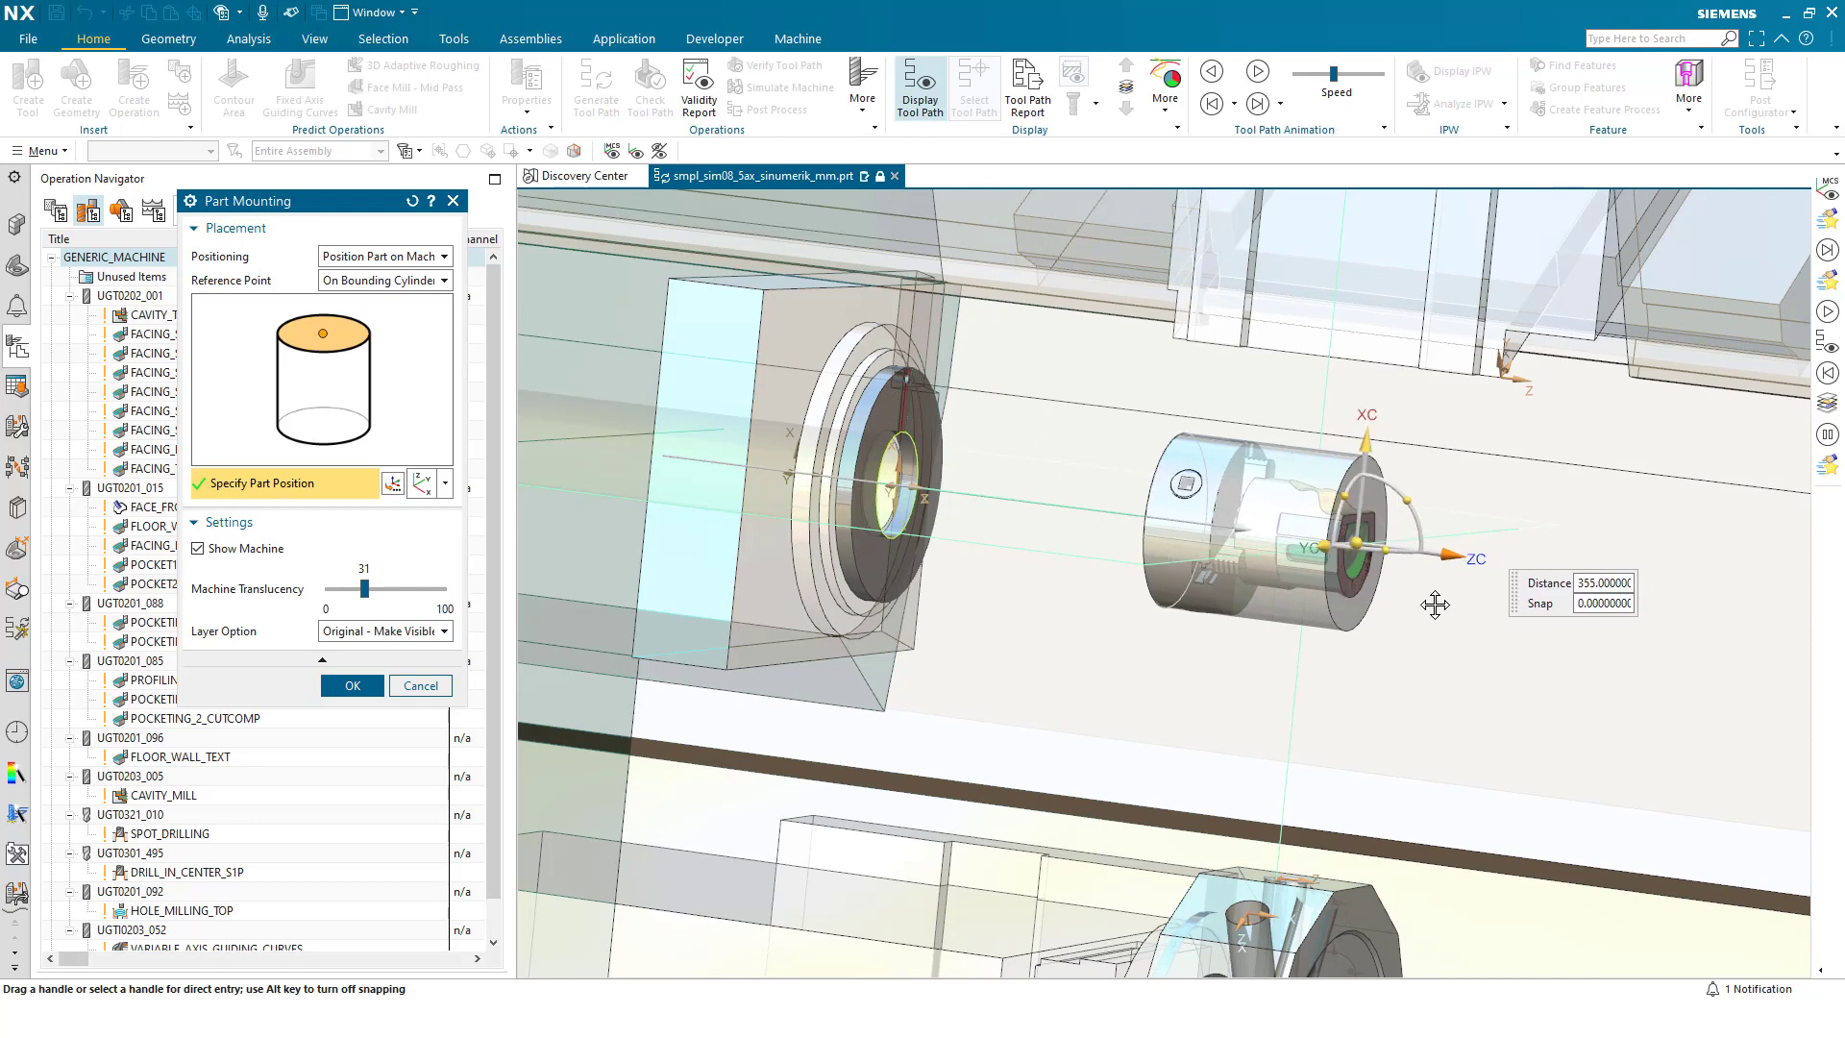
pyautogui.click(325, 425)
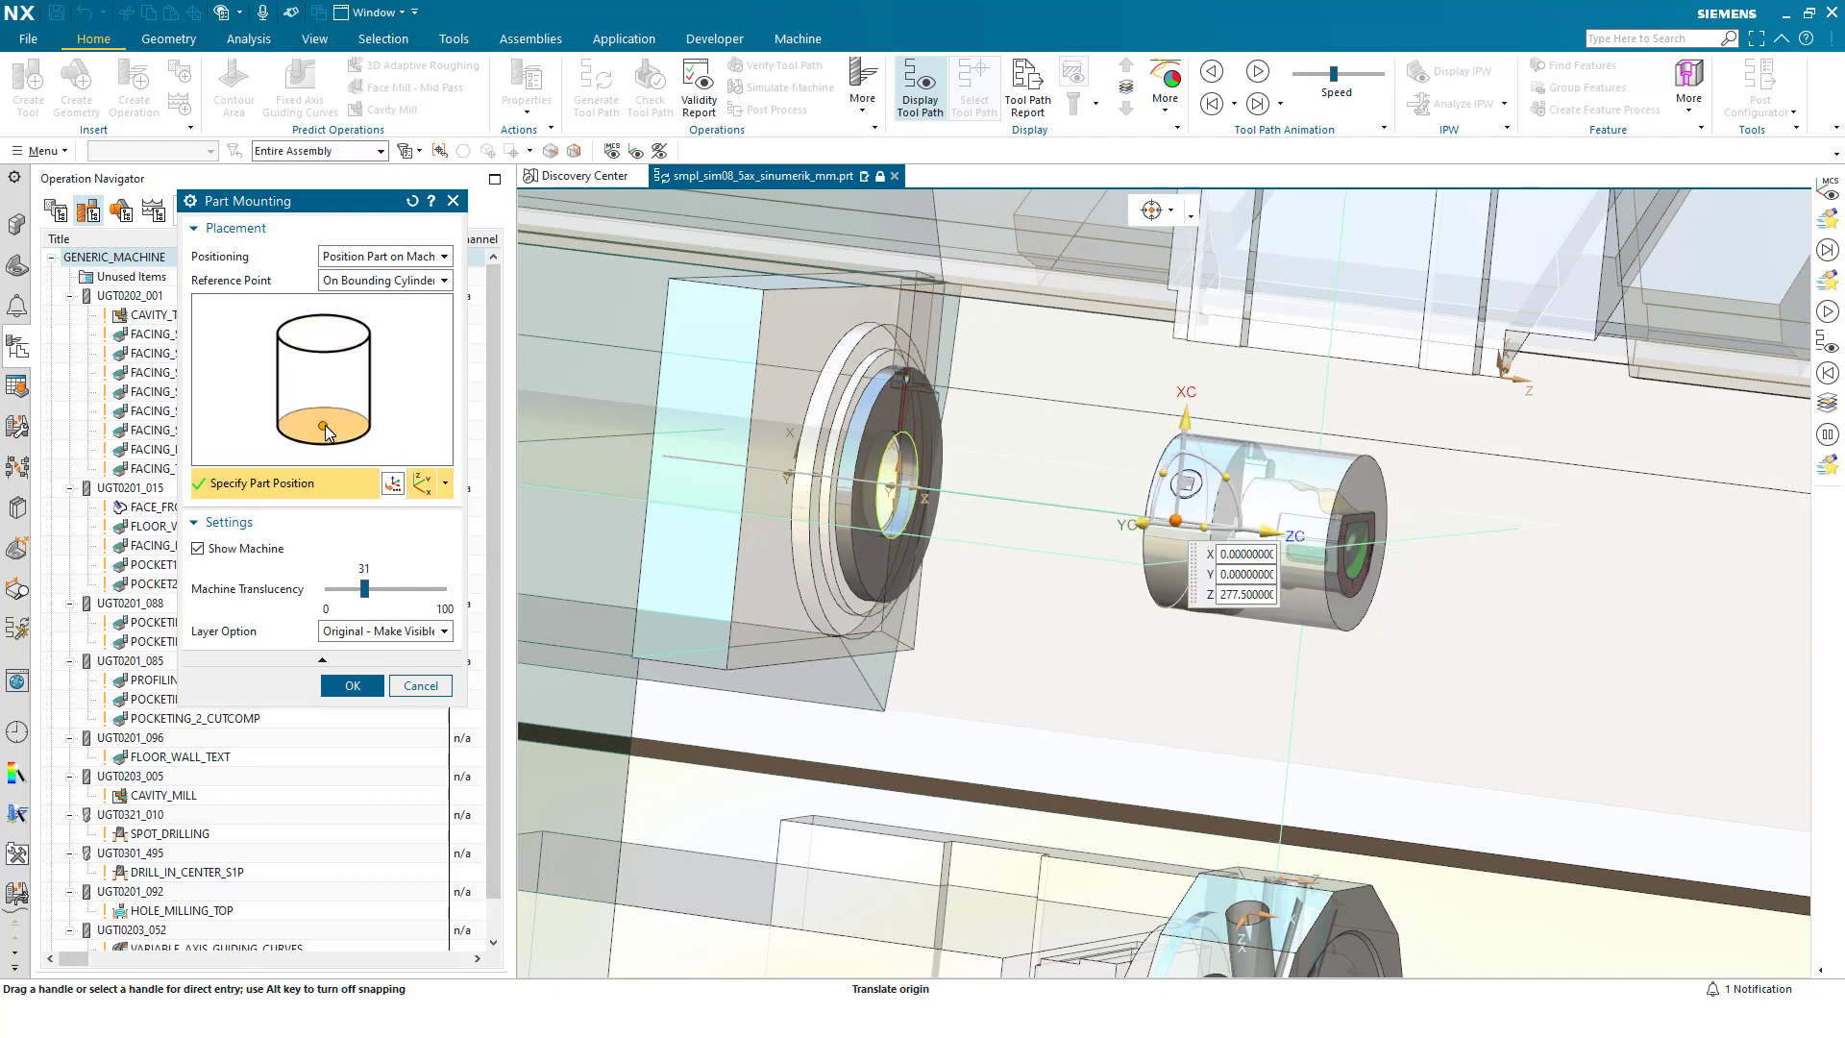
pyautogui.click(882, 389)
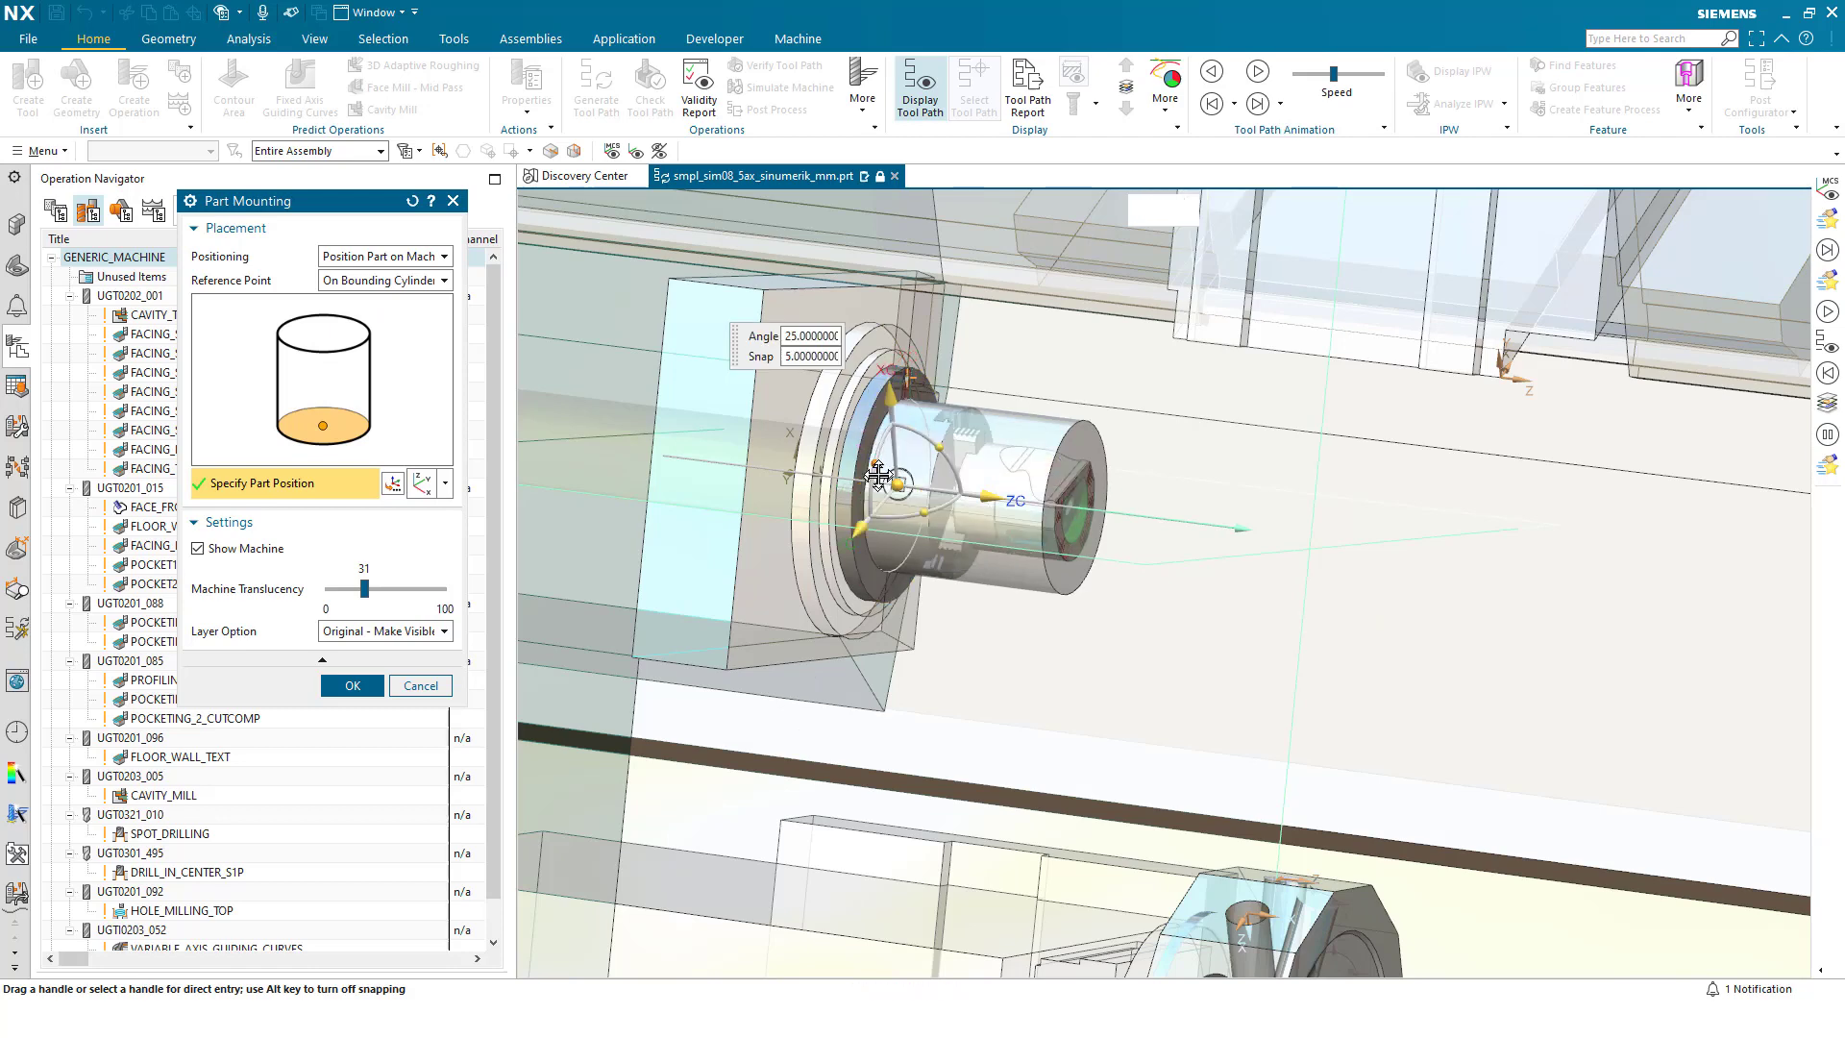
pyautogui.moveTo(879, 474); pyautogui.dragTo(858, 485)
# Step: Accept the part mounting in the main spindle chuck and confirm the 9-axis mill-turn machine setup
pyautogui.click(355, 685)
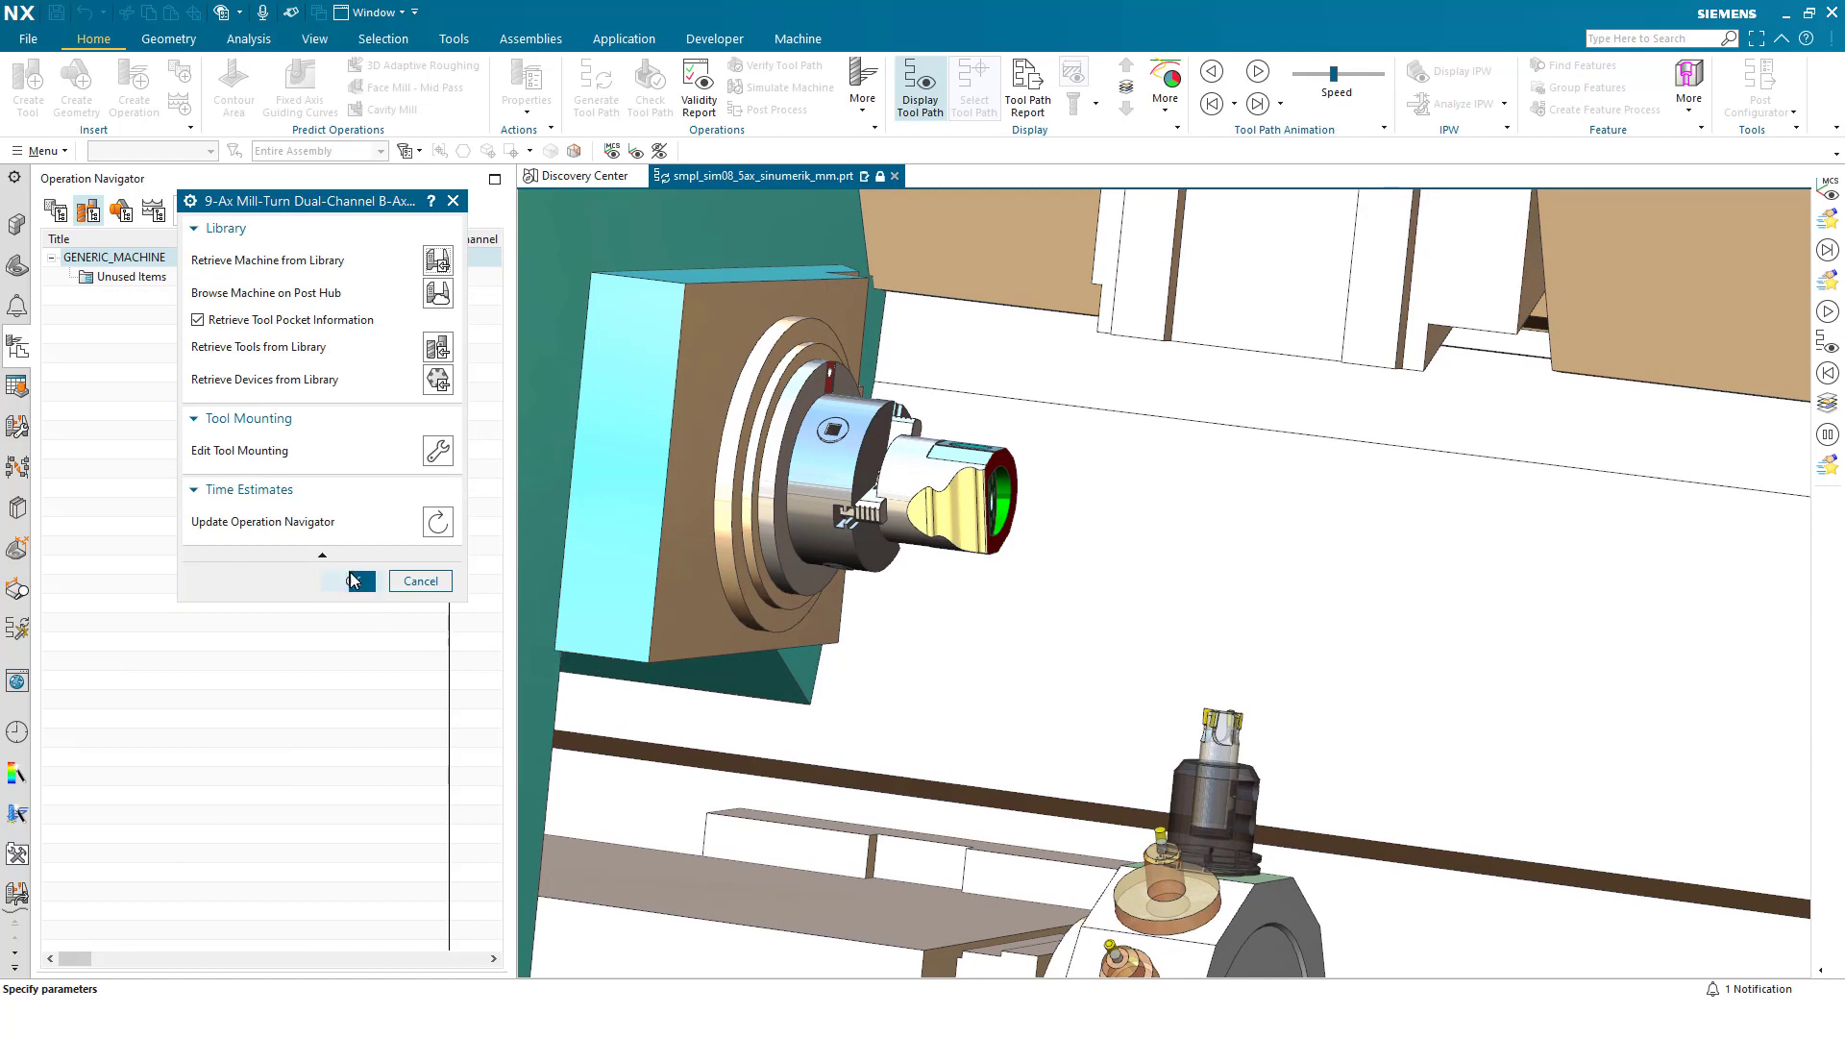
pyautogui.click(354, 580)
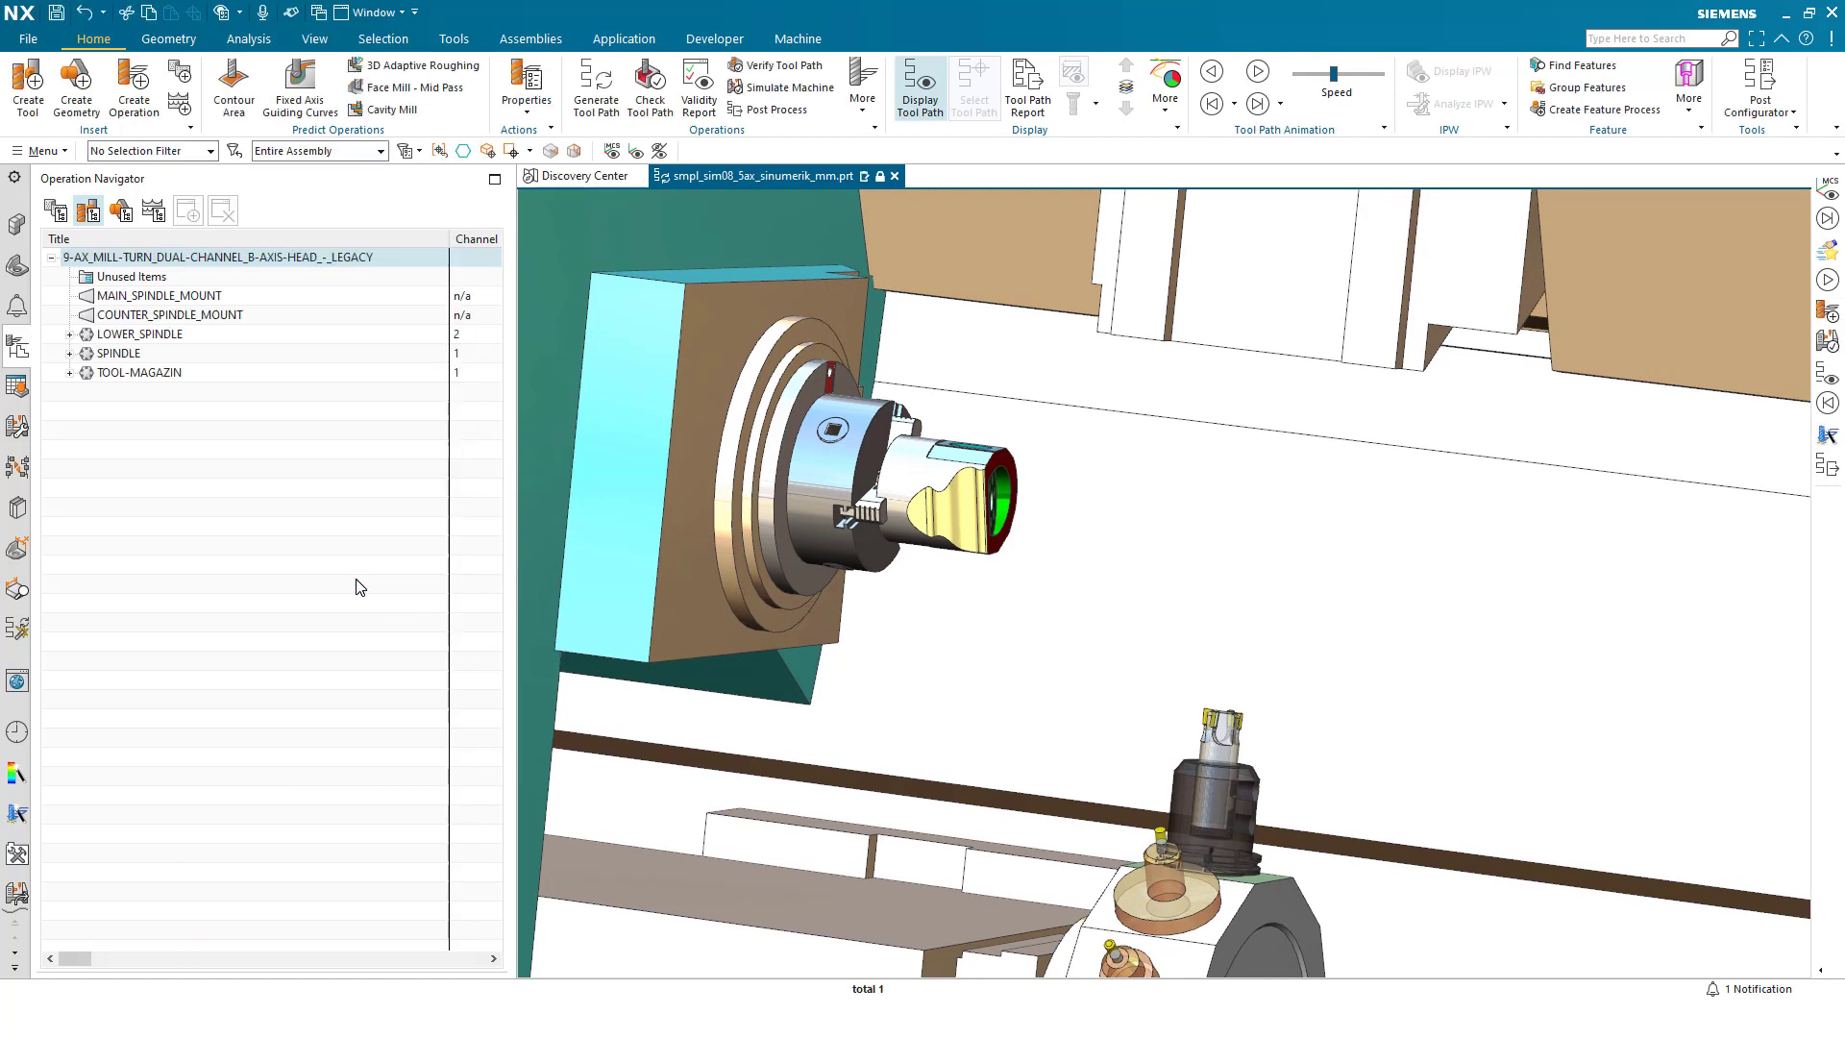